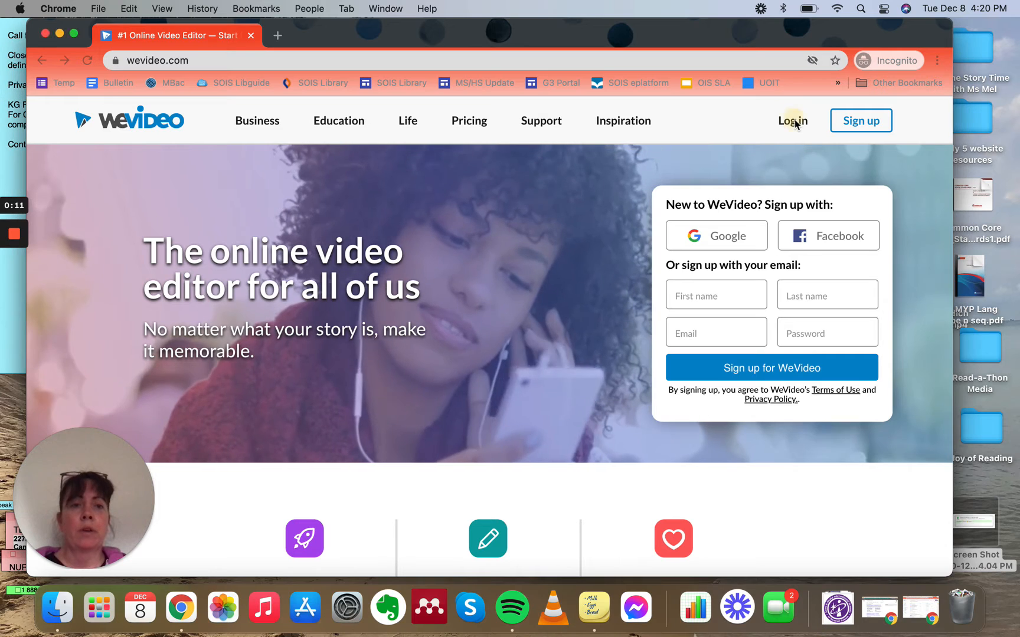
Step: Start logging in to WeVideo with Google and enter the account e-mail address
left_click(795, 123)
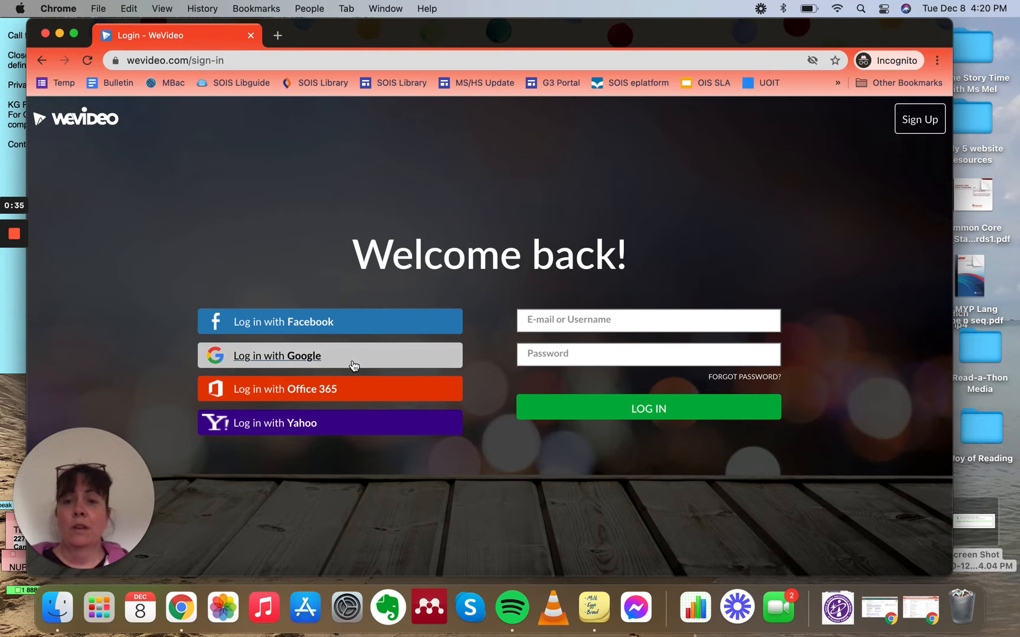
left_click(313, 355)
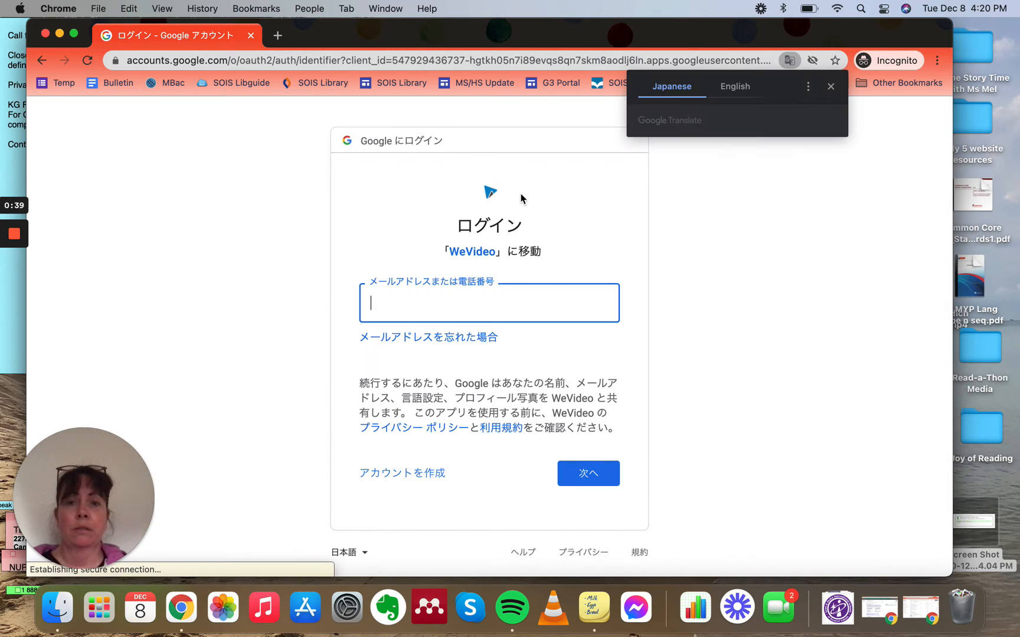
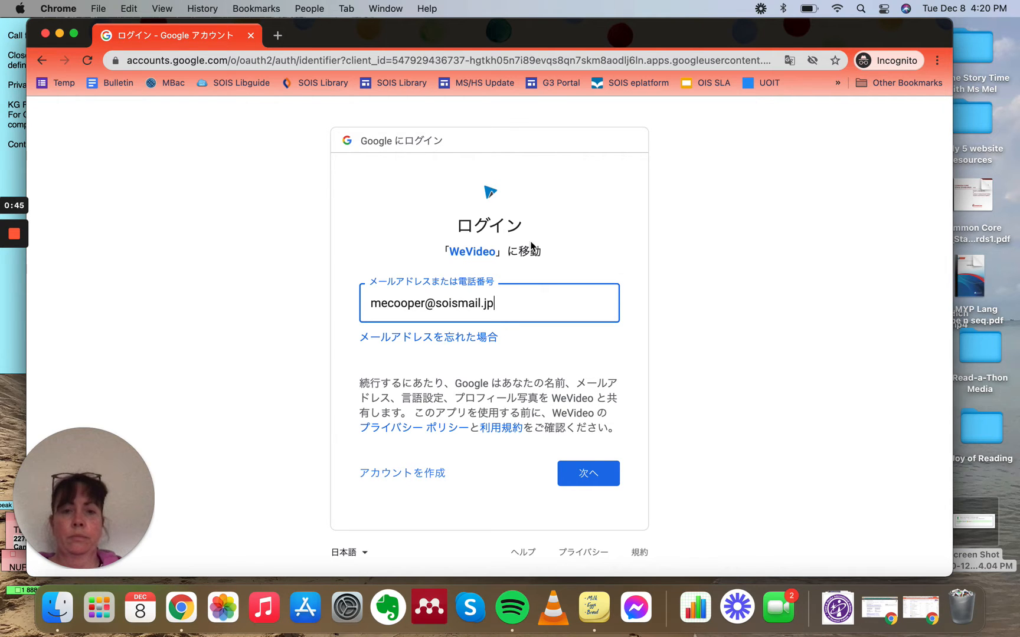
left_click(586, 473)
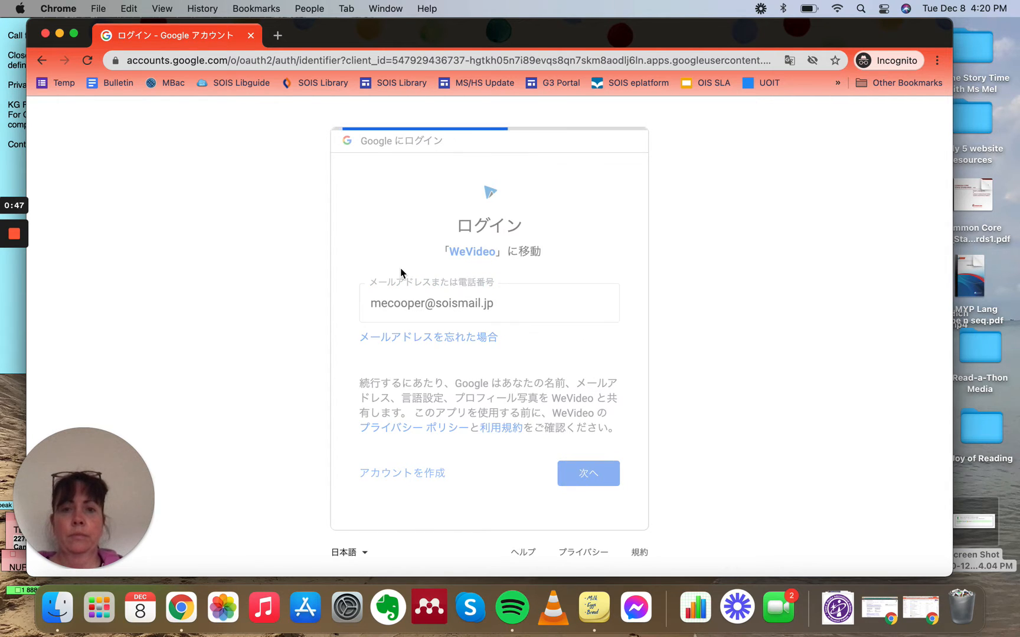
Step: Enter the Google account password and continue signing in
type("••")
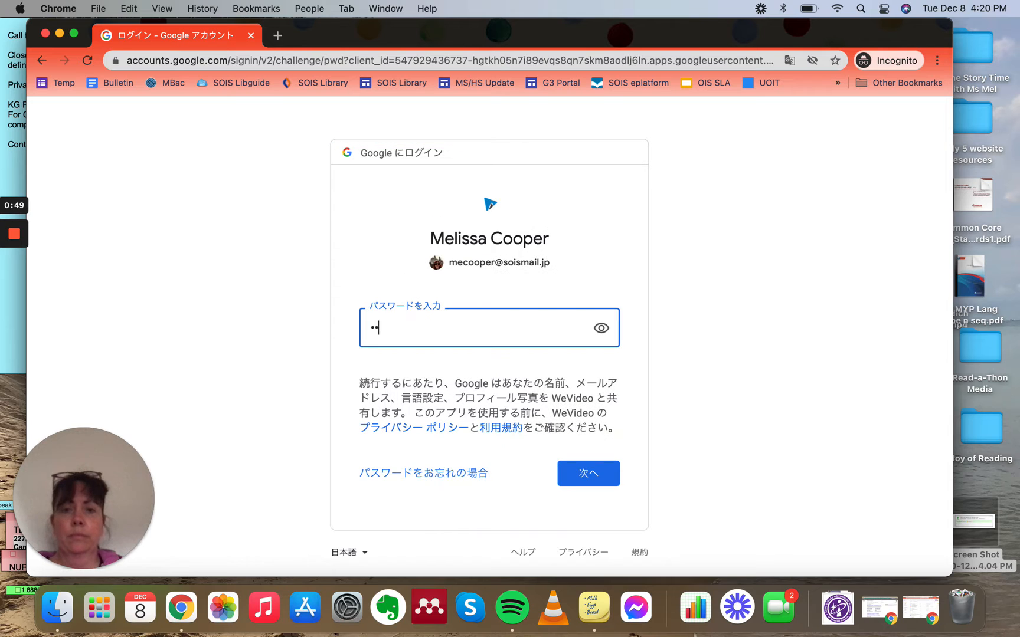
type("•")
key("BackSpace")
key("BackSpace")
key("BackSpace")
type("••••••")
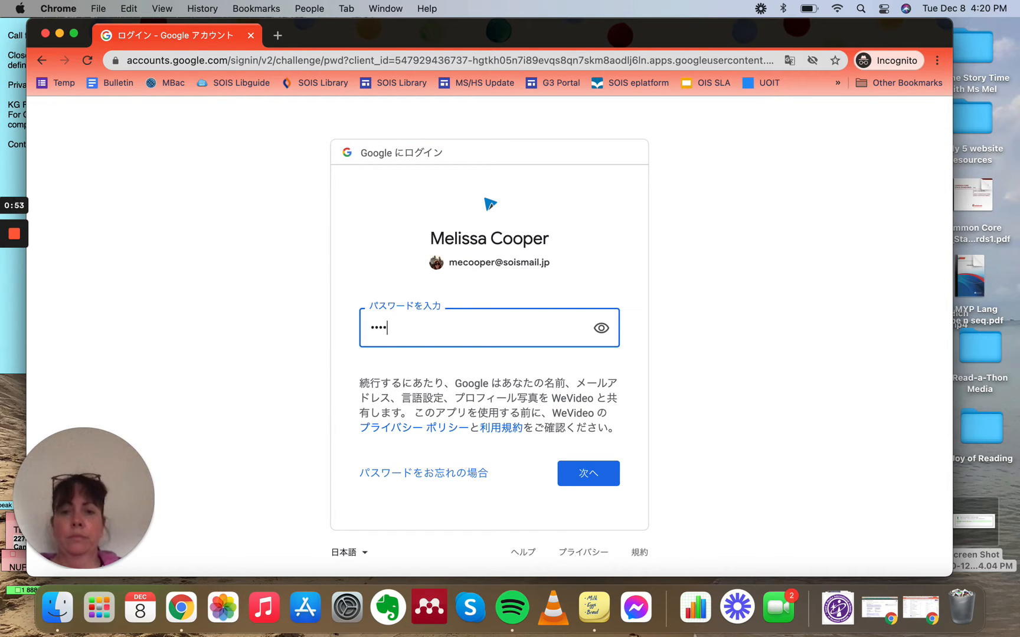
type("•••")
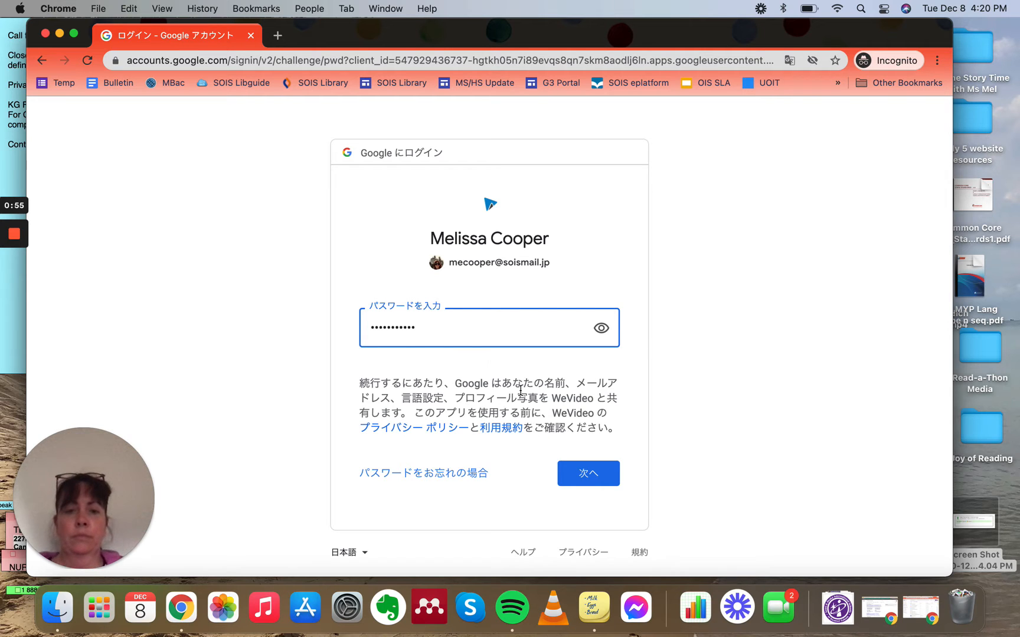
left_click(572, 474)
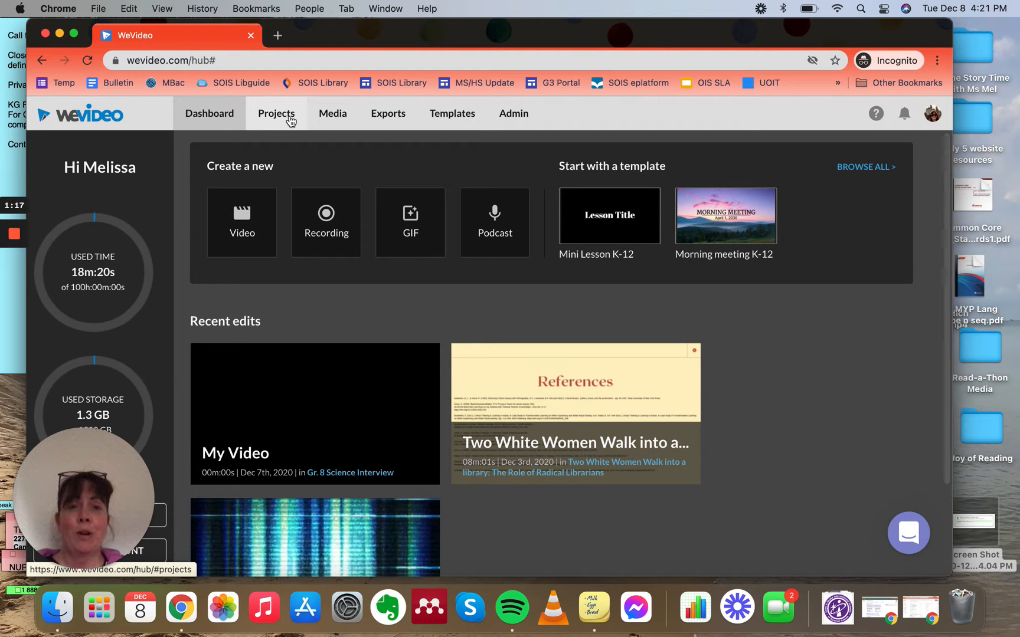
Step: Switch to the Google Drive window, browse the My Drive folders, and return to WeVideo
left_click(919, 620)
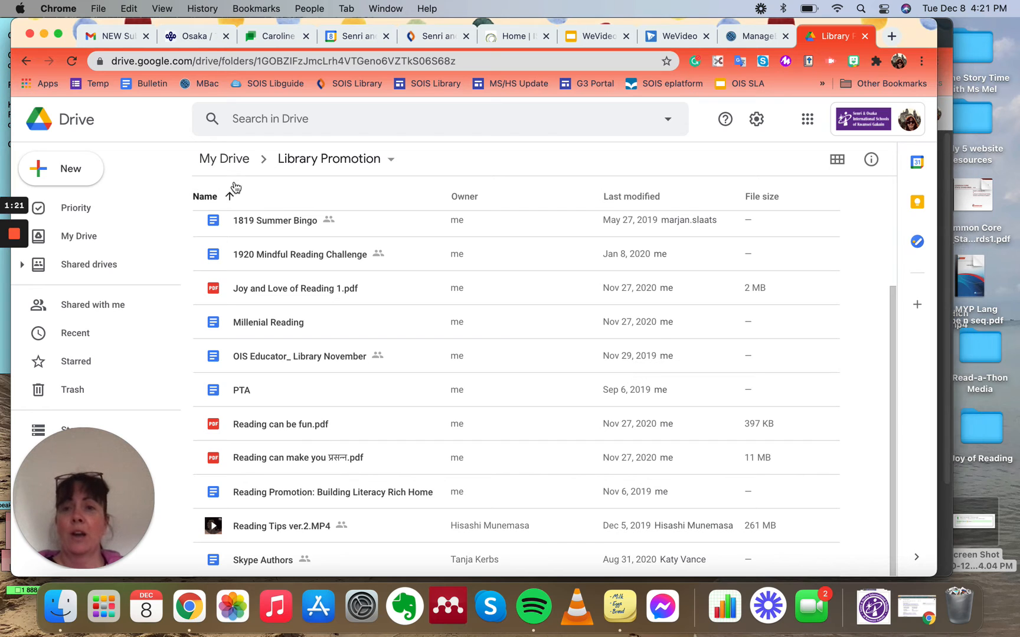
left_click(223, 159)
scroll(325, 427, "down", 2)
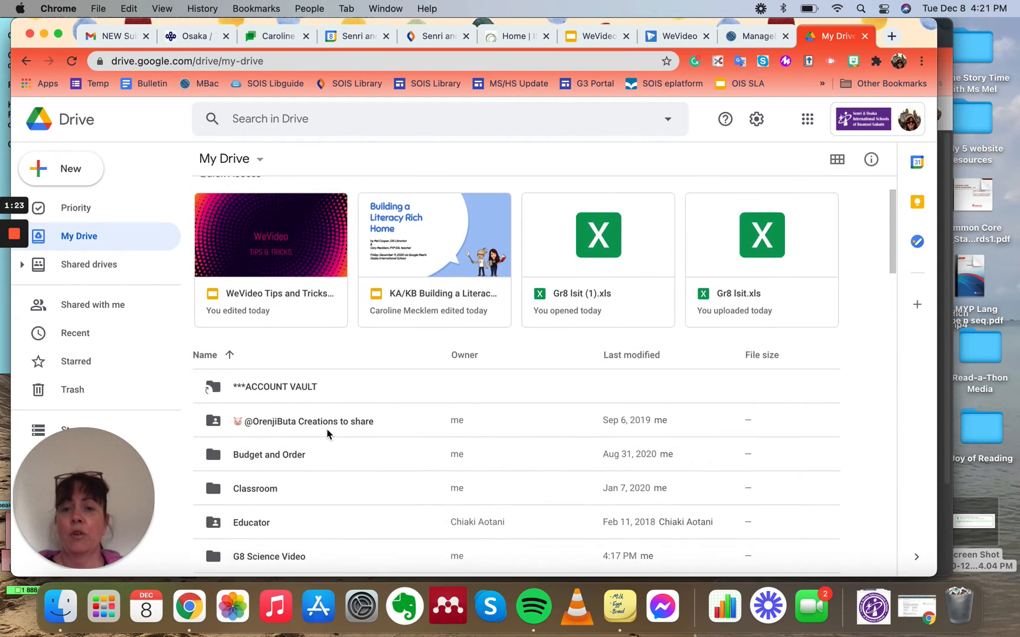
scroll(328, 434, "down", 4)
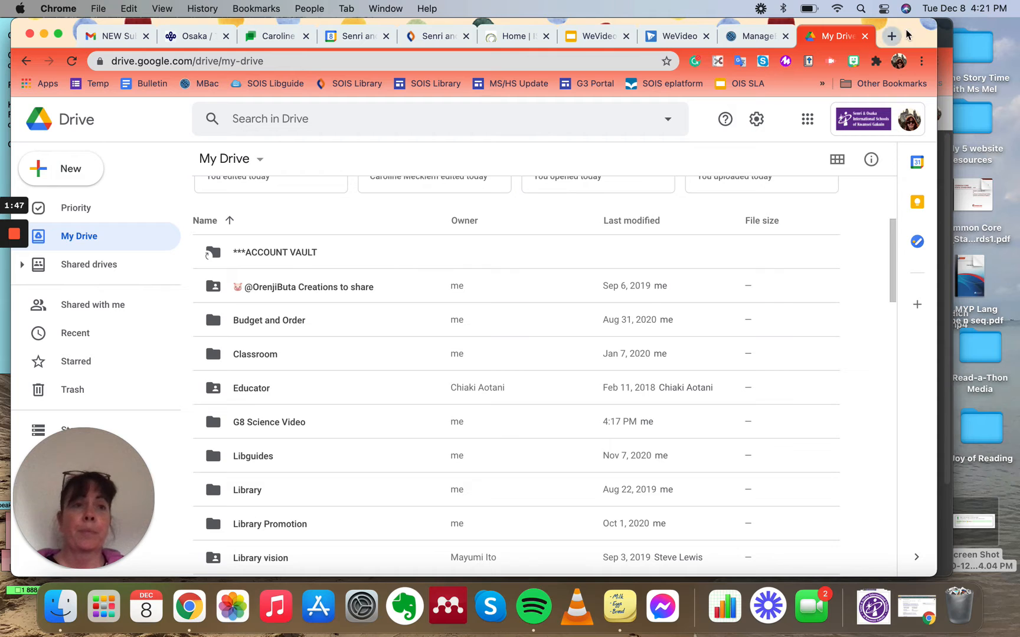
left_click(942, 39)
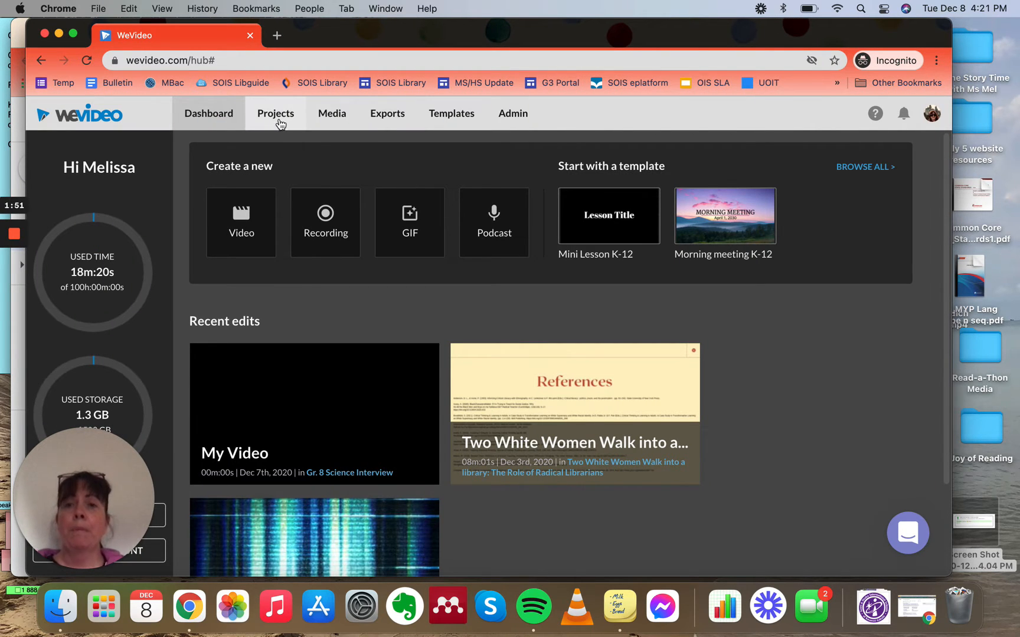
Step: Create a new project titled Grade 8 Science Interview with the description 'This project is about ....'
left_click(286, 120)
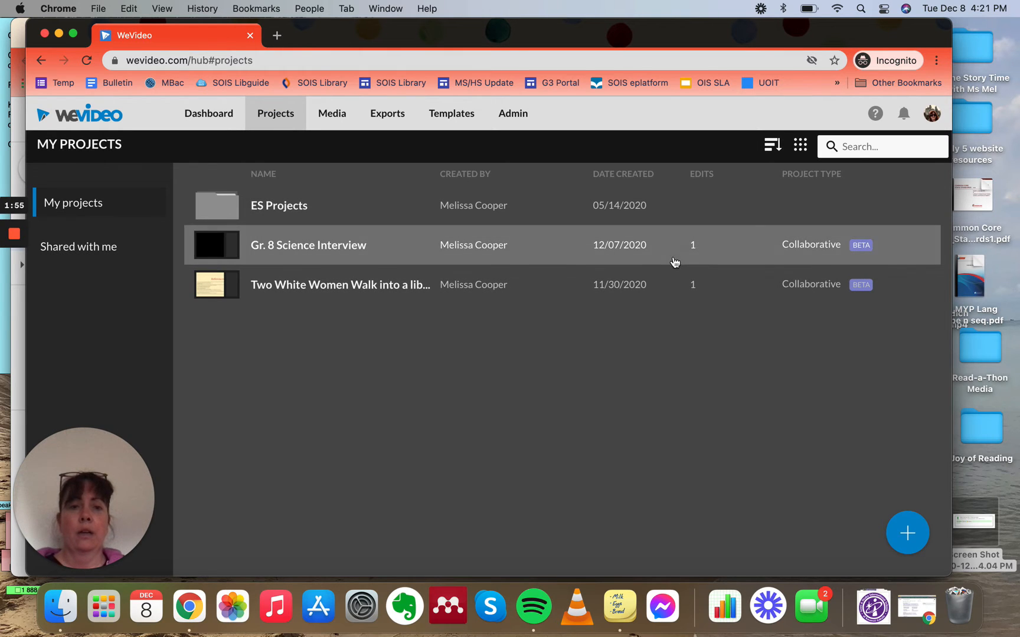
left_click(907, 534)
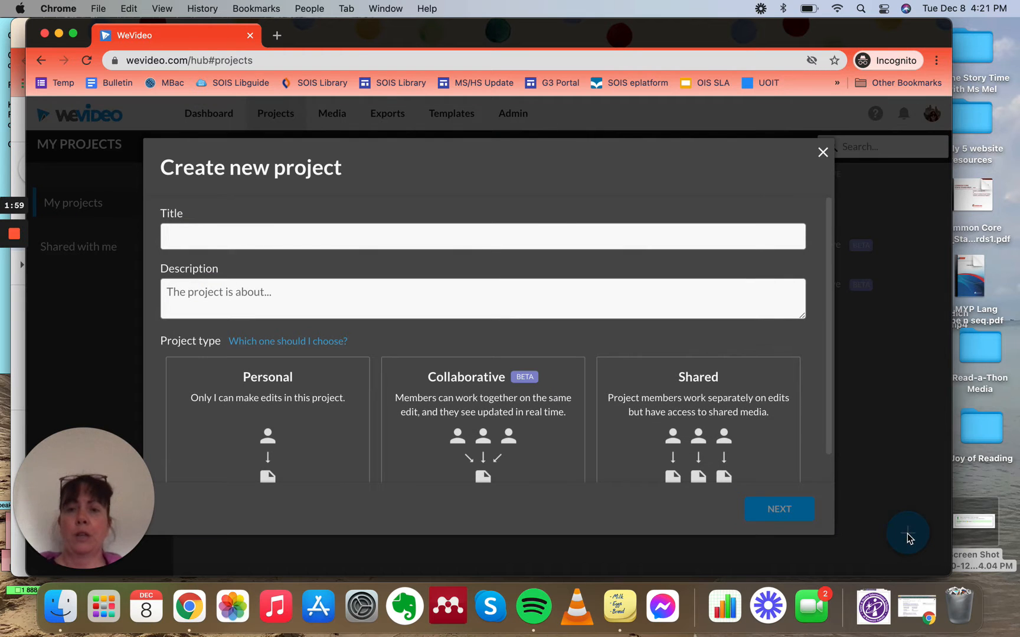
type("Grade")
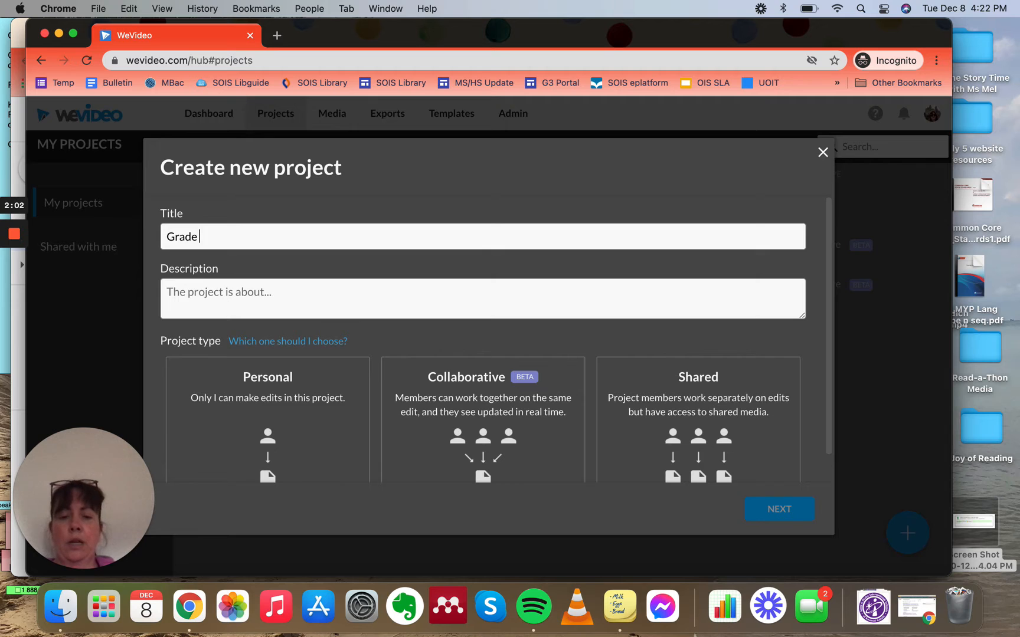
type(" 8 Science I")
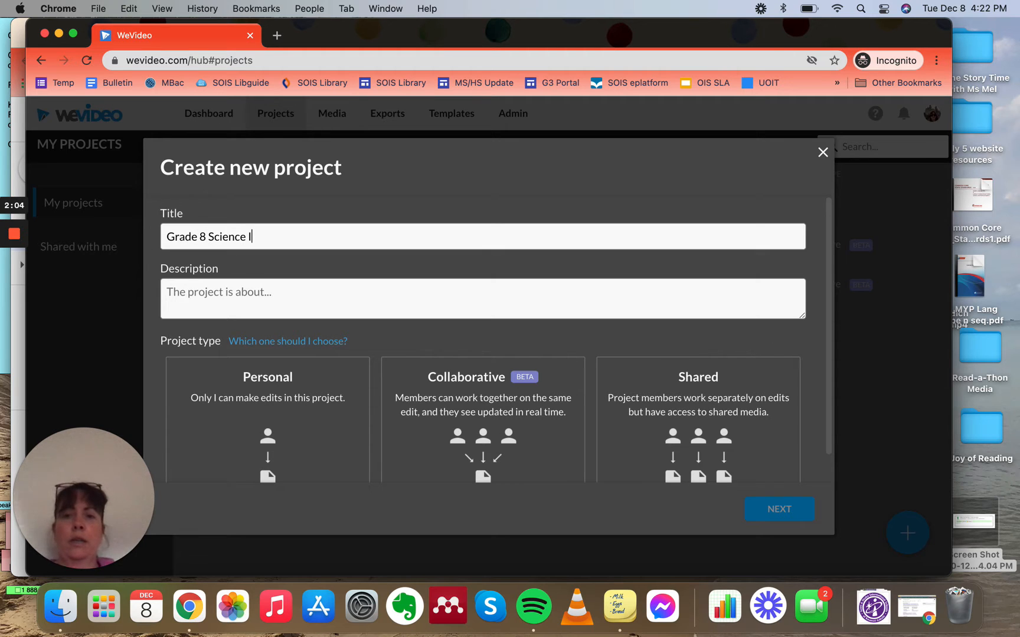
type("nterview")
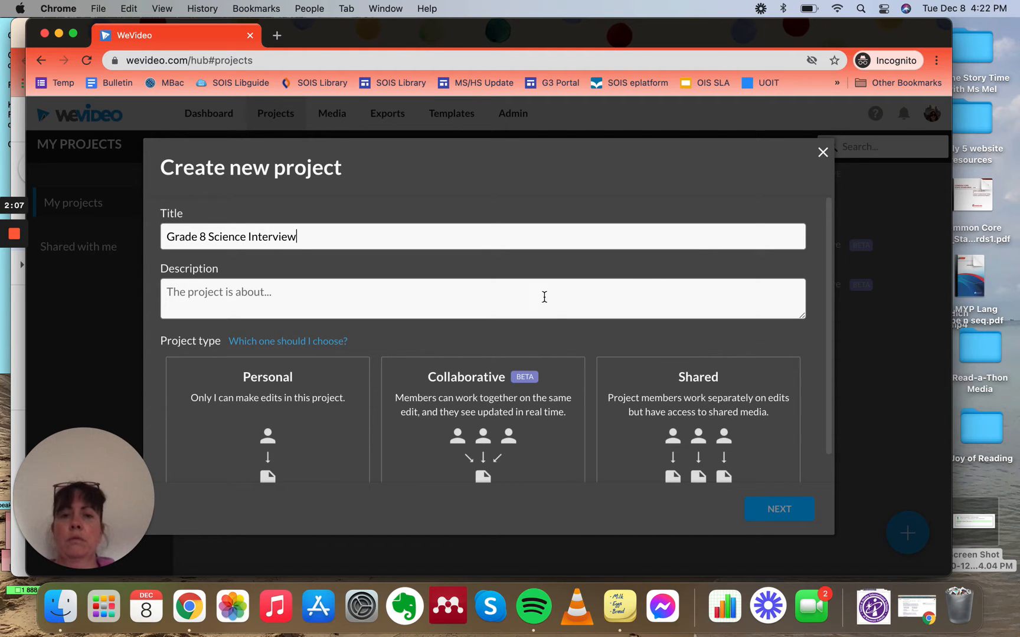
left_click(544, 297)
type("This pro")
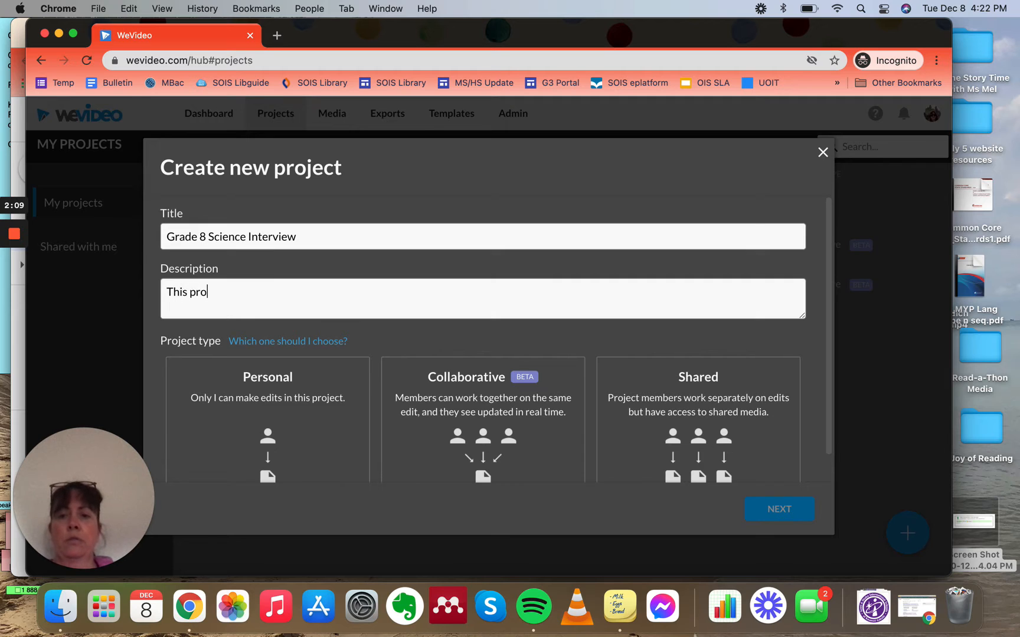
type("ject is about ....")
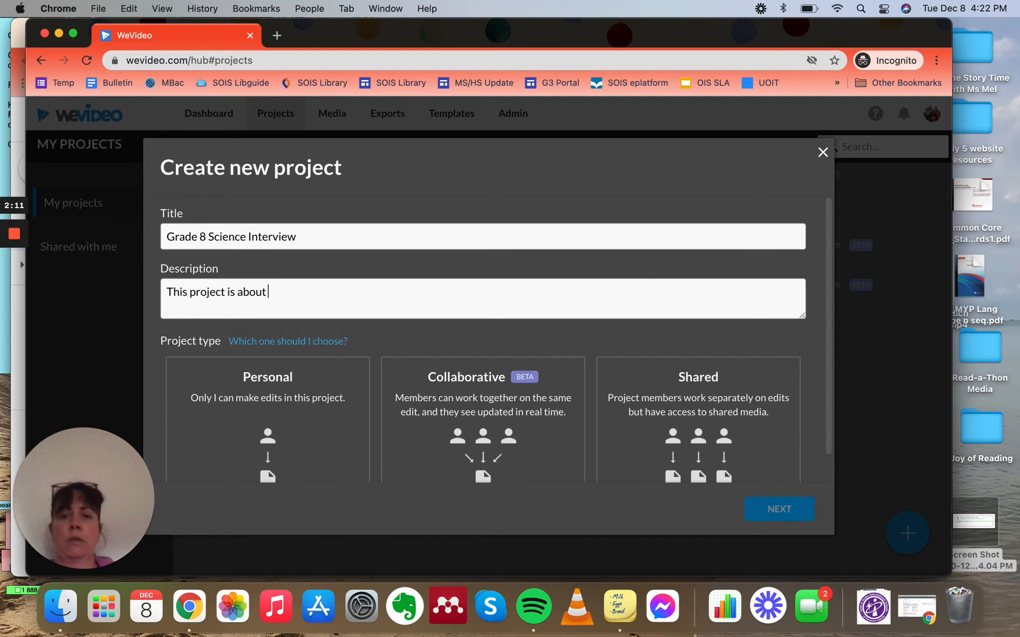
Step: Choose the Collaborative project type and the option to select members/groups
left_click(506, 424)
left_click(774, 508)
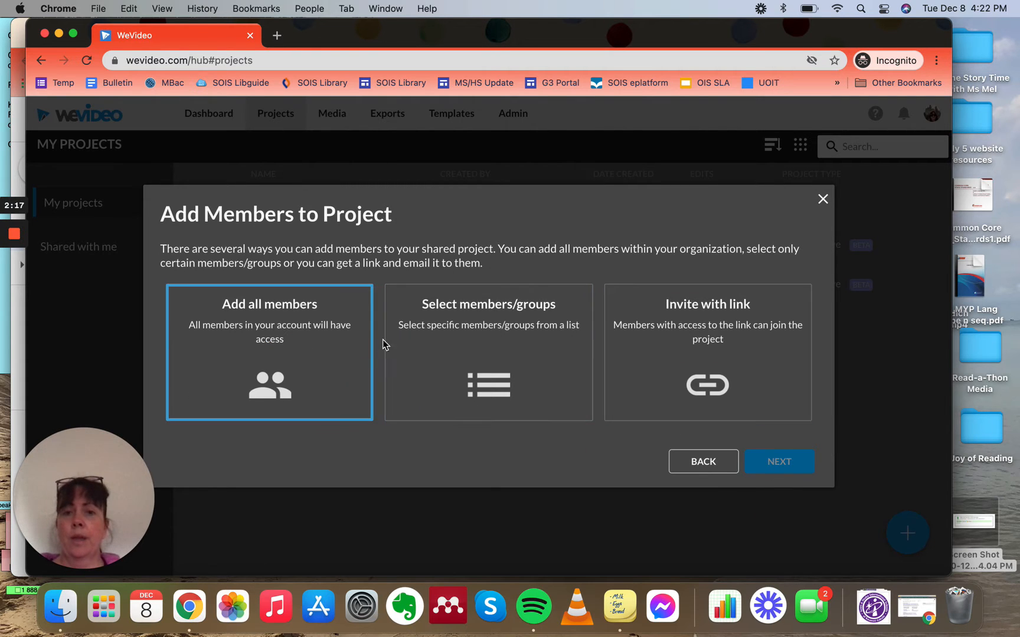
left_click(425, 347)
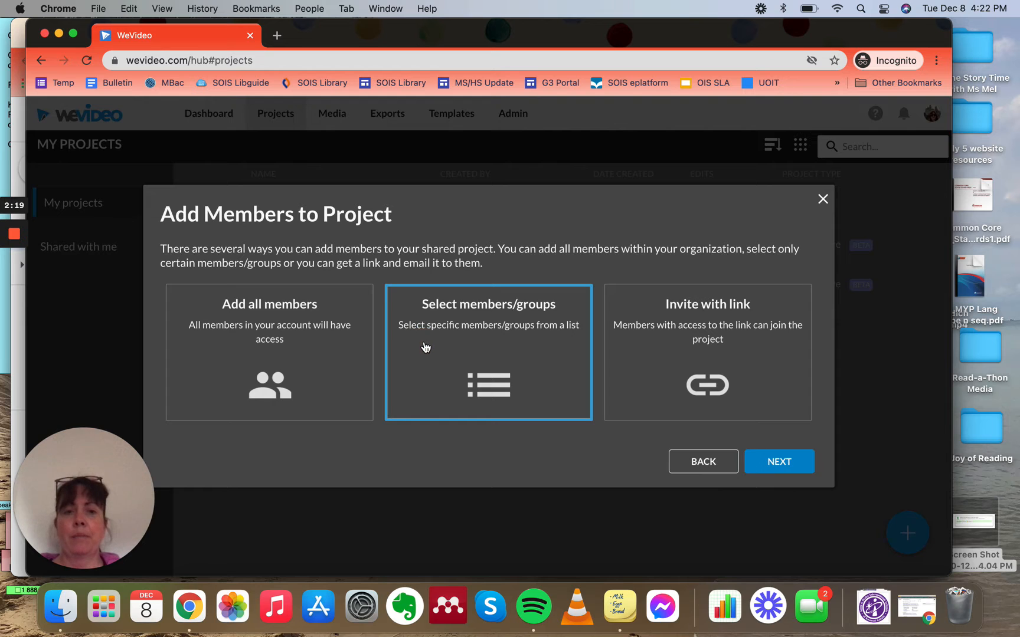
left_click(772, 462)
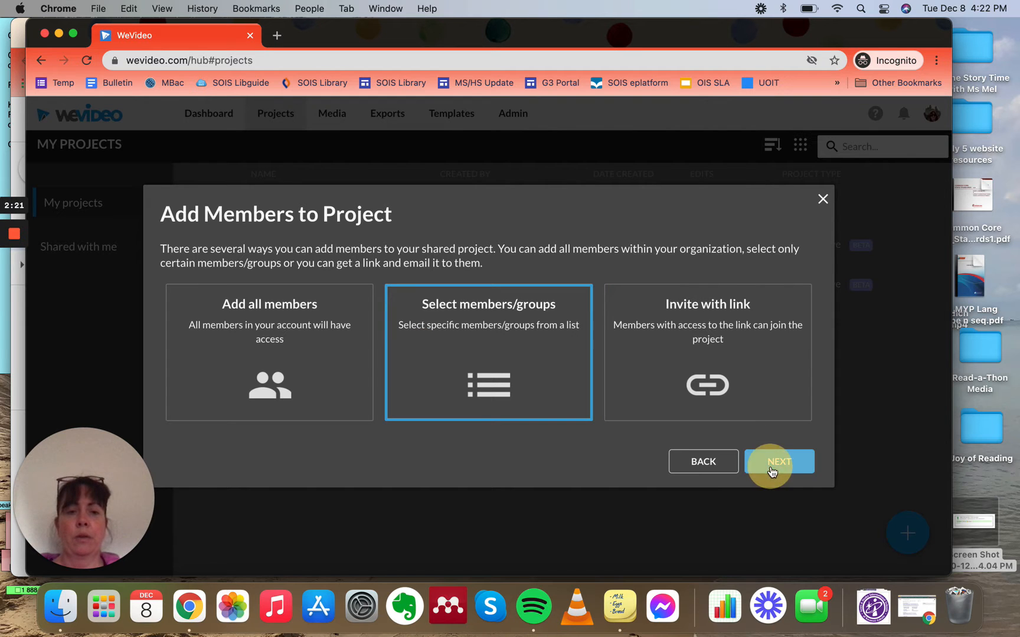
Step: Finish the project setup without selecting members or media, and create a video in the project
scroll(395, 431, "down", 2)
scroll(395, 431, "down", 15)
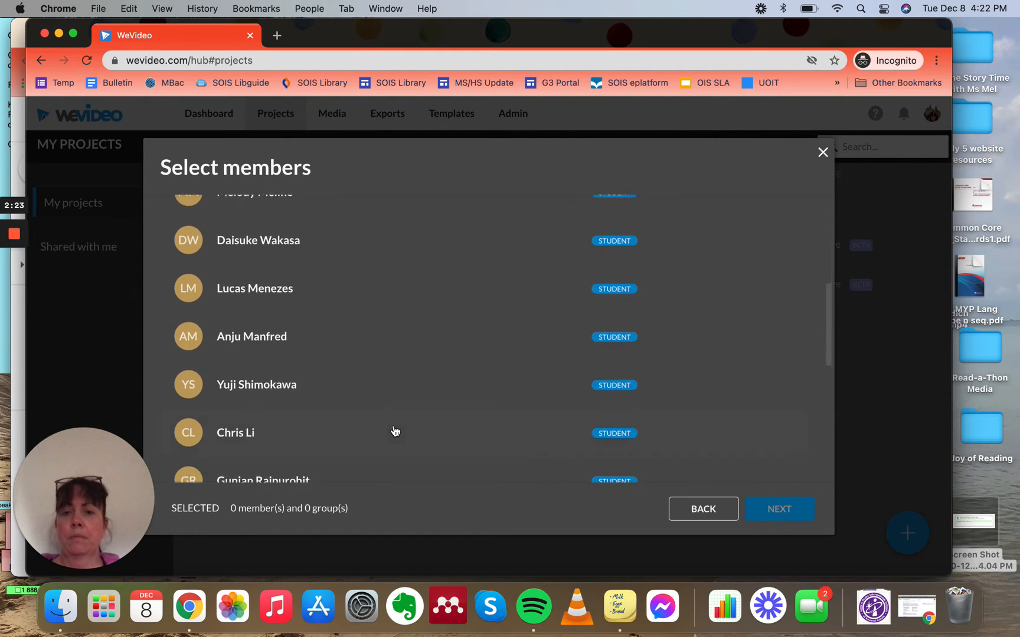
left_click(394, 434)
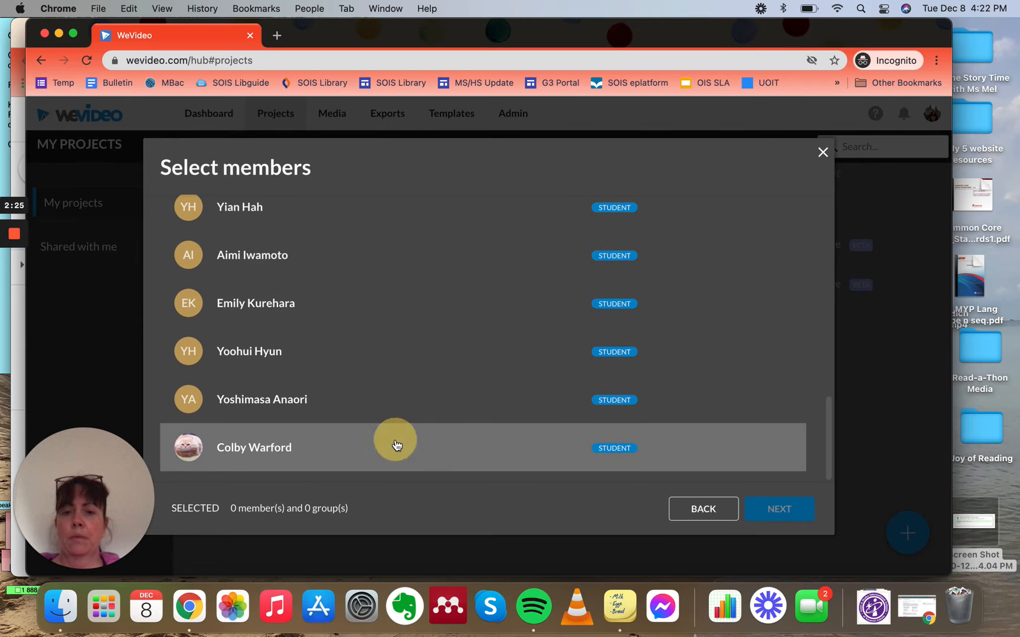
left_click(776, 510)
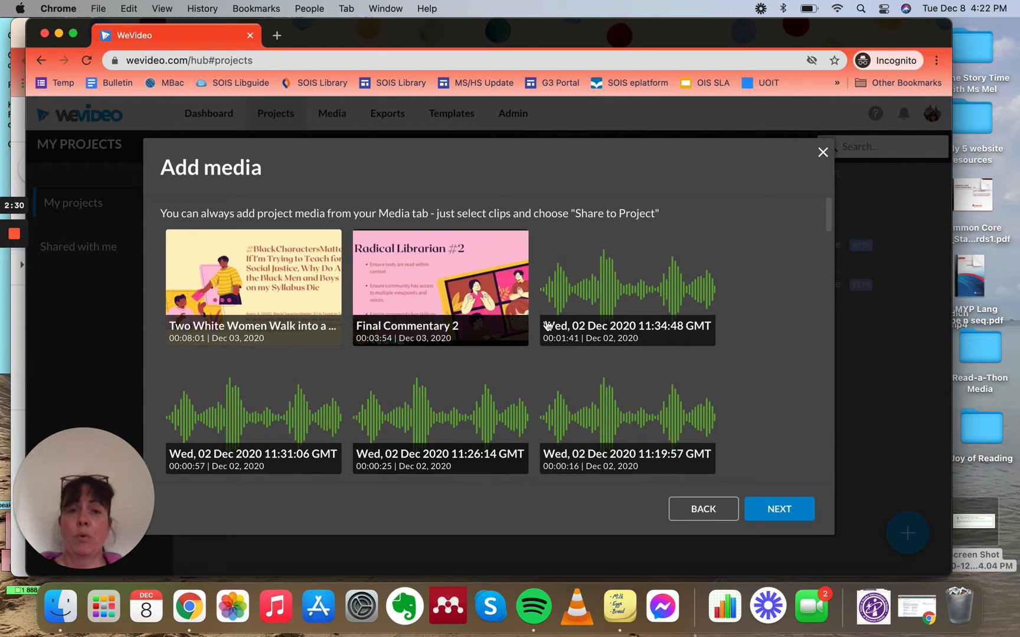
left_click(786, 520)
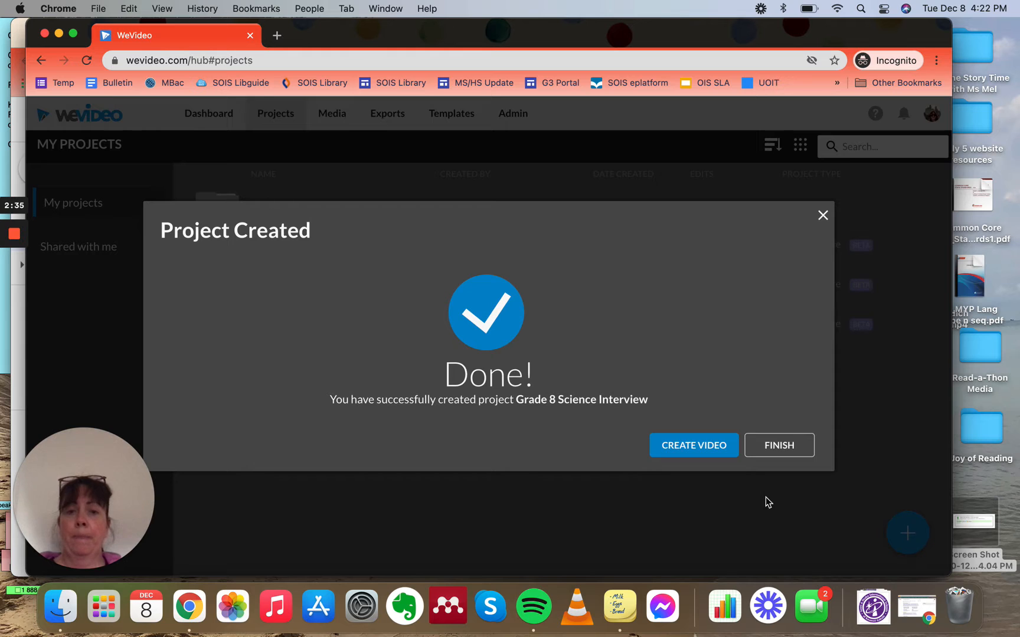
left_click(700, 445)
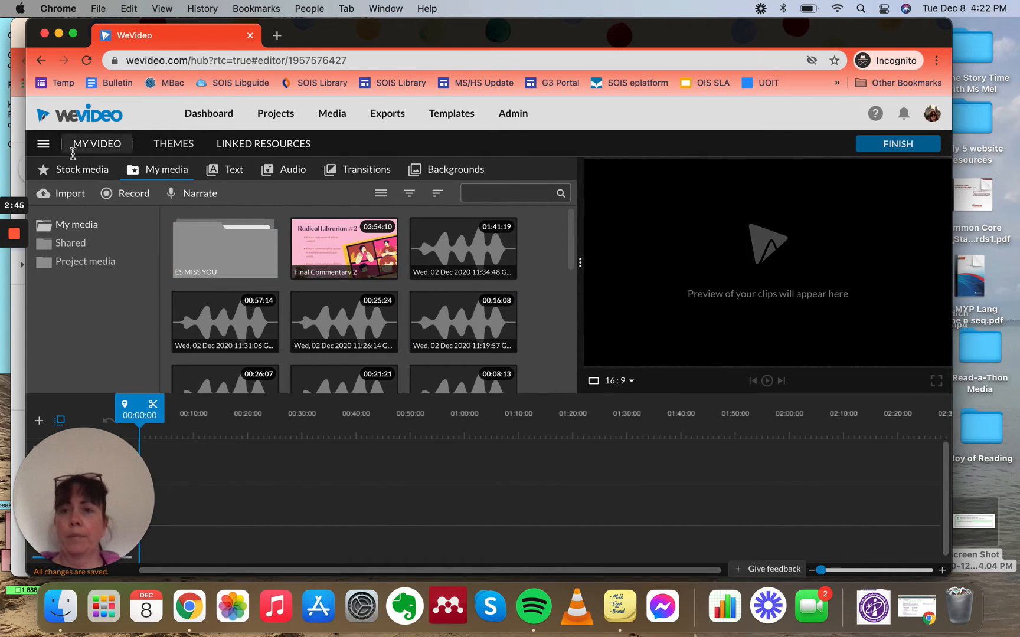
left_click(109, 479)
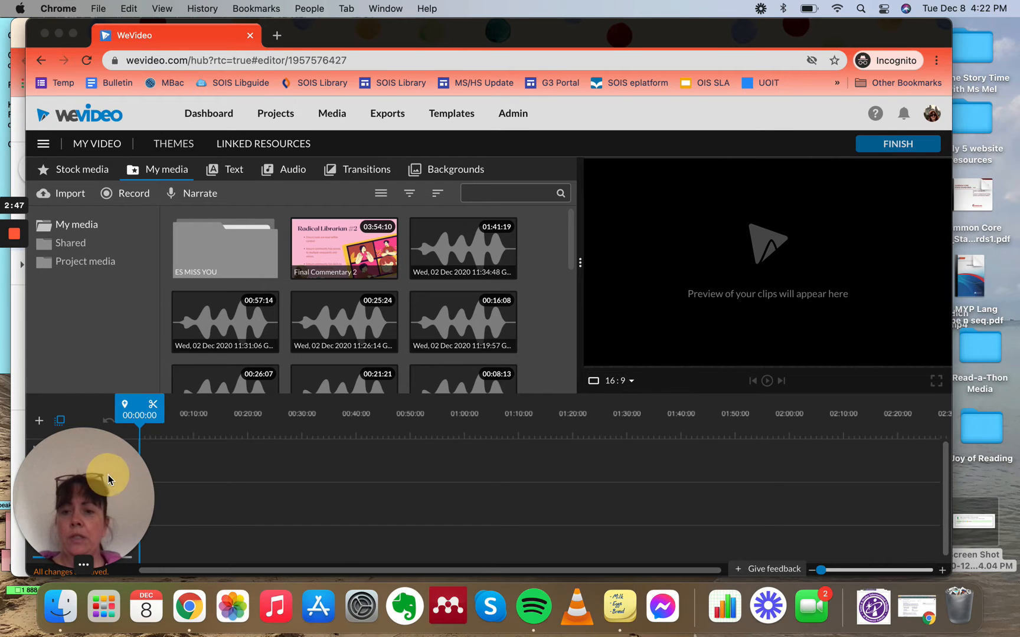
left_click_drag(108, 479, 964, 234)
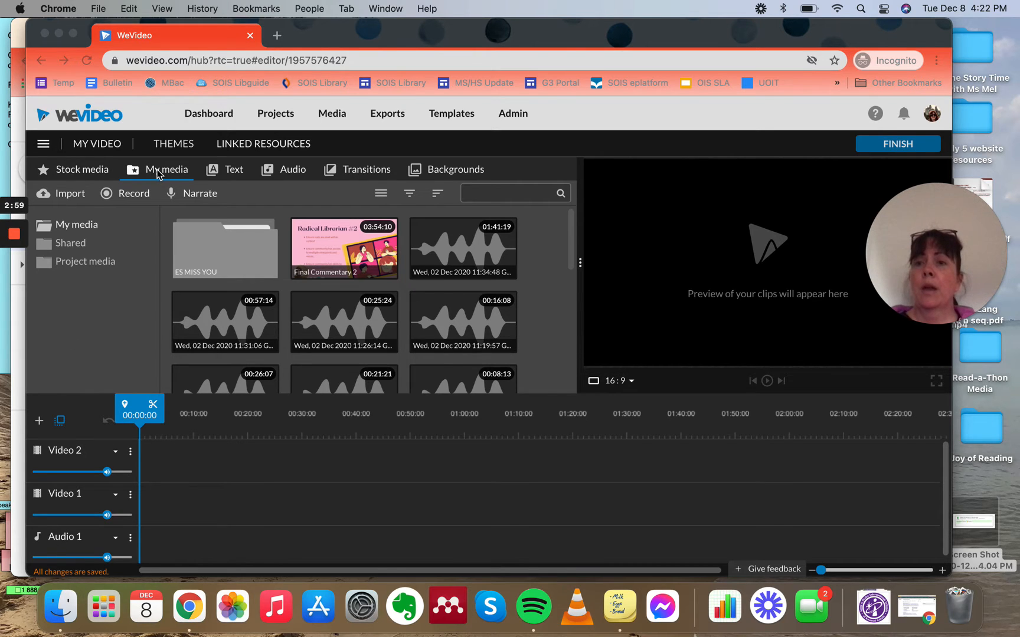
Step: Open the Import media dialog from My media and try importing from Google Drive
left_click(74, 176)
left_click(71, 171)
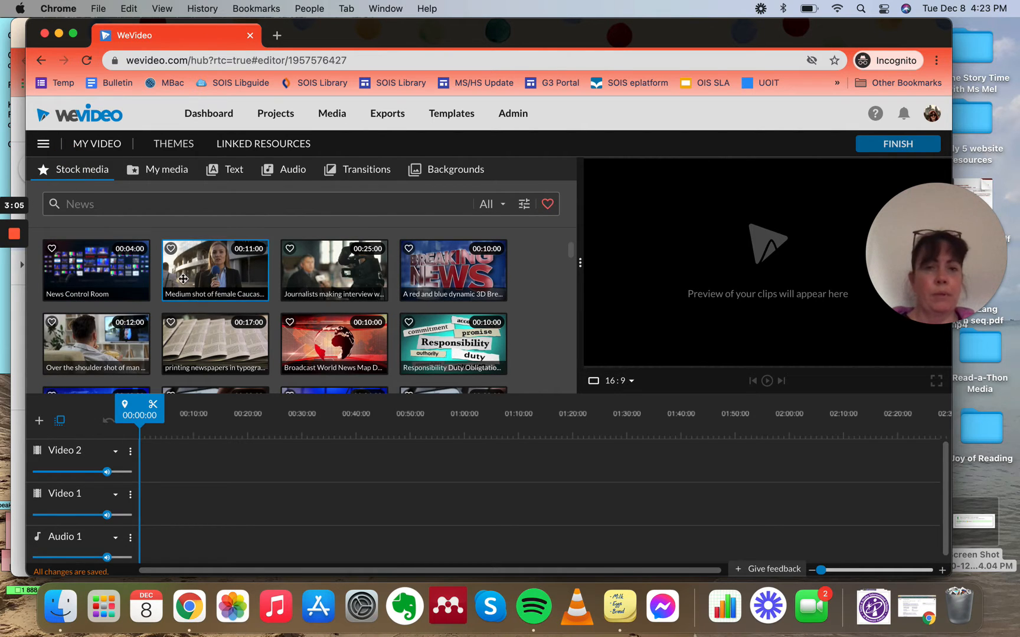
left_click(155, 172)
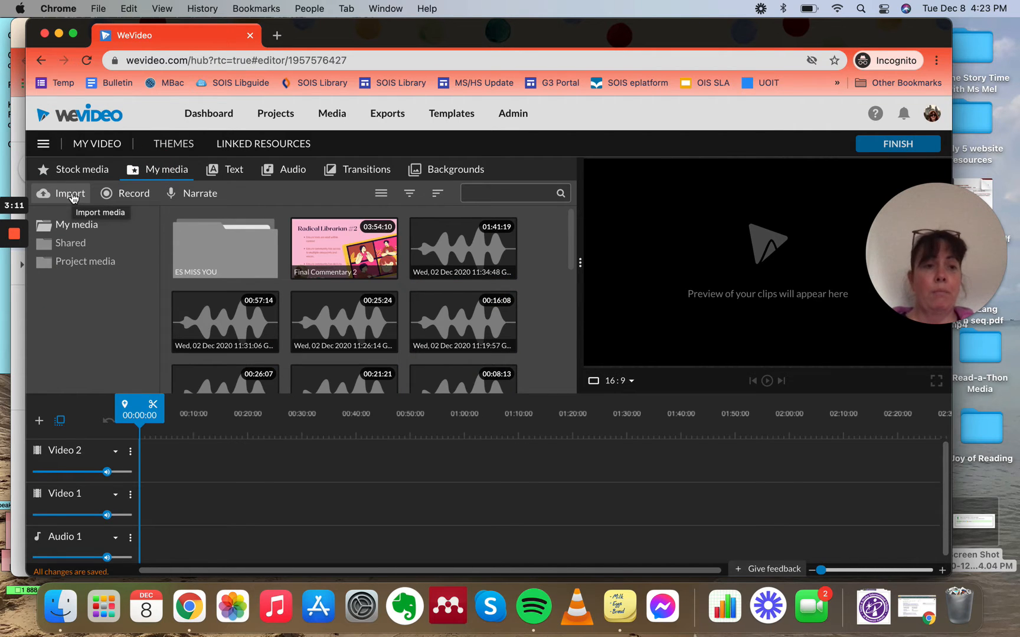
left_click(70, 194)
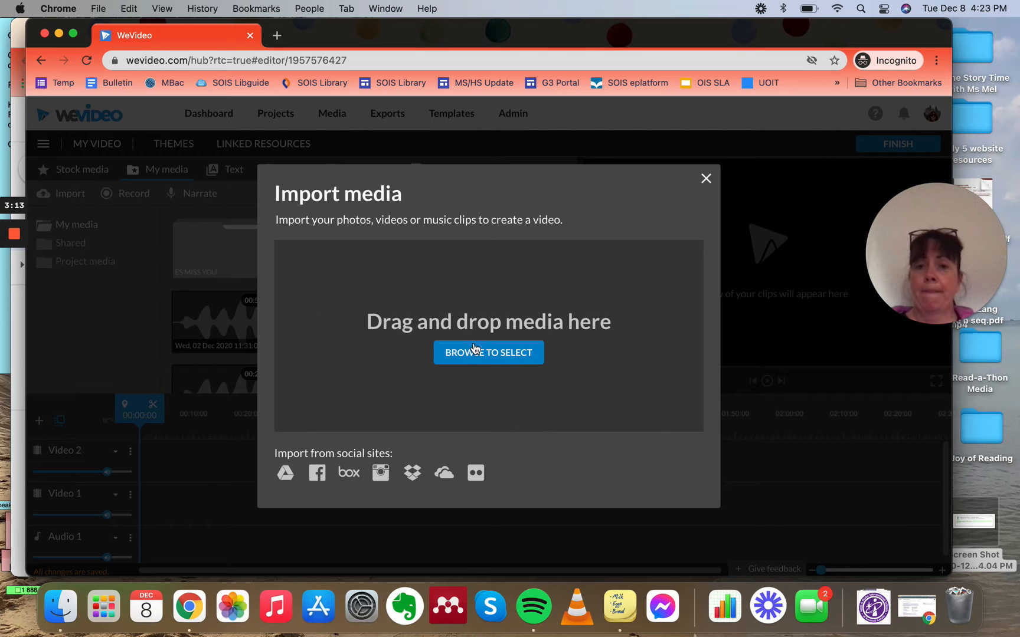
left_click(286, 474)
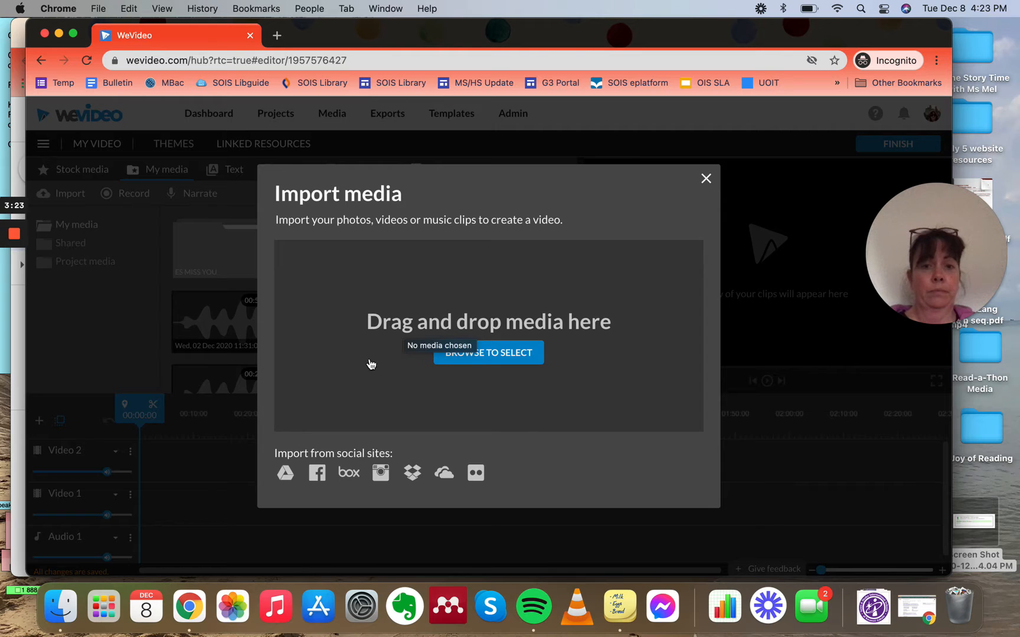
left_click(285, 473)
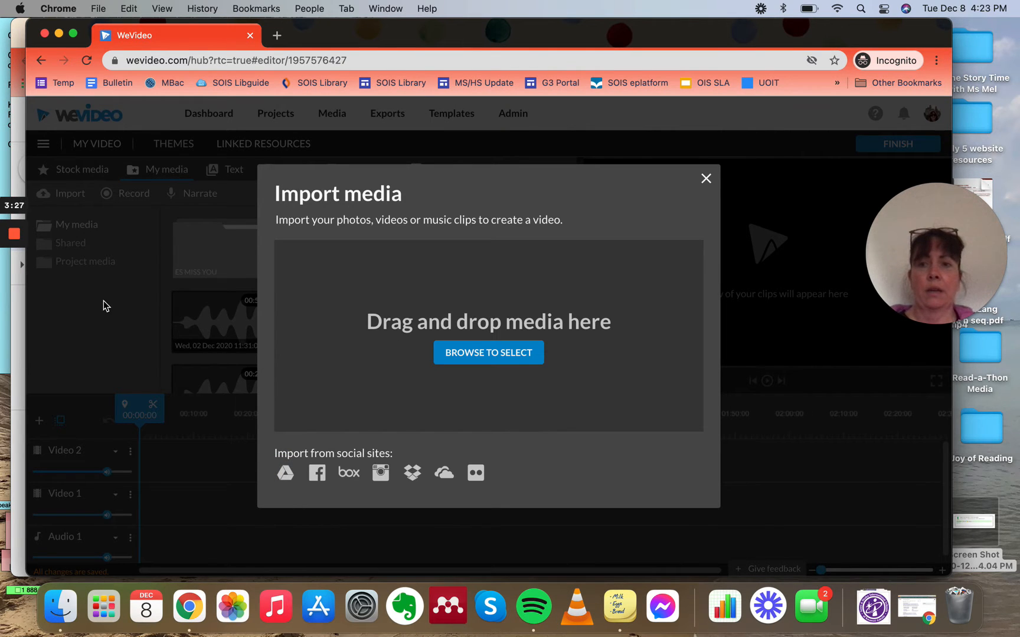
Step: Import the first seven videos, Drama and Scaredy Squirrel through Get Dramatic The Deep Dark Wood, from the Desktop folder Online Story Time with Ms Mel
left_click(481, 355)
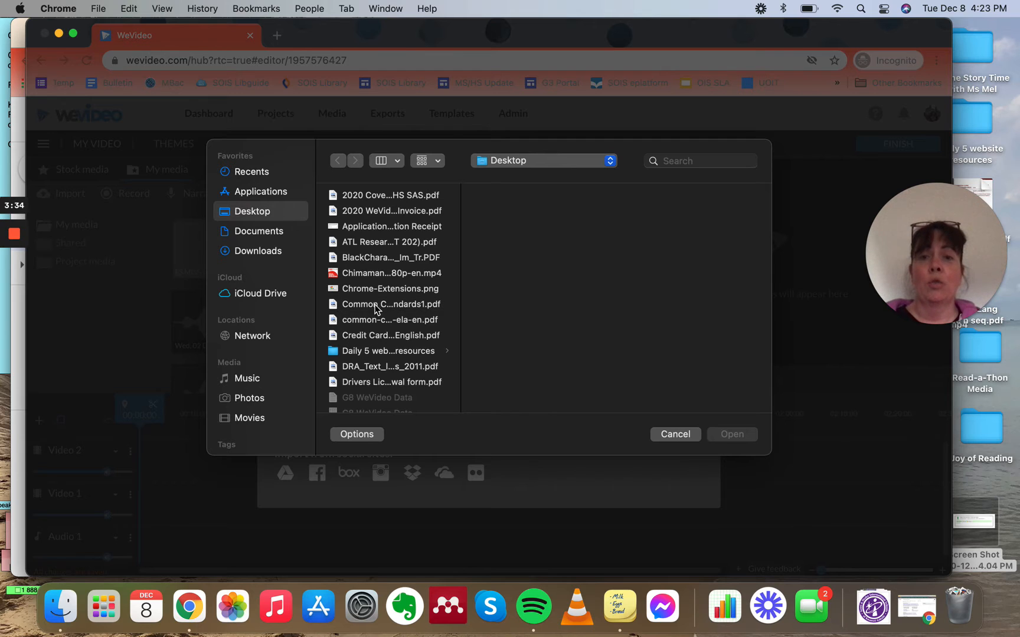
scroll(374, 322, "down", 8)
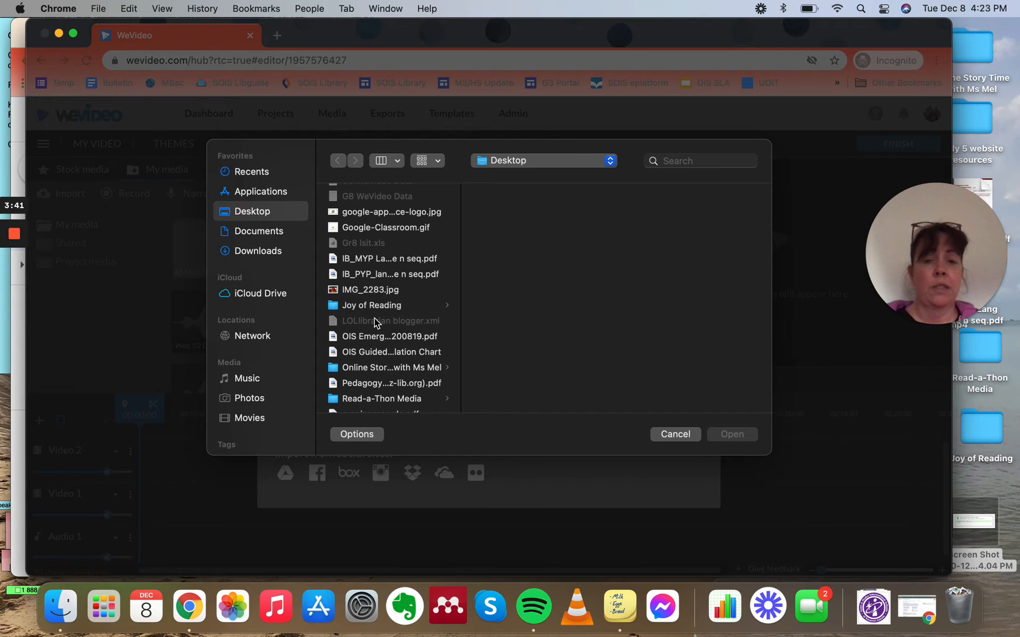
left_click(364, 370)
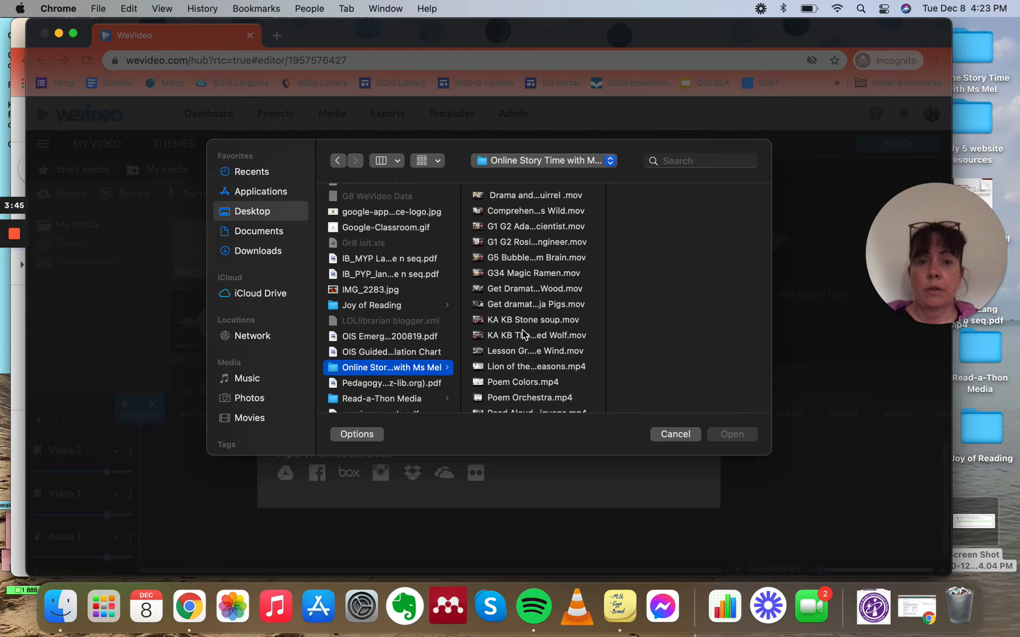
left_click(519, 196)
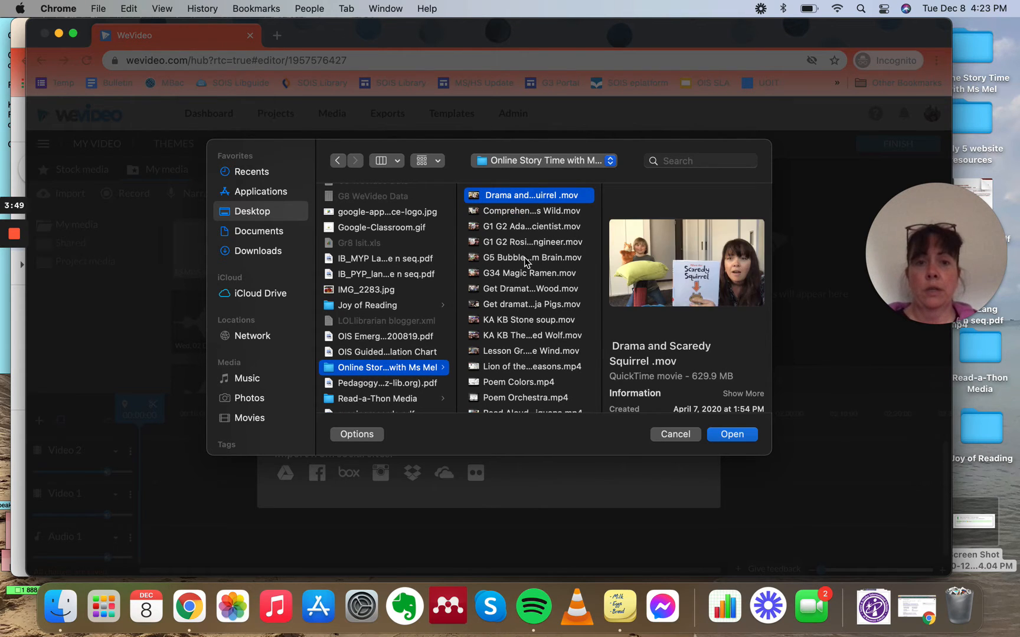
left_click(520, 289, "shift")
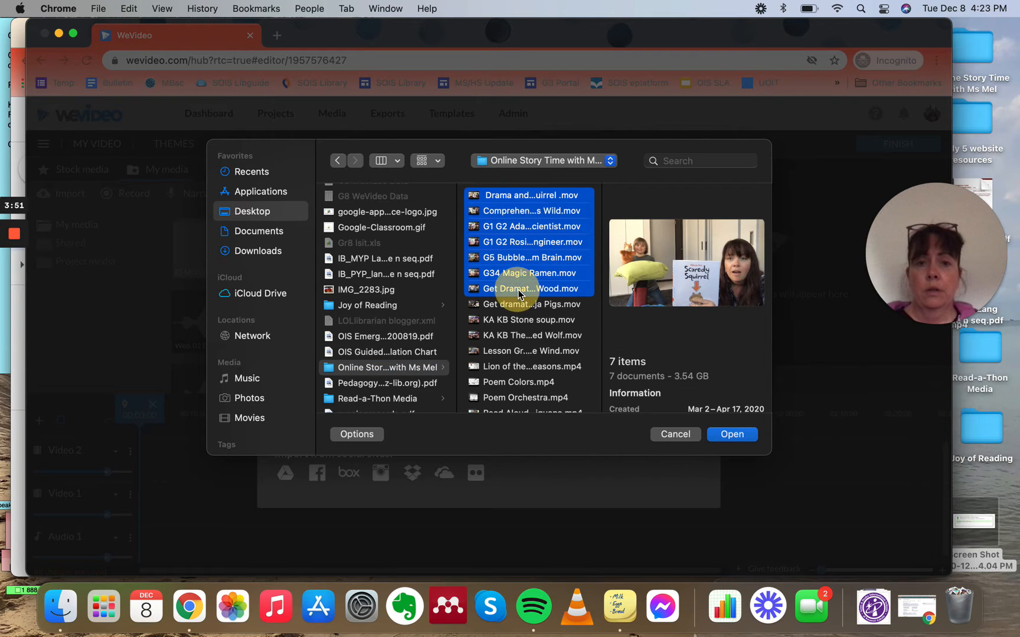
left_click(735, 435)
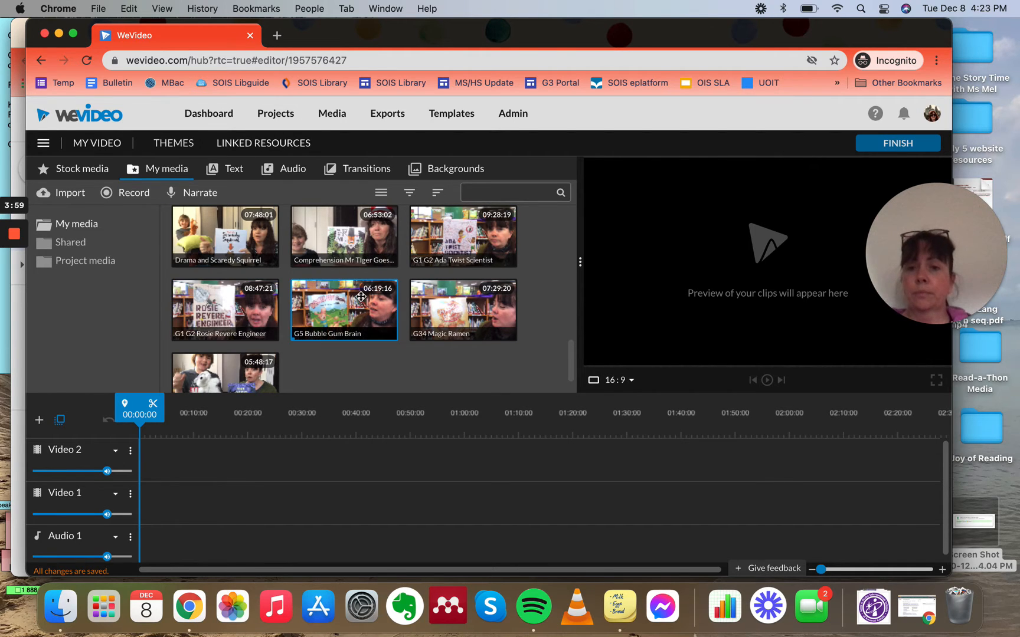
Step: Add the Get Dramatic The Deep Dark Wood clip to the start of the Video 1 track
scroll(301, 366, "down", 1)
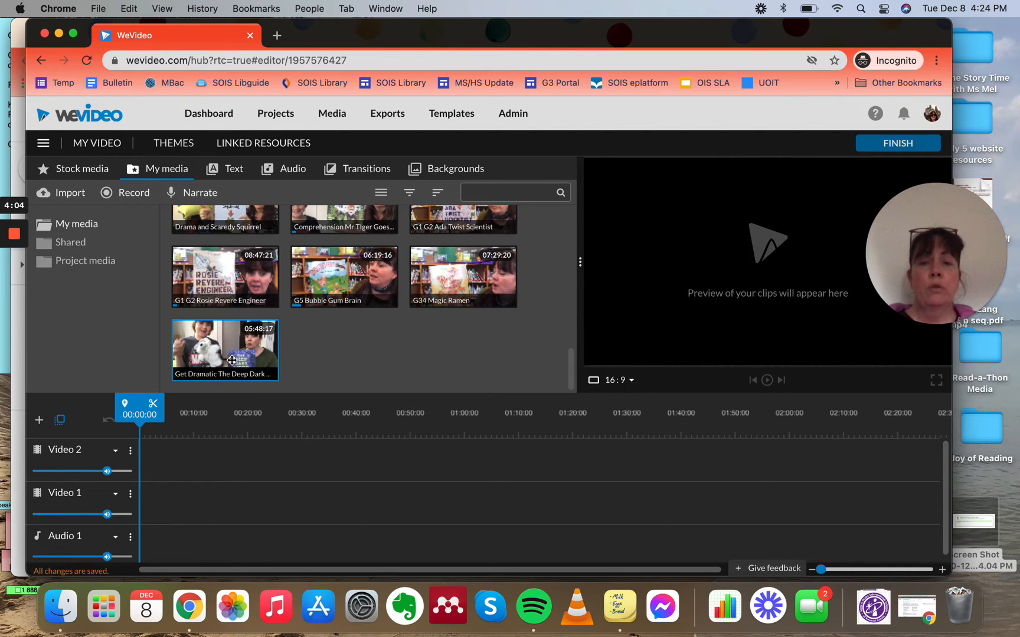
left_click_drag(229, 354, 156, 506)
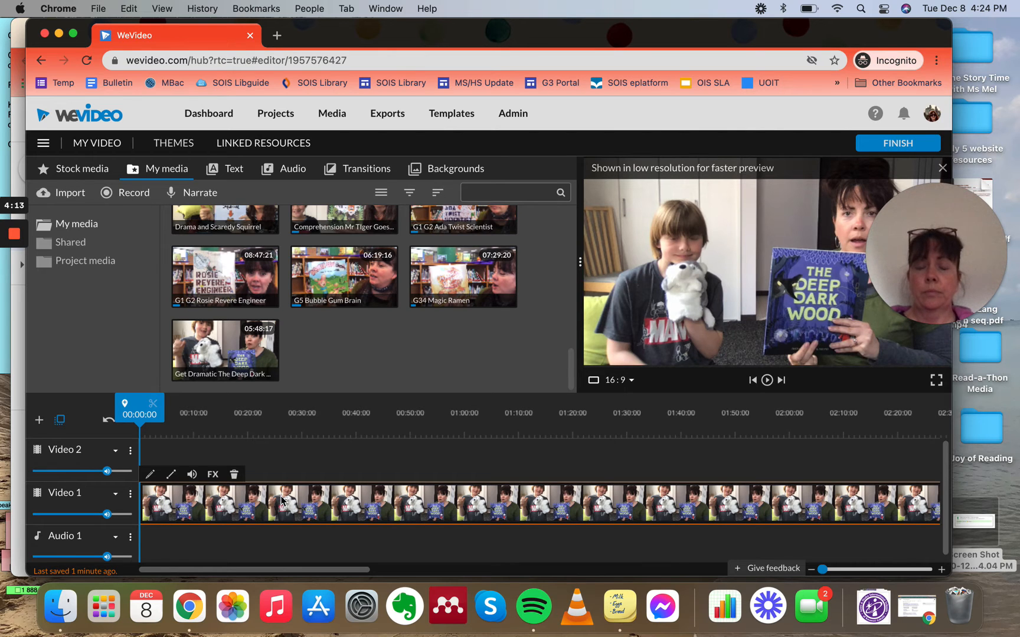
left_click_drag(141, 495, 272, 496)
scroll(407, 494, "right", 10)
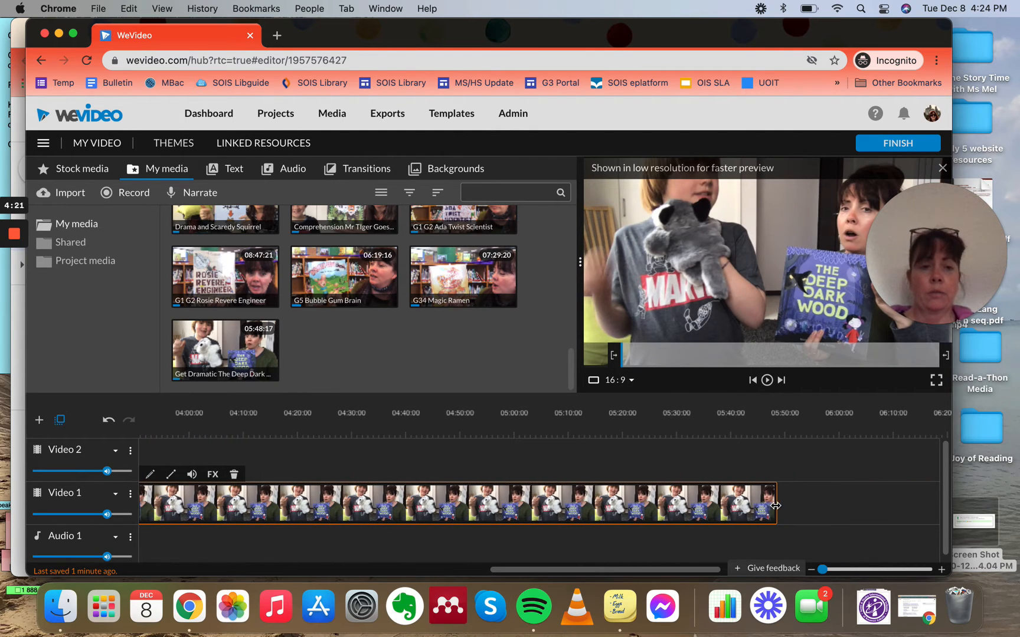
left_click_drag(778, 505, 250, 494)
scroll(250, 494, "left", 20)
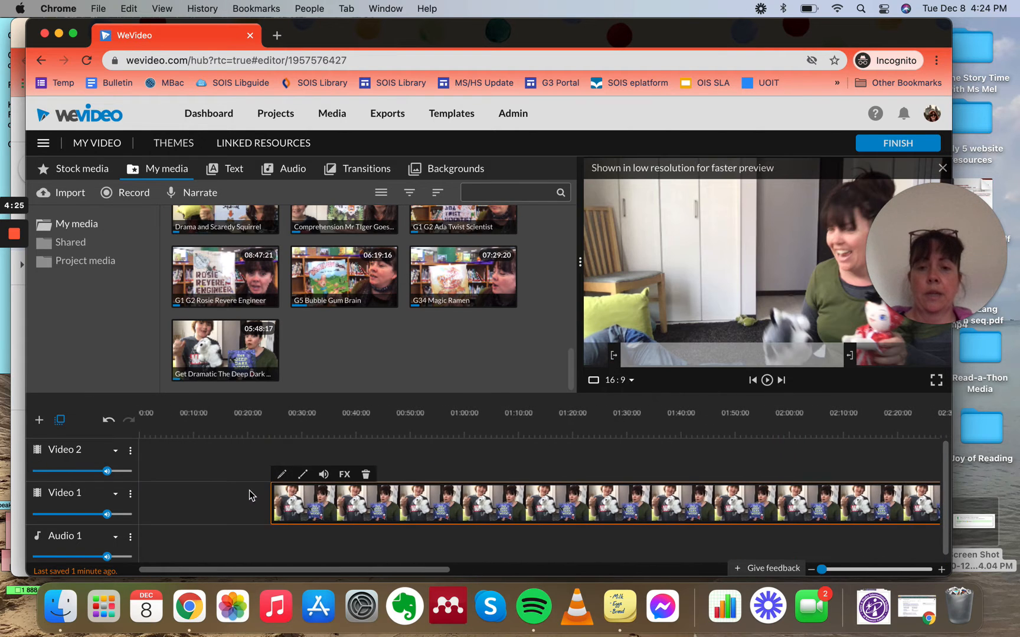
left_click_drag(300, 505, 161, 511)
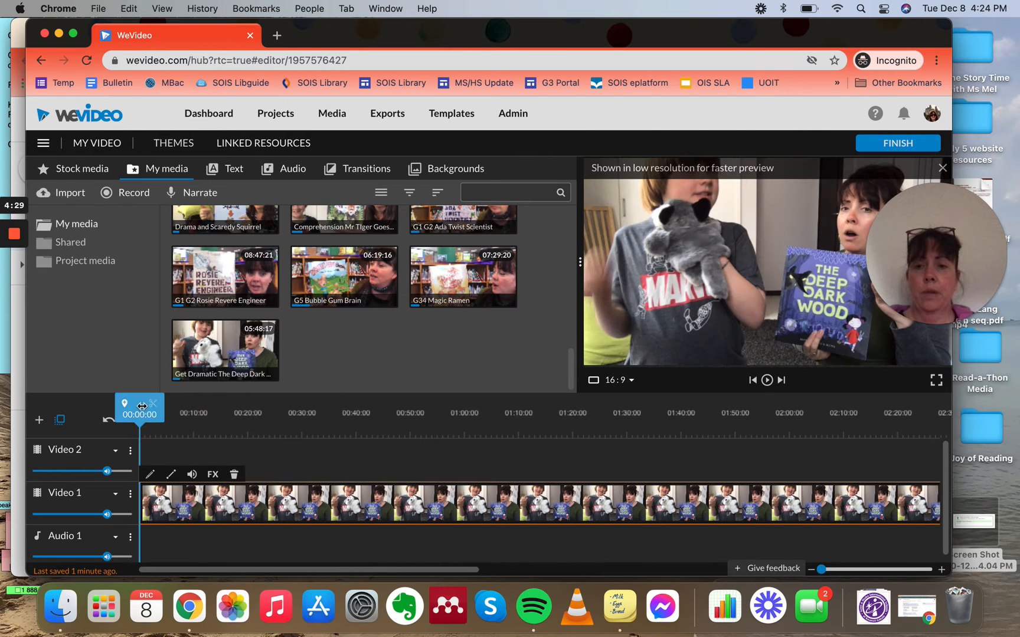
Step: Place the G1 G2 Ada Twist Scientist clip on Video 1 directly after the first clip
left_click_drag(151, 407, 149, 465)
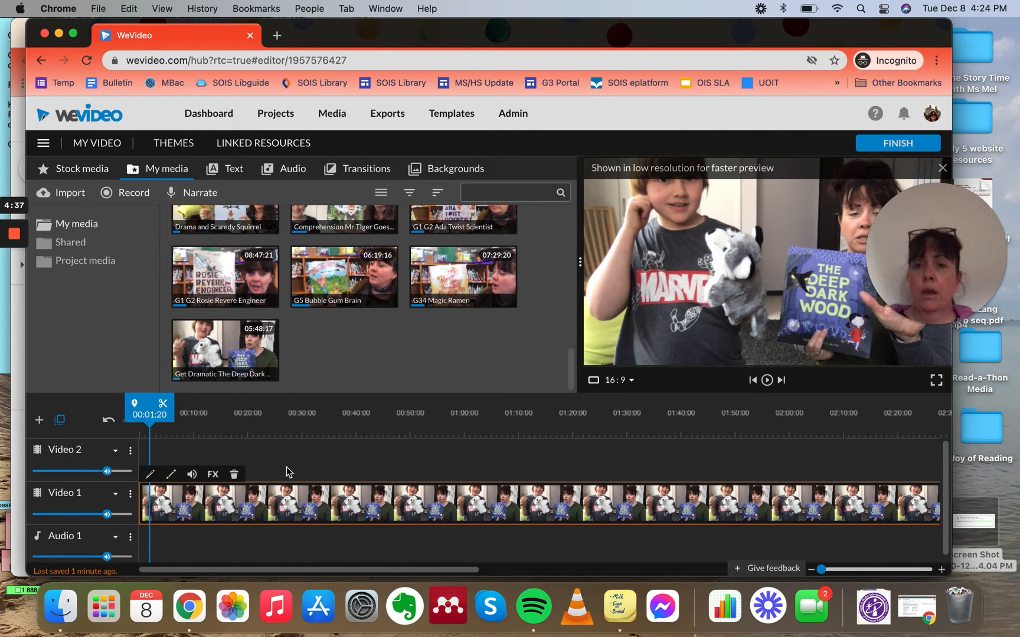
scroll(321, 477, "right", 1)
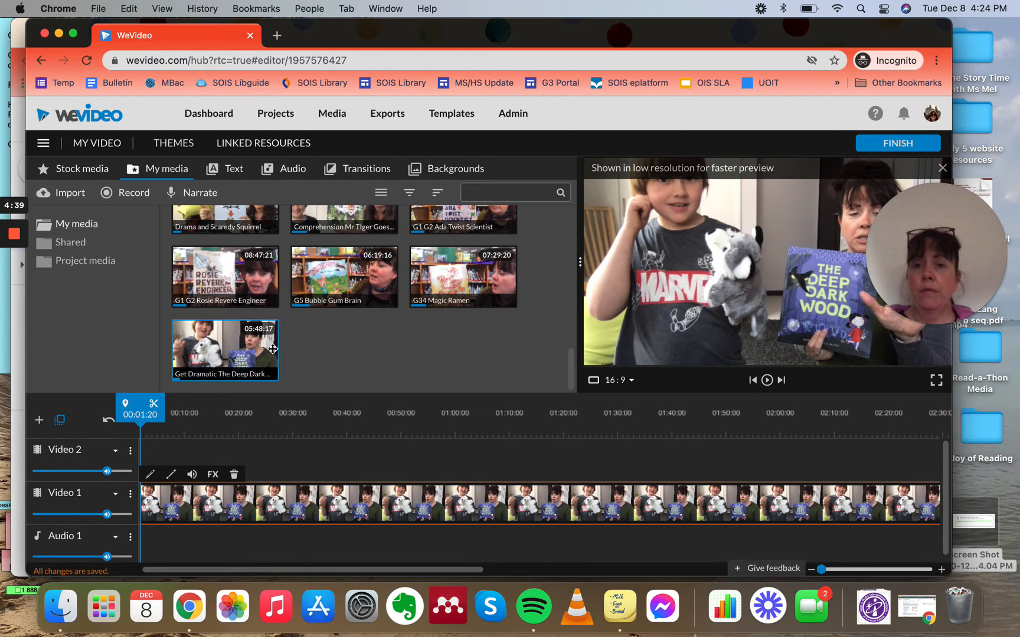
scroll(269, 503, "right", 10)
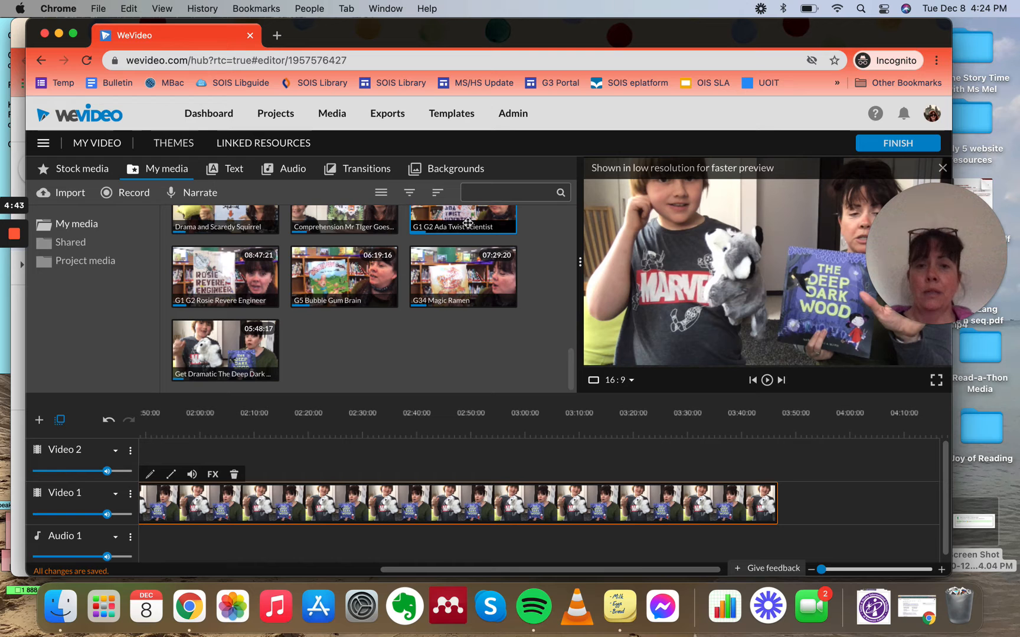
left_click_drag(468, 223, 802, 451)
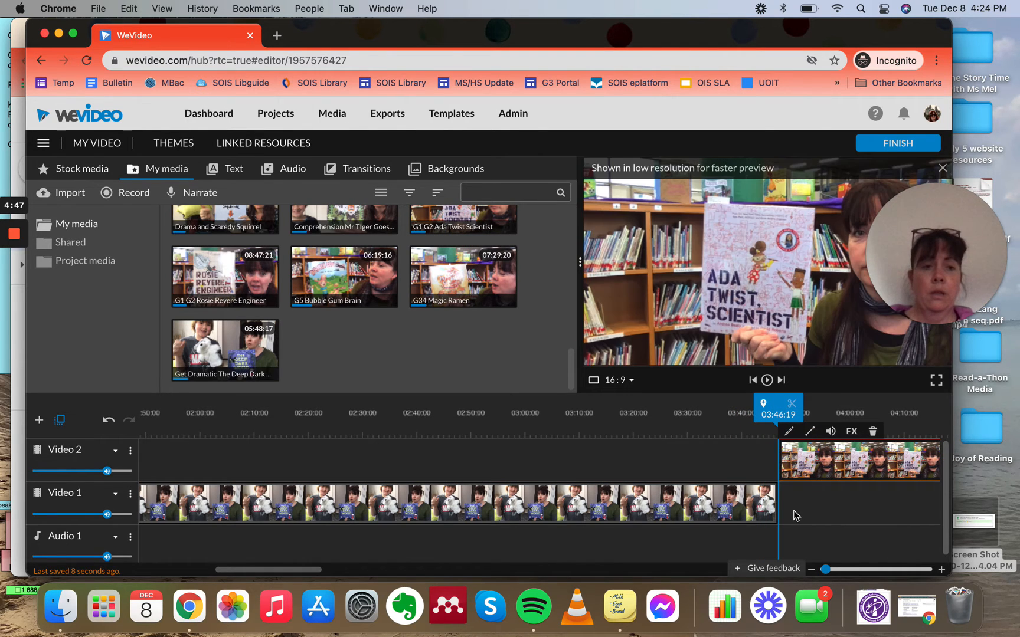
scroll(792, 514, "right", 5)
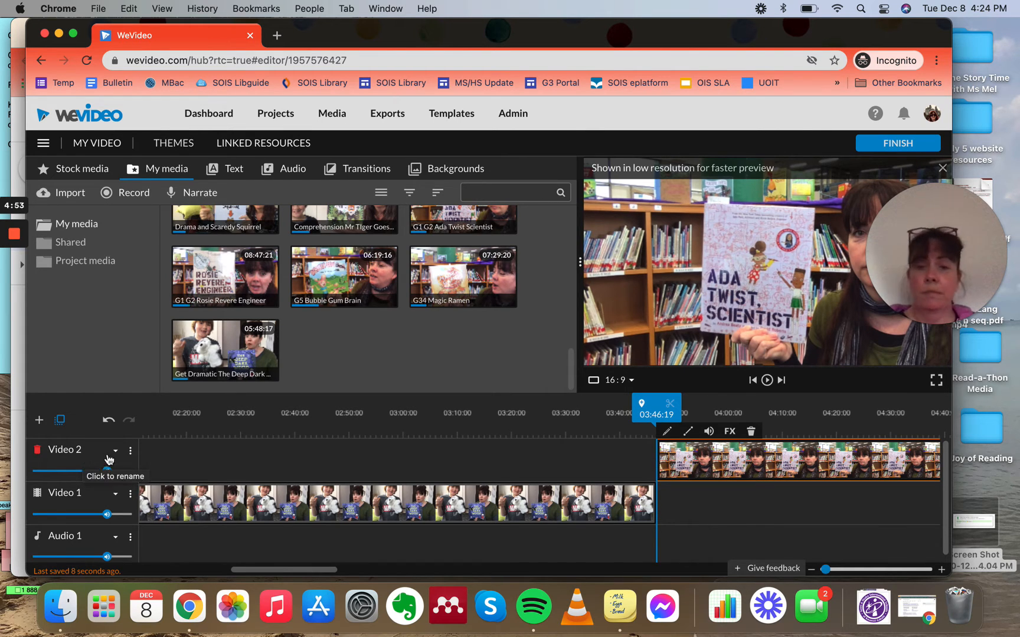
left_click_drag(699, 469, 700, 515)
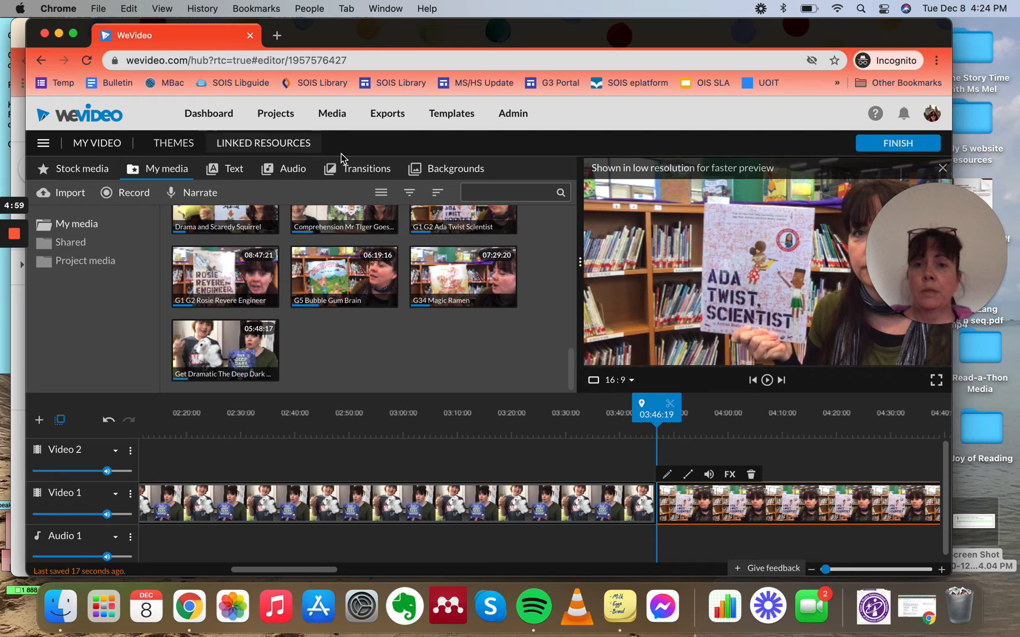
Step: Add a Cross fade transition between the two clips, then delete it
left_click(365, 169)
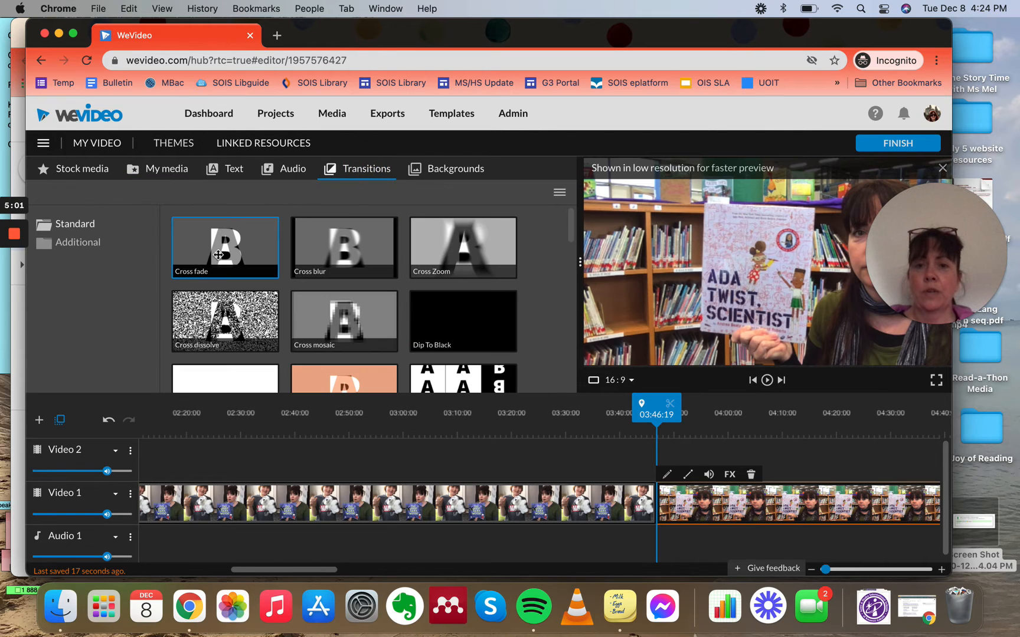
left_click_drag(225, 248, 715, 500)
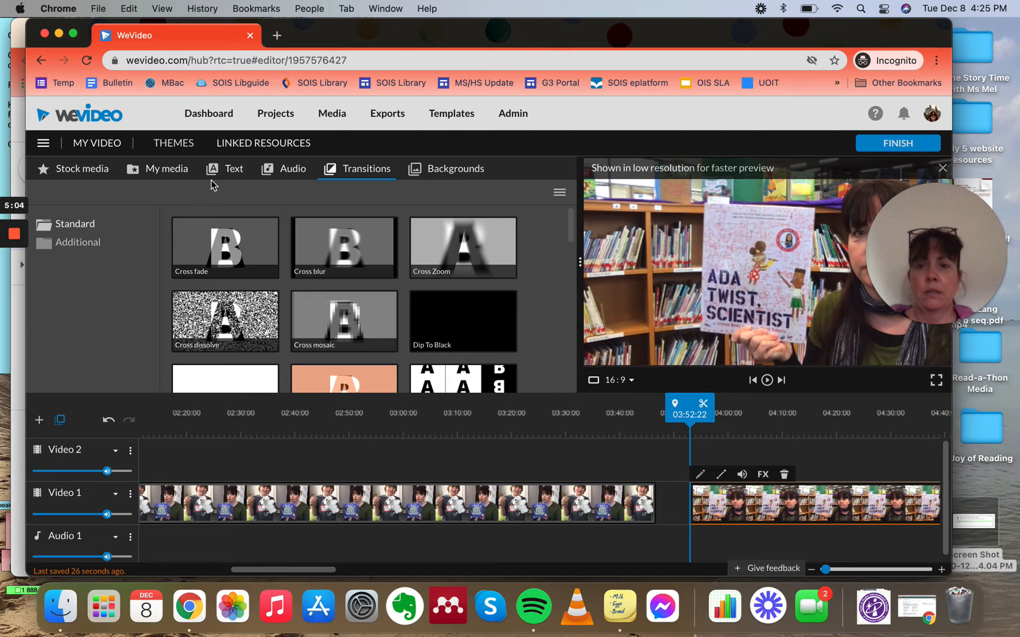
left_click(360, 174)
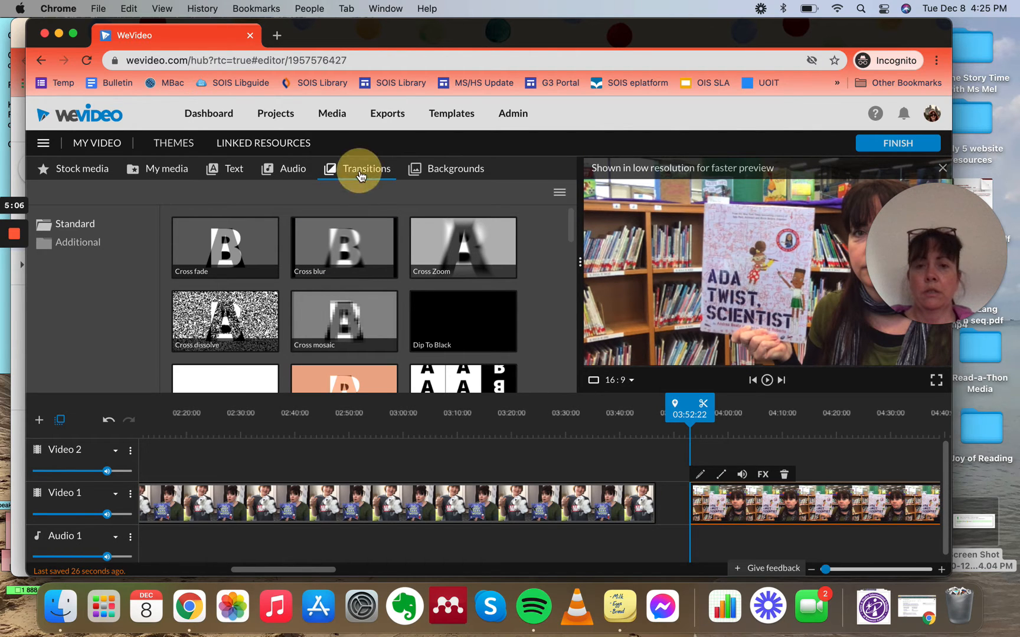
mouse_move(195, 250)
left_mouse_down()
mouse_move(673, 499)
mouse_move(732, 505)
mouse_move(683, 506)
mouse_move(704, 509)
left_mouse_up()
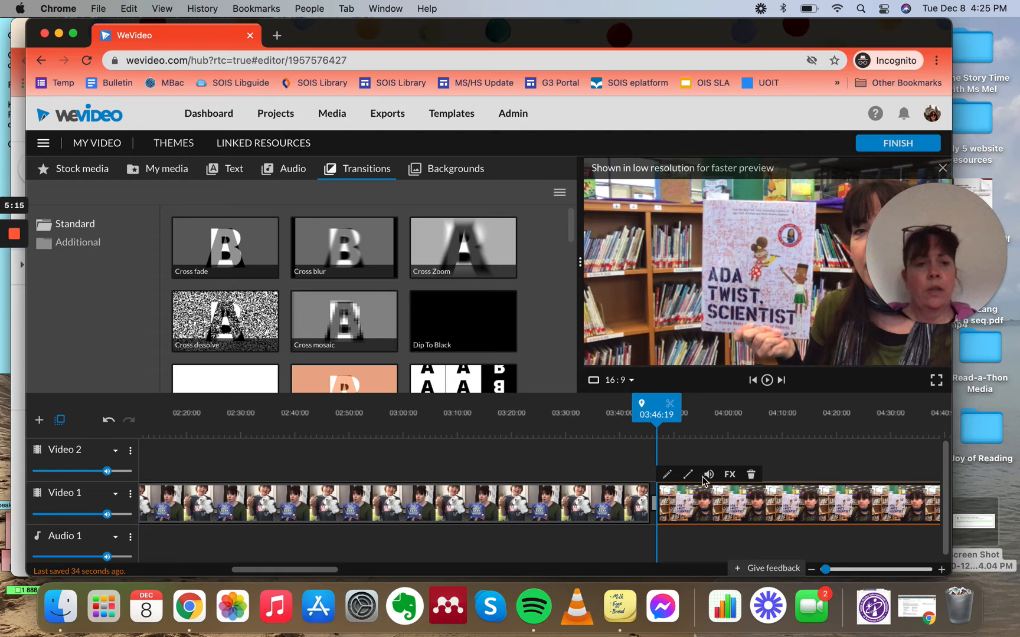
left_click(655, 504)
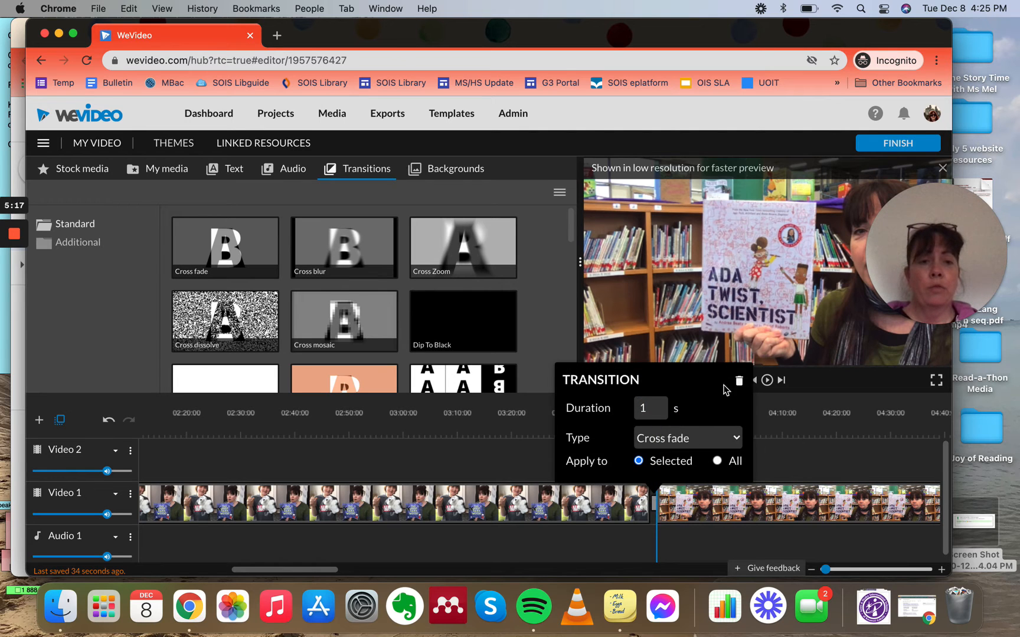
left_click(738, 382)
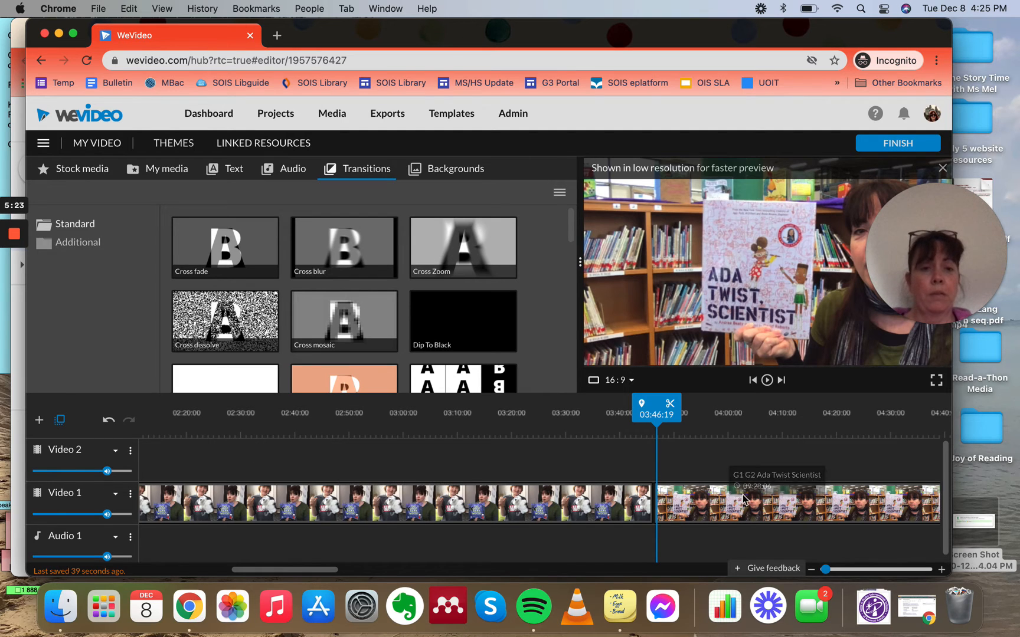
Step: Shorten the G1 G2 Ada Twist Scientist clip by trimming its end
scroll(746, 498, "right", 10)
scroll(746, 497, "right", 20)
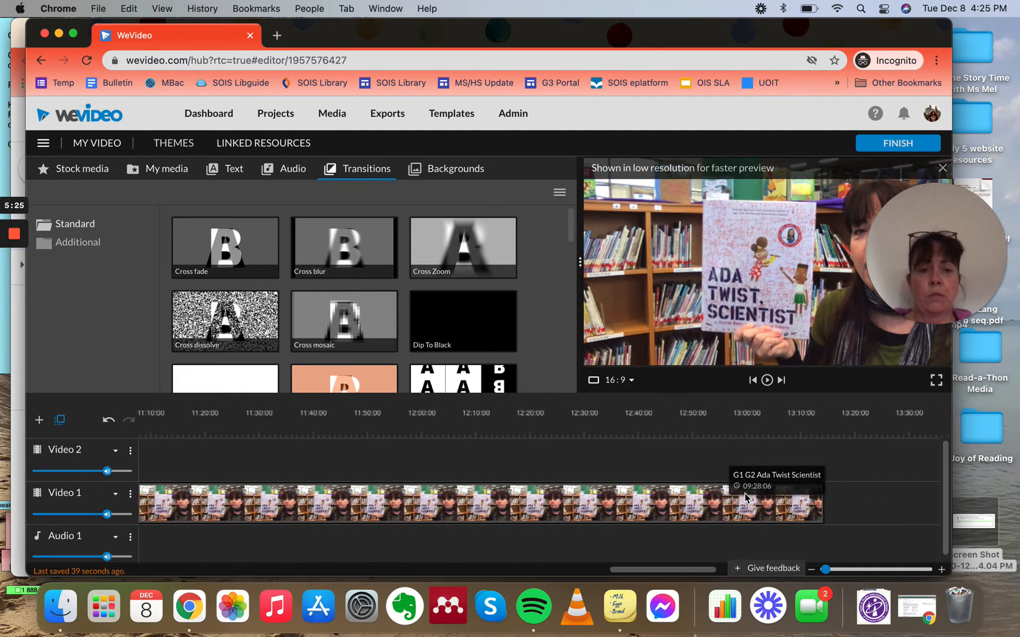
left_click(741, 508)
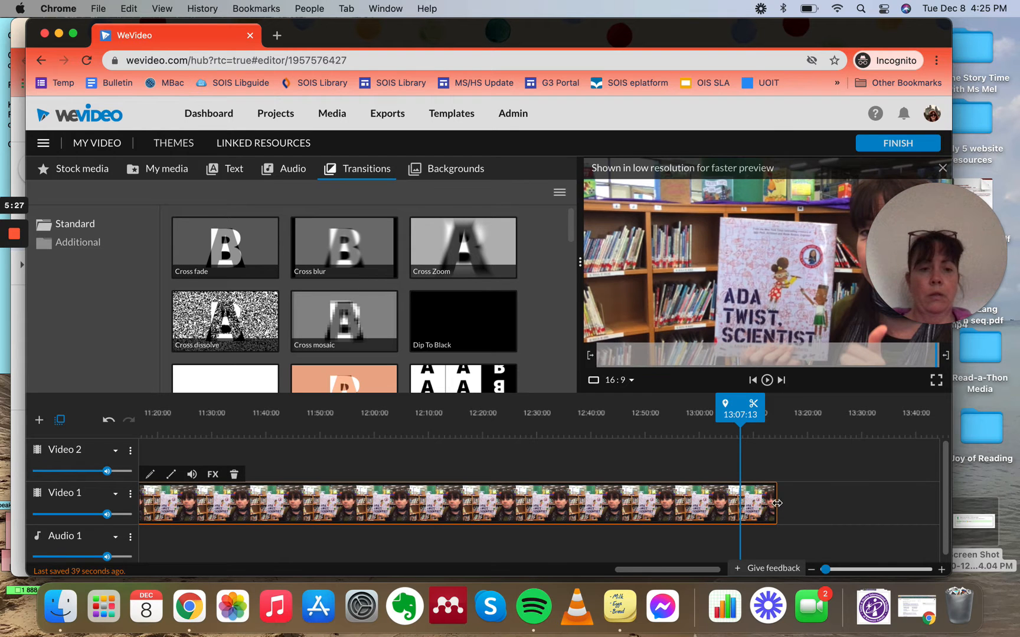
left_click_drag(776, 503, 198, 499)
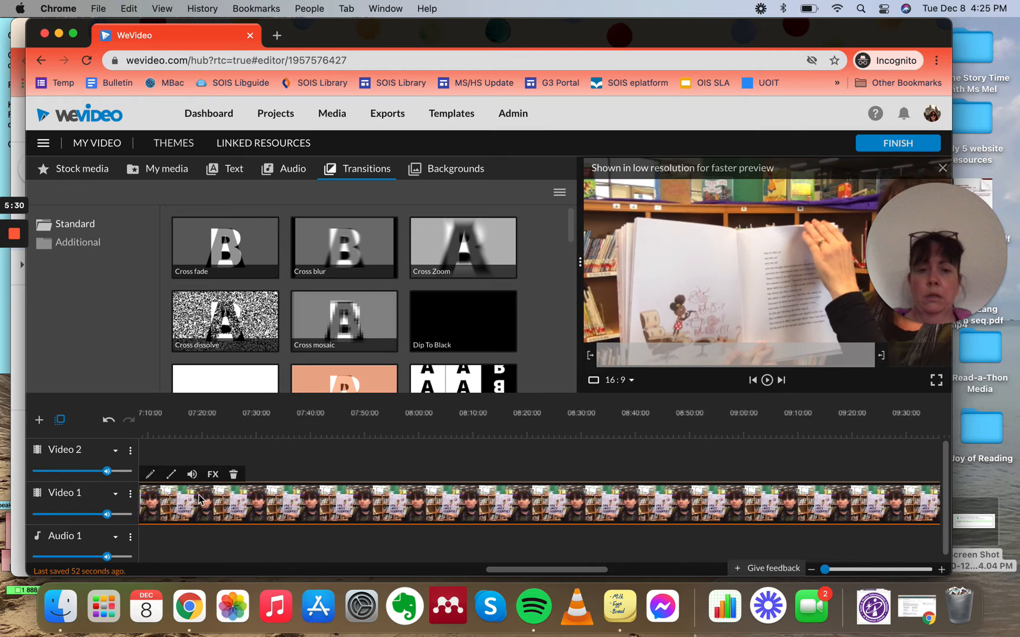
scroll(199, 499, "right", 10)
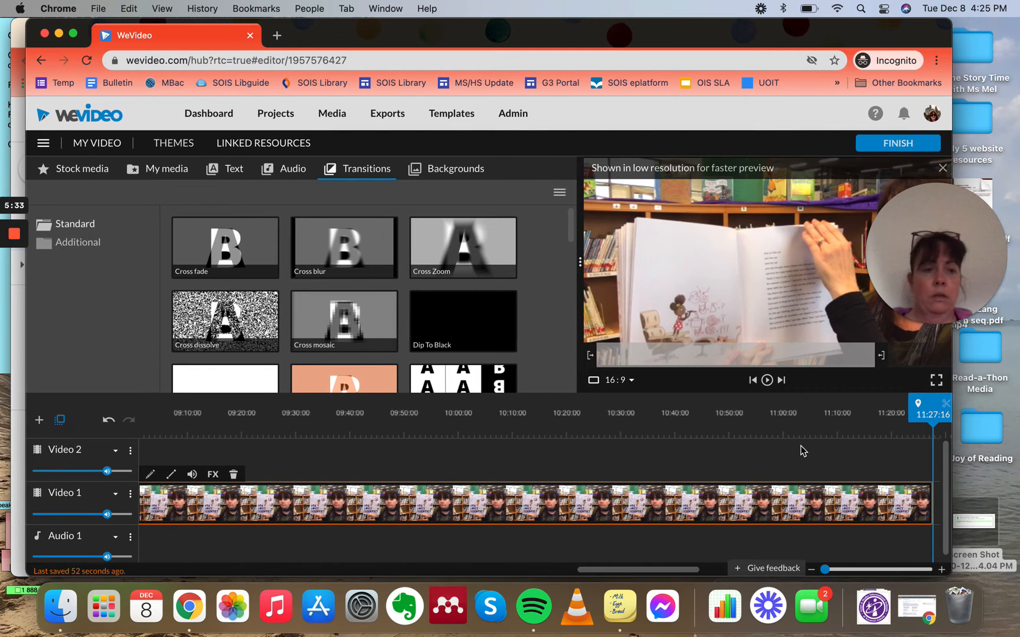
Step: Keep trimming the end of the G1 G2 Ada Twist Scientist clip until it ends at about 04:36 on the timeline
left_click_drag(924, 409, 121, 482)
scroll(601, 479, "right", 8)
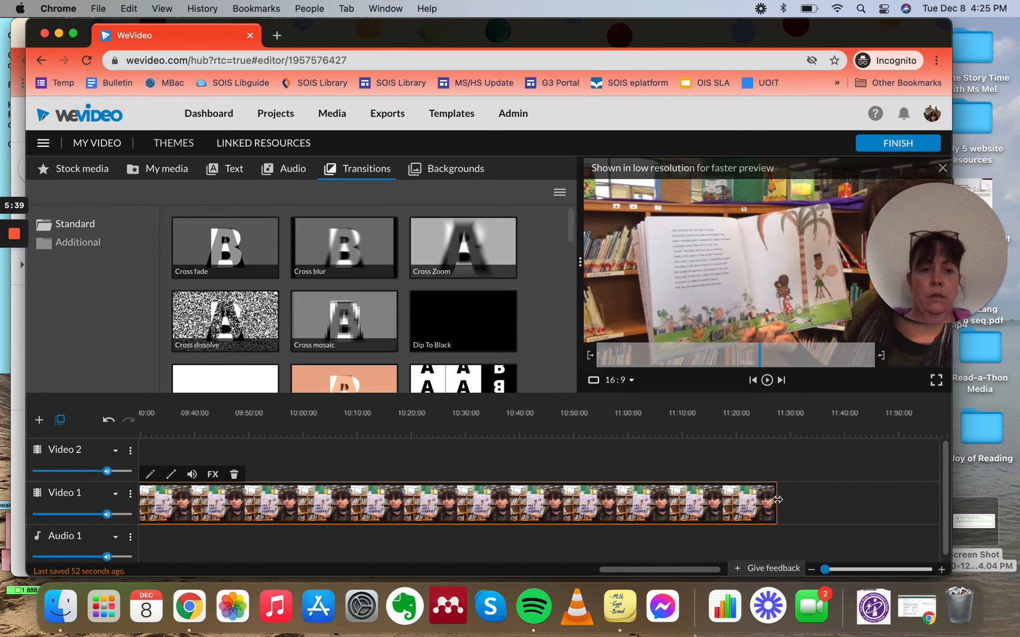
left_click_drag(776, 500, 157, 511)
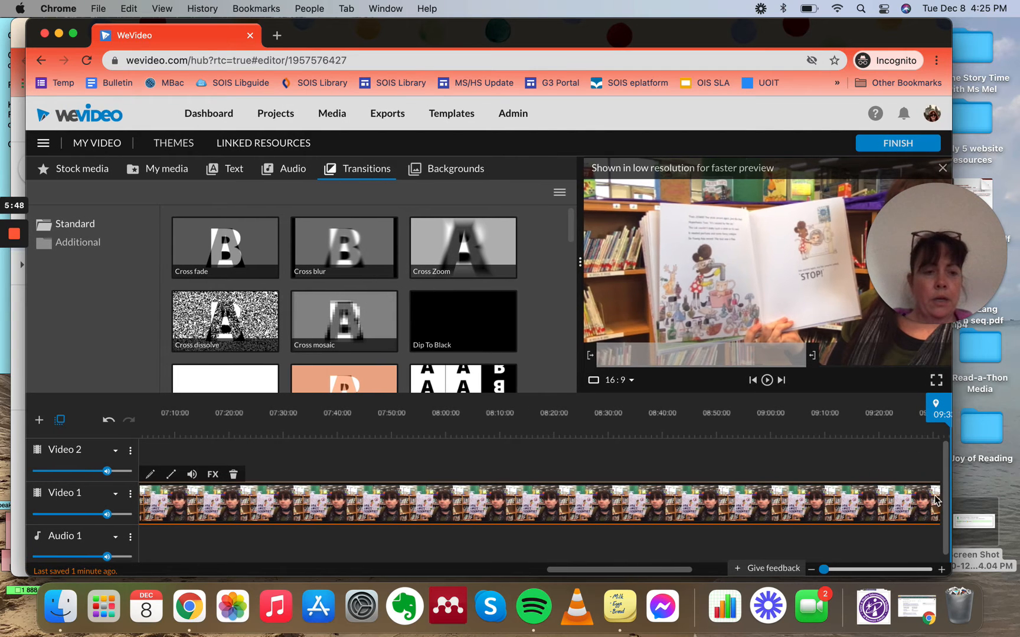
left_click_drag(934, 498, 828, 502)
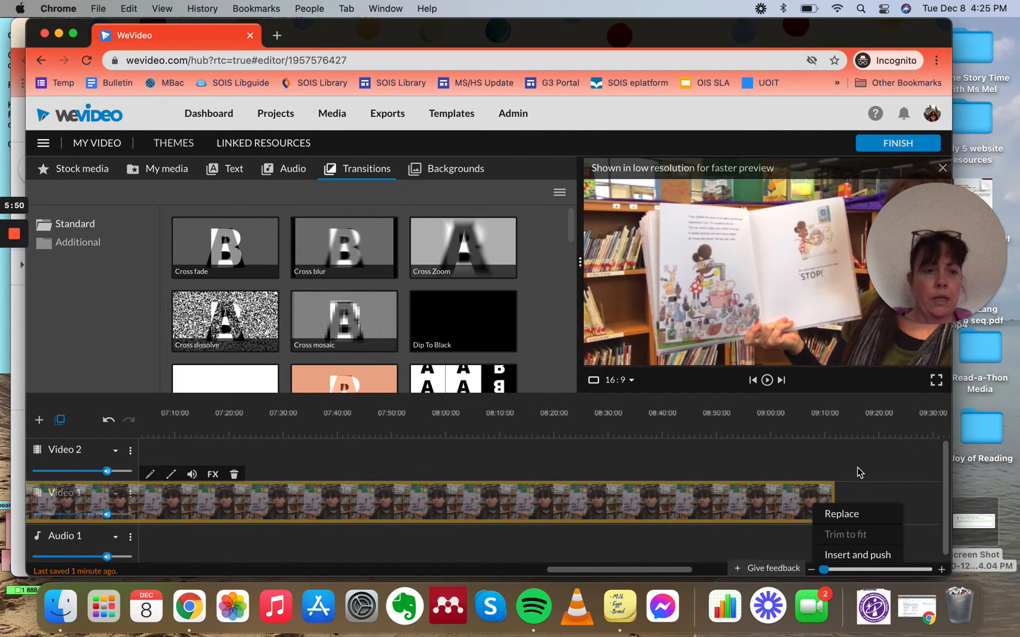
left_click(795, 510)
scroll(876, 500, "right", 3)
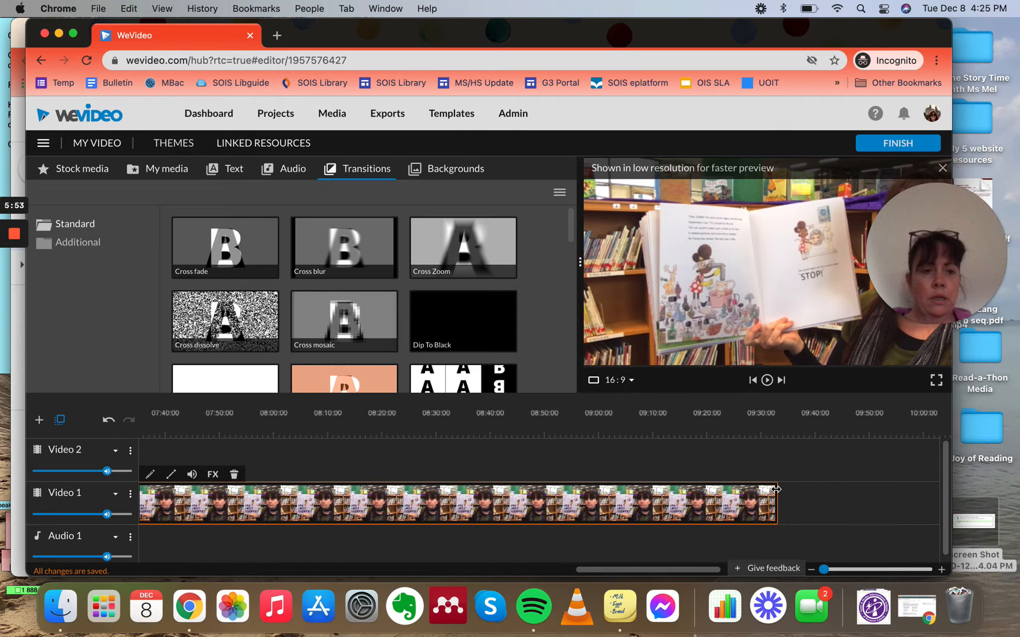
left_click_drag(776, 489, 177, 508)
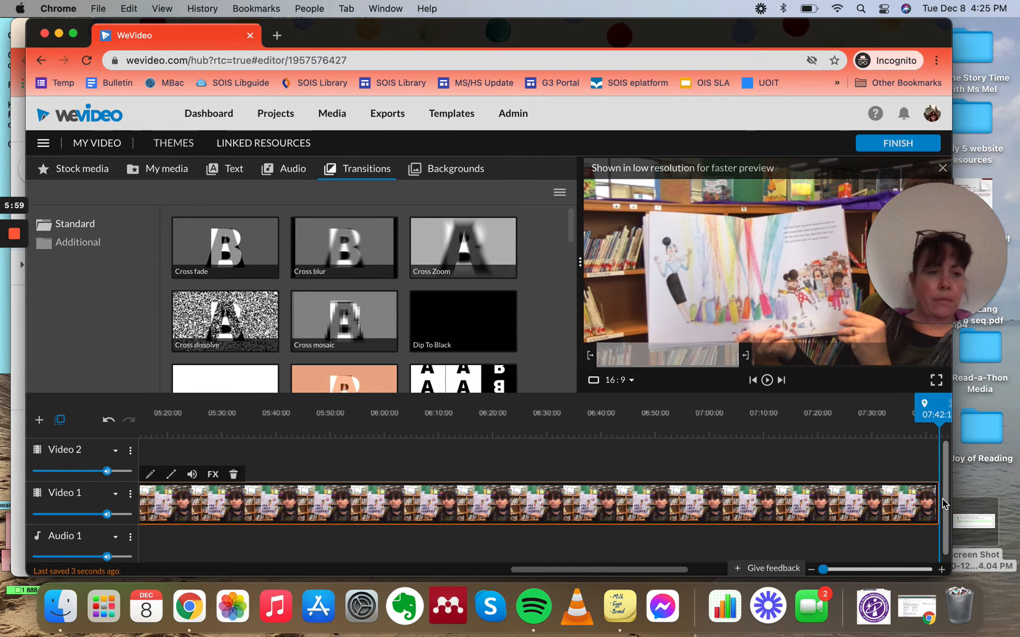
left_click_drag(938, 502, 187, 502)
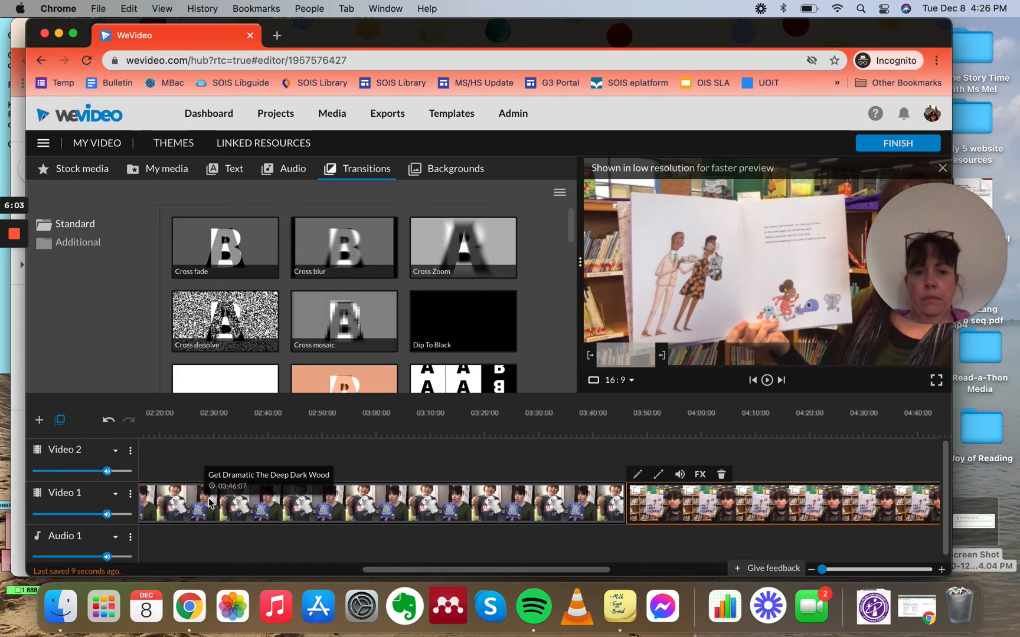
scroll(208, 503, "right", 4)
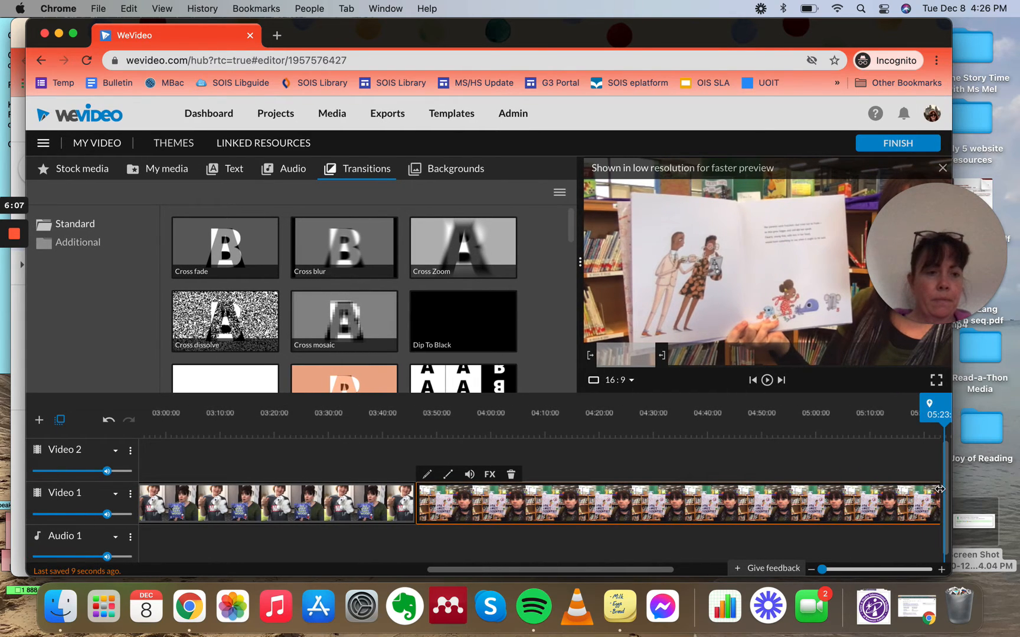
left_click_drag(939, 488, 696, 492)
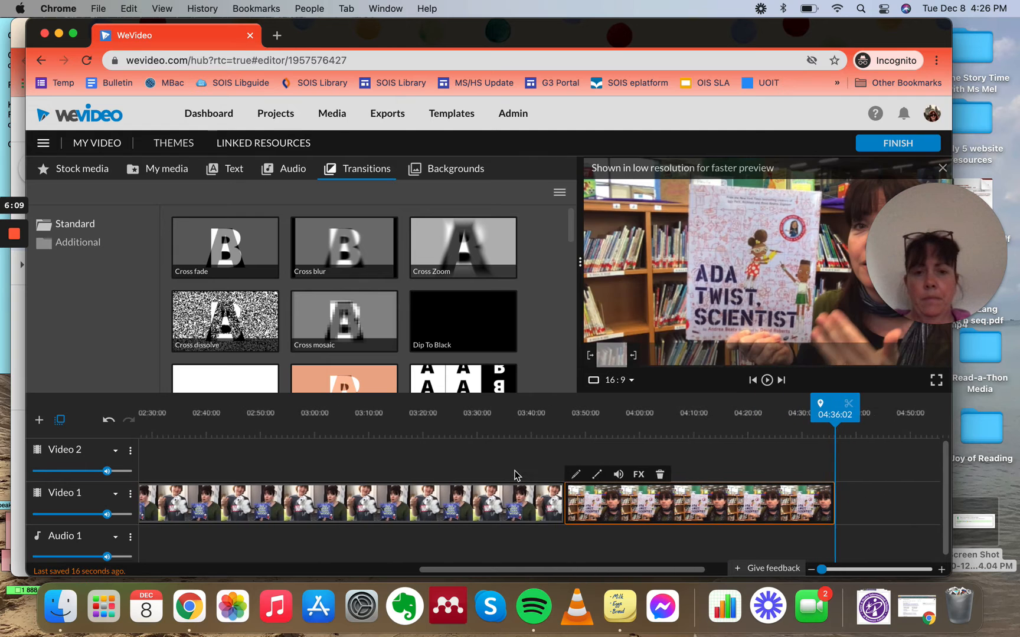
Step: Trim the Get Dramatic The Deep Dark Wood clip's end to about 00:51 and move the Ada Twist Scientist clip onto Video 2 just after it
left_click(534, 492)
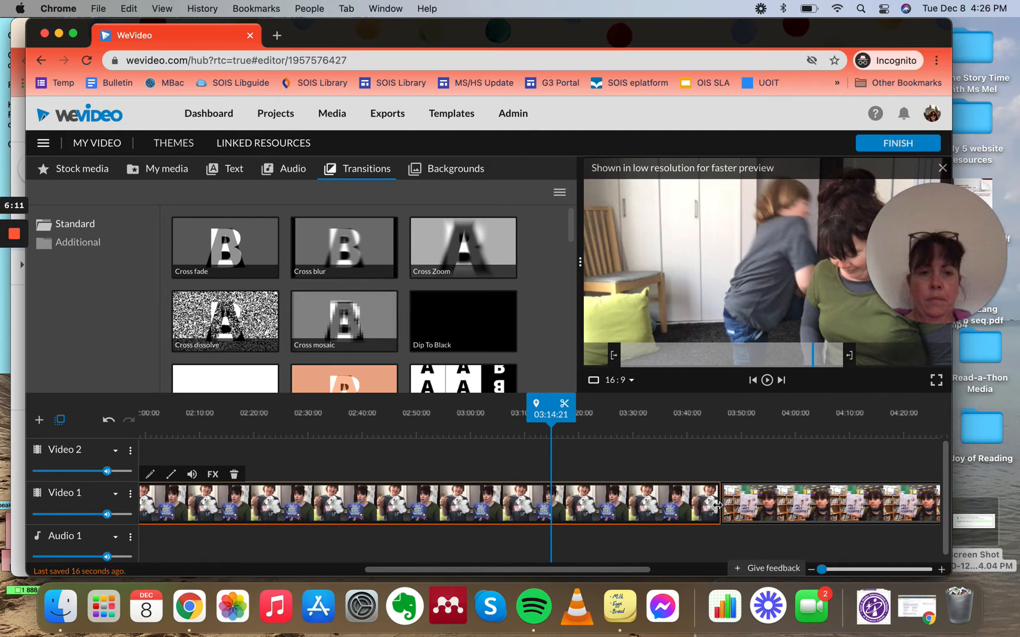
left_click_drag(717, 505, 288, 505)
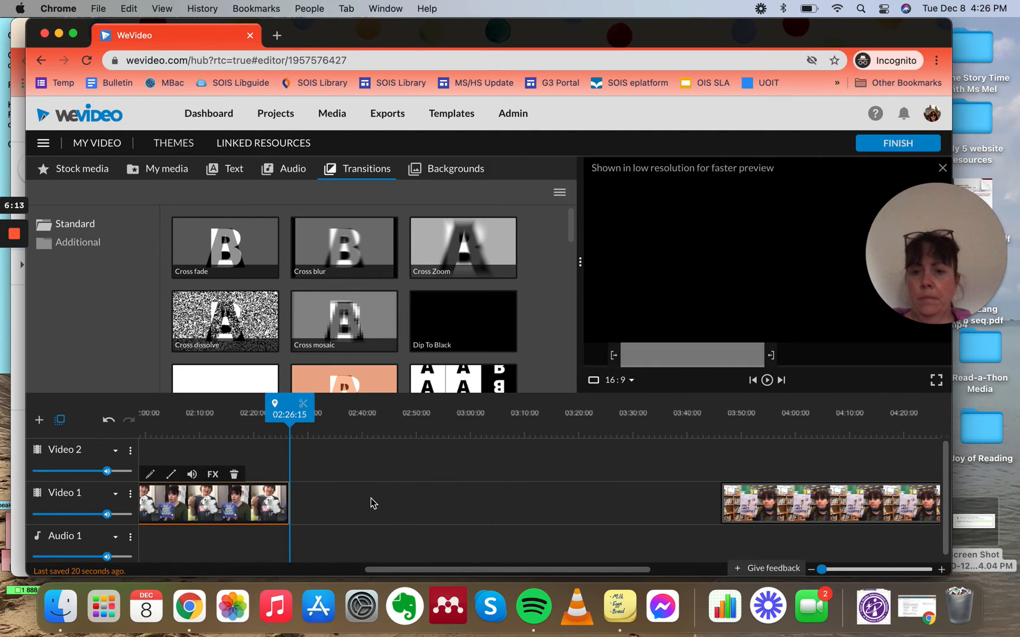
left_click_drag(900, 516, 446, 471)
scroll(341, 535, "left", 5)
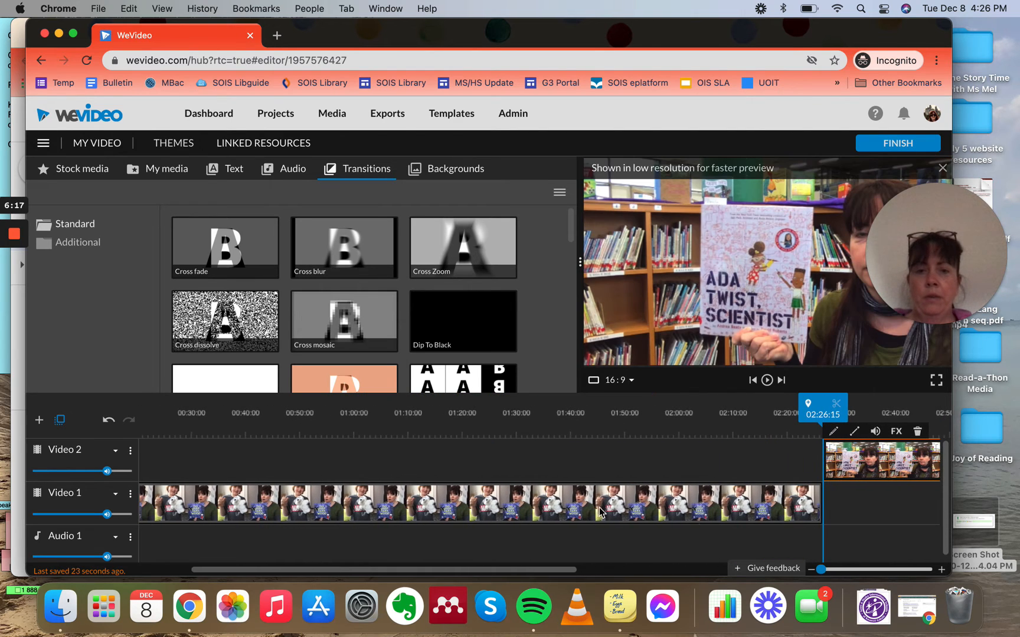
left_click(795, 508)
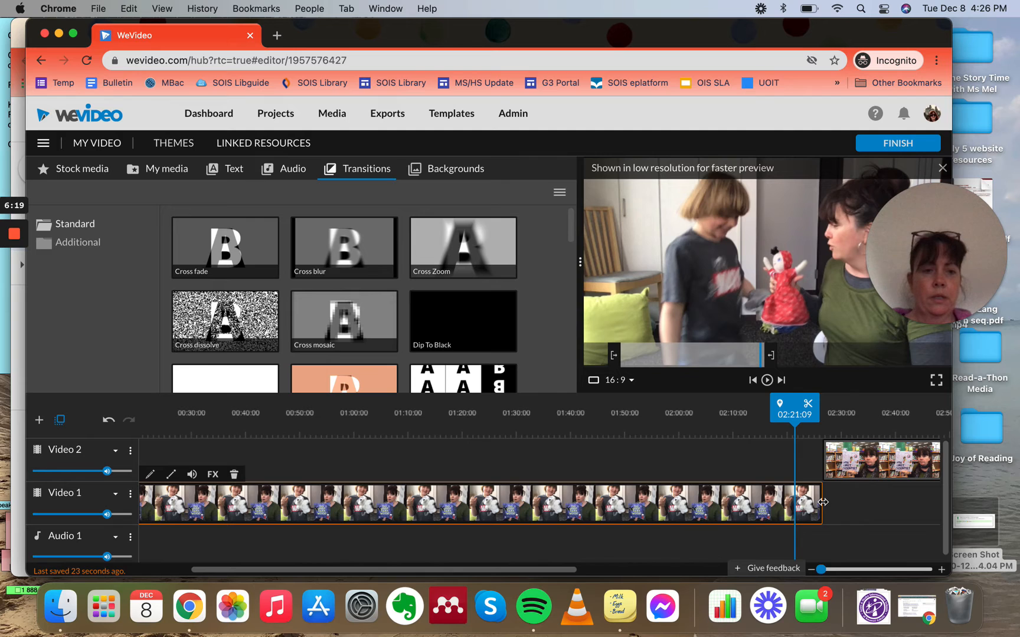
left_click_drag(822, 502, 307, 489)
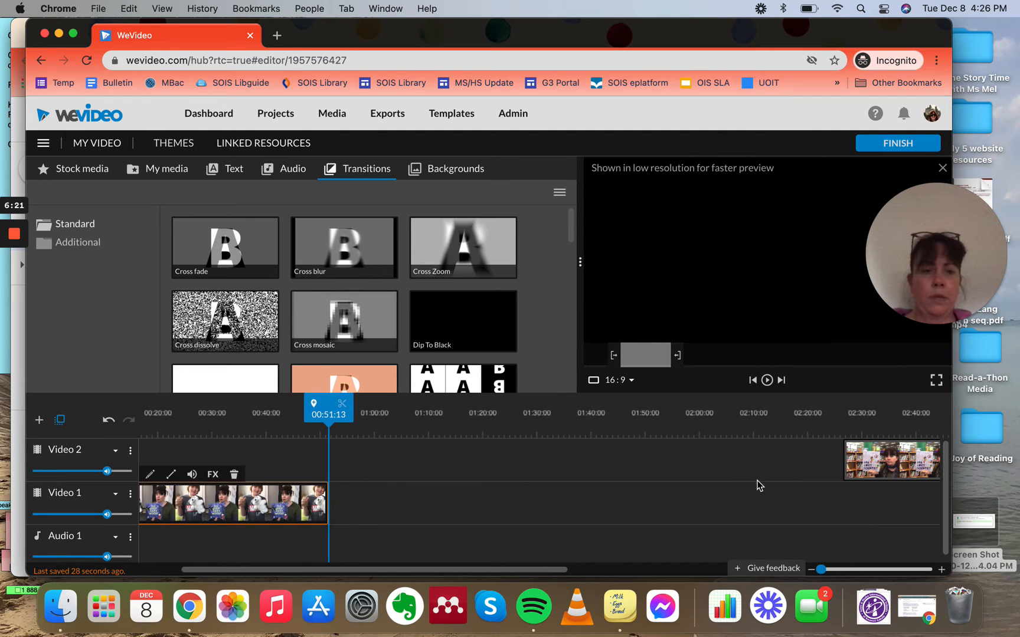
left_click_drag(862, 462, 353, 458)
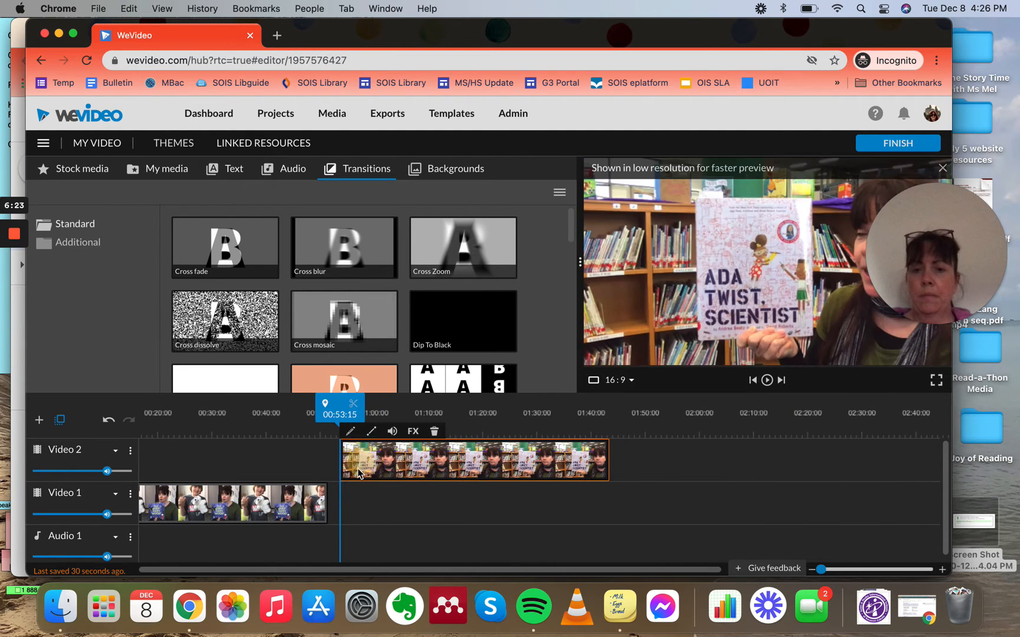
Step: Browse the text titles and add the Roller - Title to the start of Video 2
left_click(226, 171)
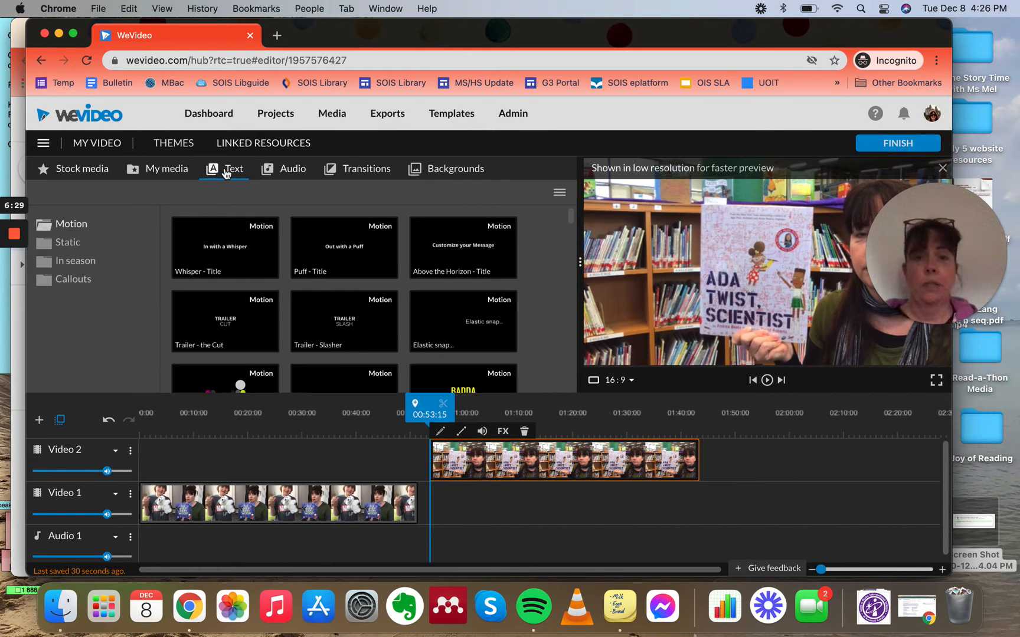
scroll(328, 332, "down", 3)
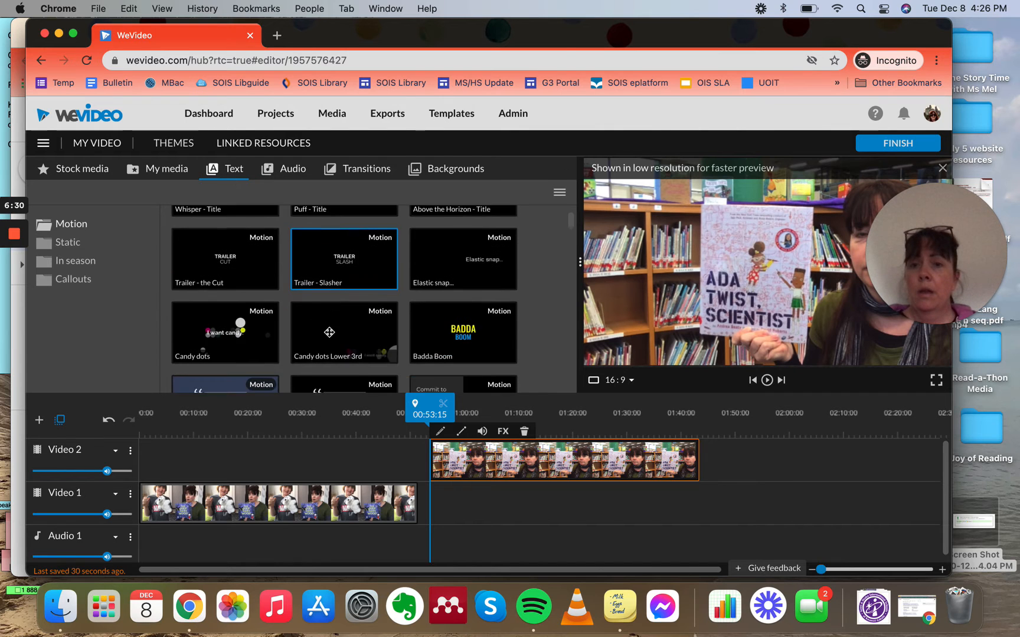
scroll(329, 332, "down", 10)
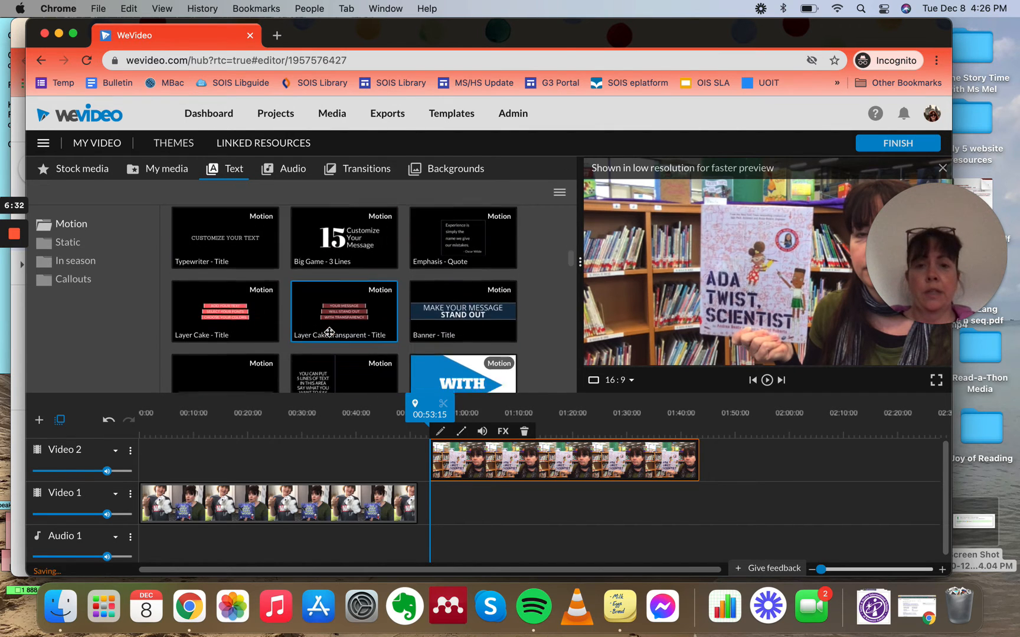
scroll(330, 332, "down", 8)
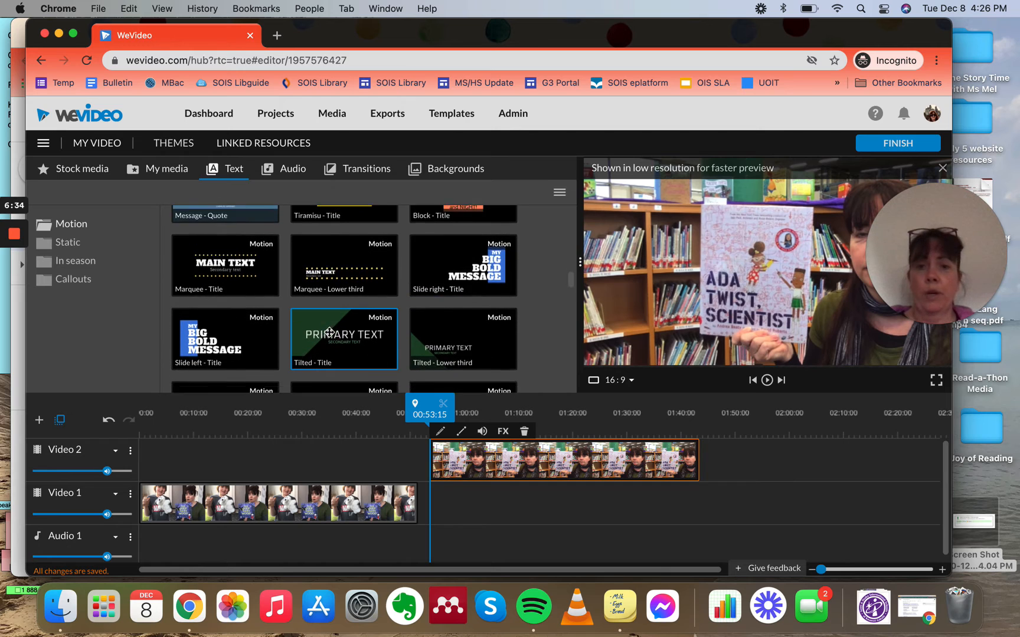
scroll(330, 332, "down", 10)
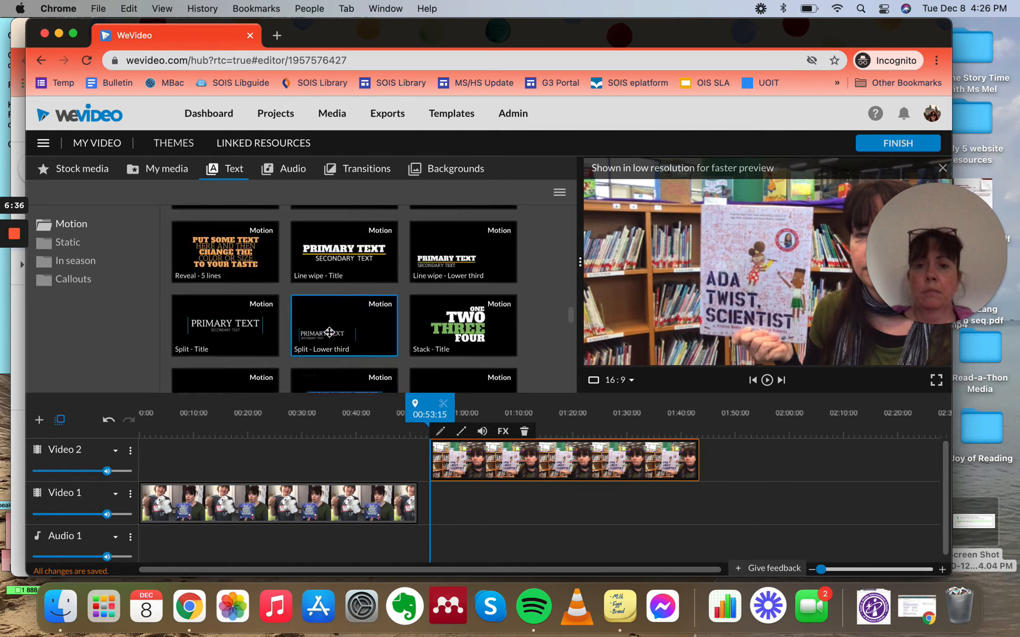
scroll(330, 332, "down", 8)
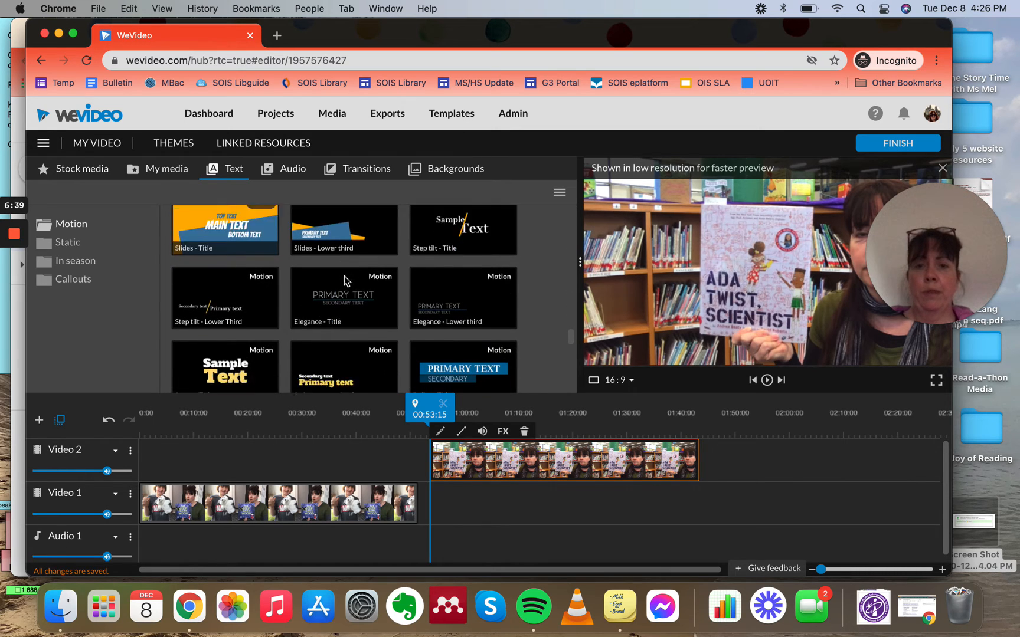
left_click(475, 336)
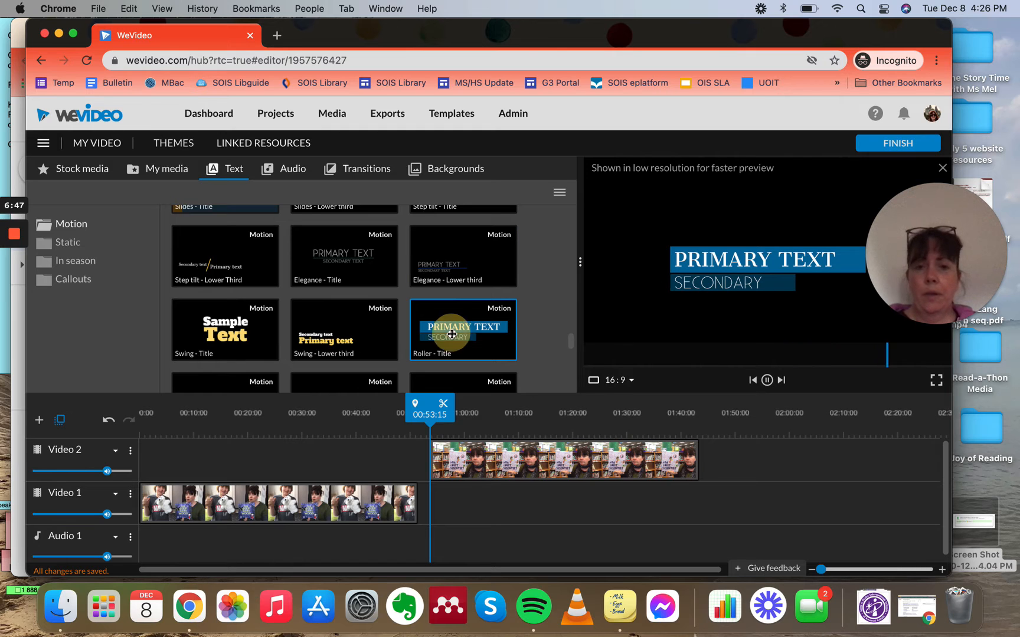
left_click_drag(451, 335, 157, 446)
left_click_drag(154, 449, 153, 451)
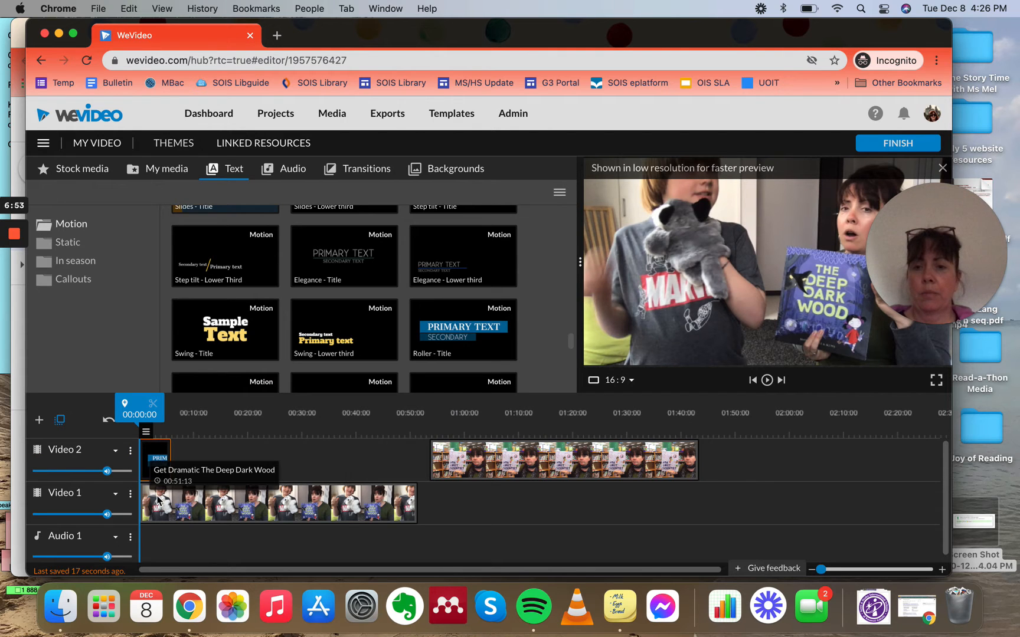
Step: Move the Roller title to the start of Video 1, shifting the Get Dramatic and Ada Twist clips right after it
left_click_drag(154, 495, 191, 494)
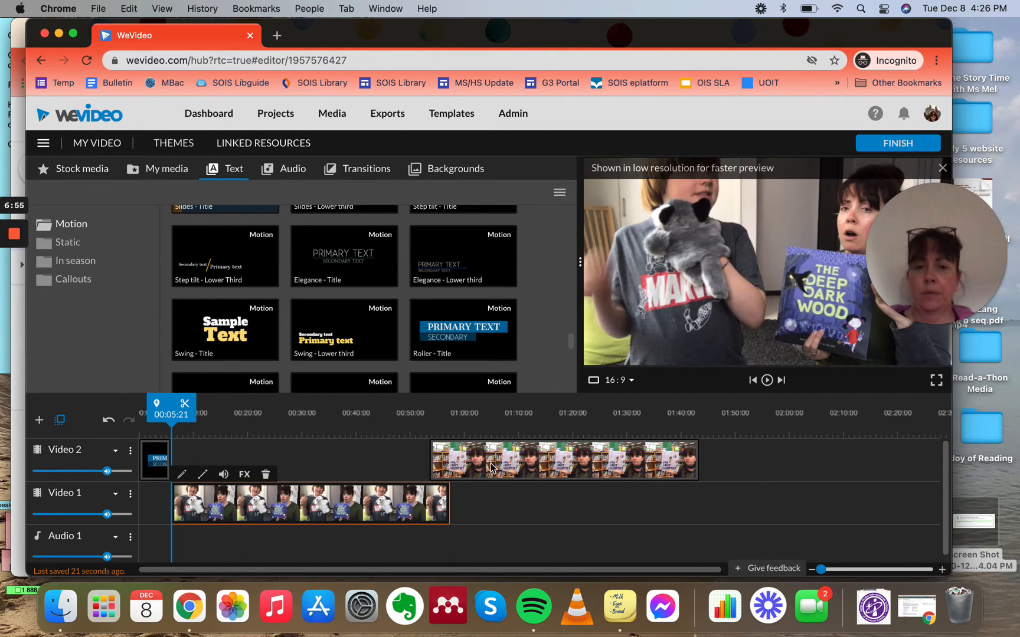
left_click_drag(494, 466, 542, 466)
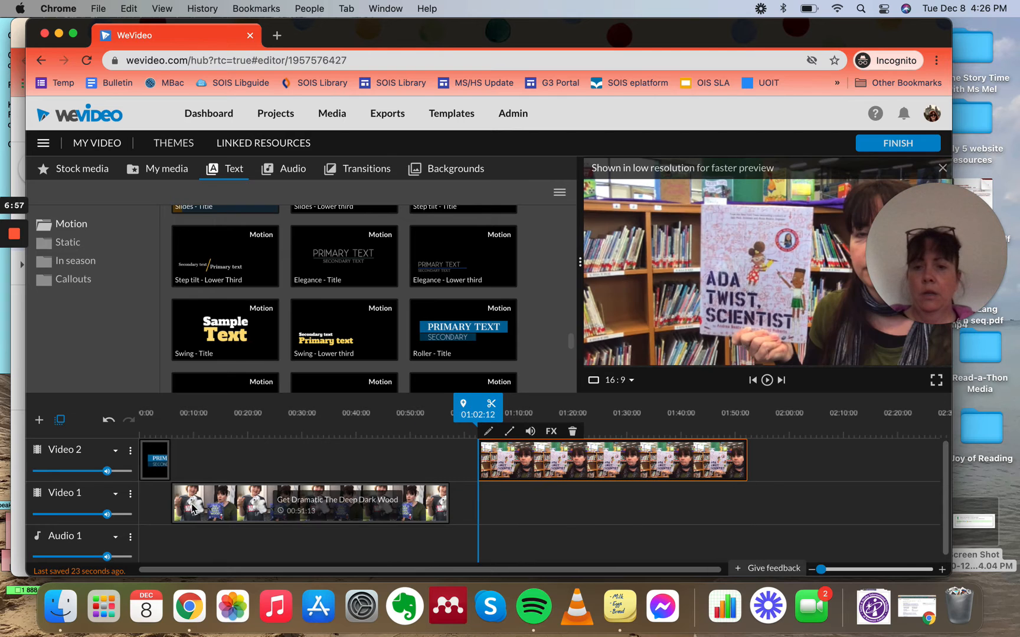
left_click_drag(160, 470, 151, 496)
left_click_drag(211, 505, 221, 510)
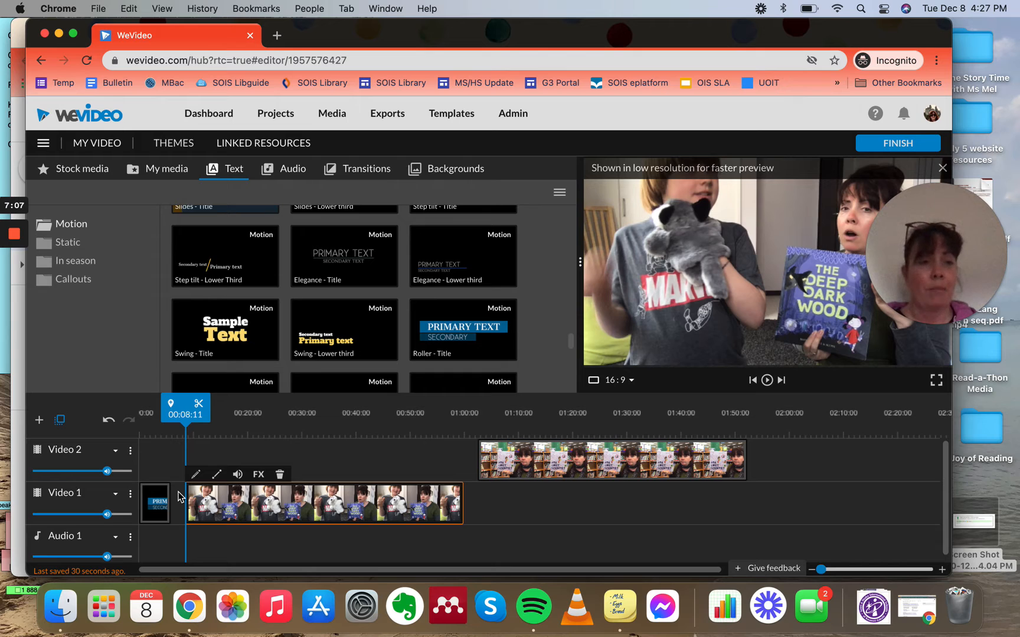
Step: Open the title for editing and enter Grade 8 as primary text and By followed by the teacher's name as secondary text
left_click(157, 504)
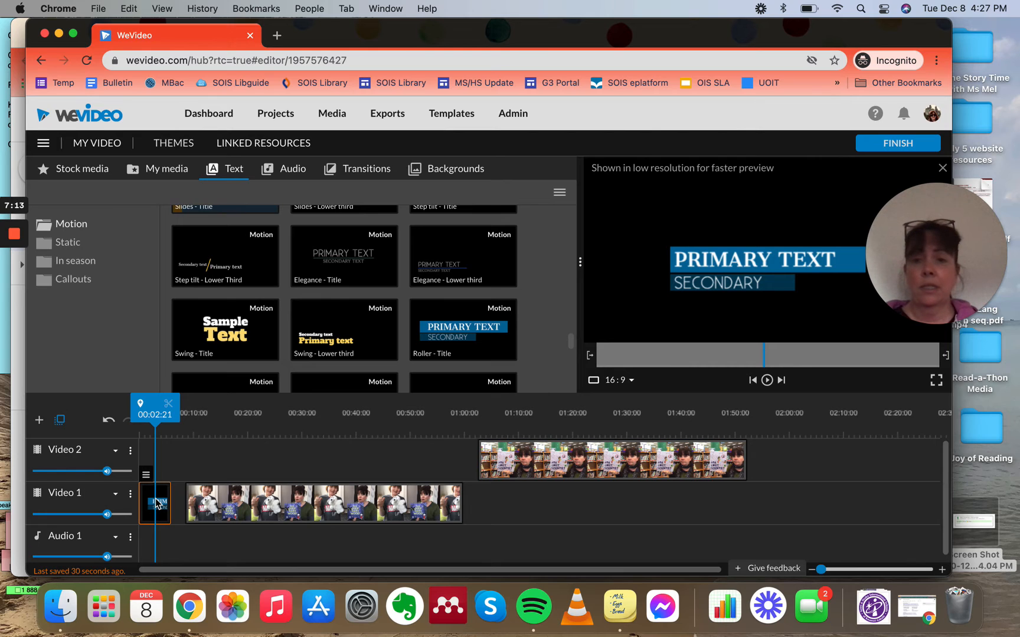
double_click(157, 503)
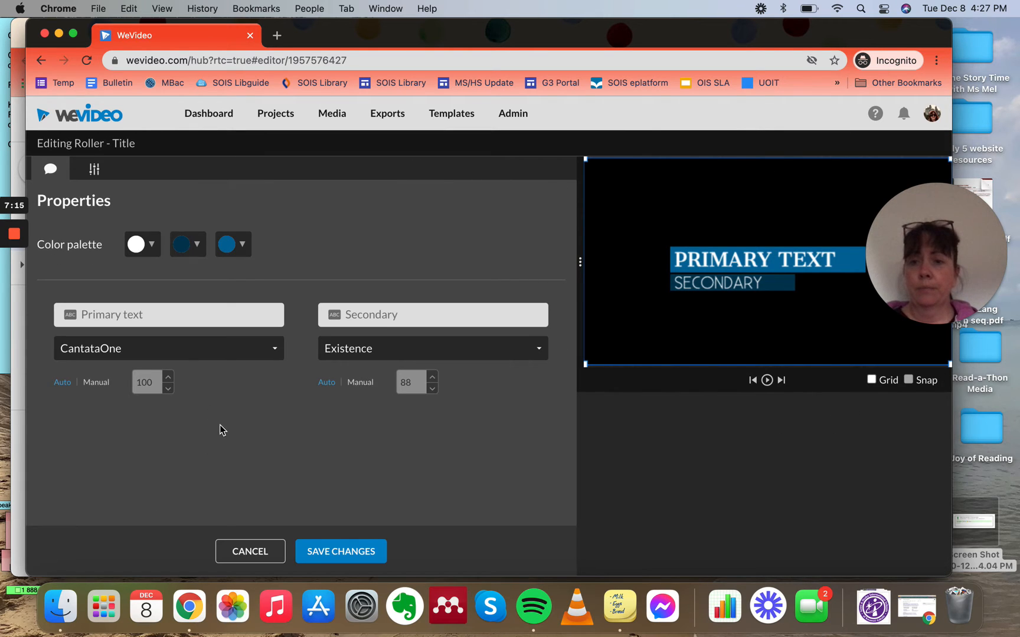
left_click(137, 311)
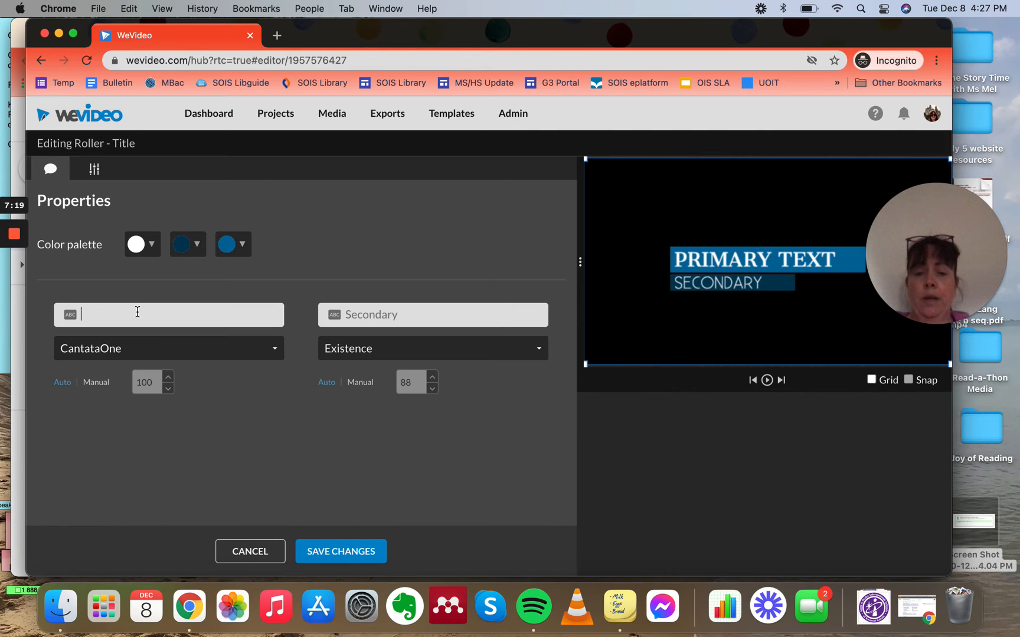
type("Grade 8")
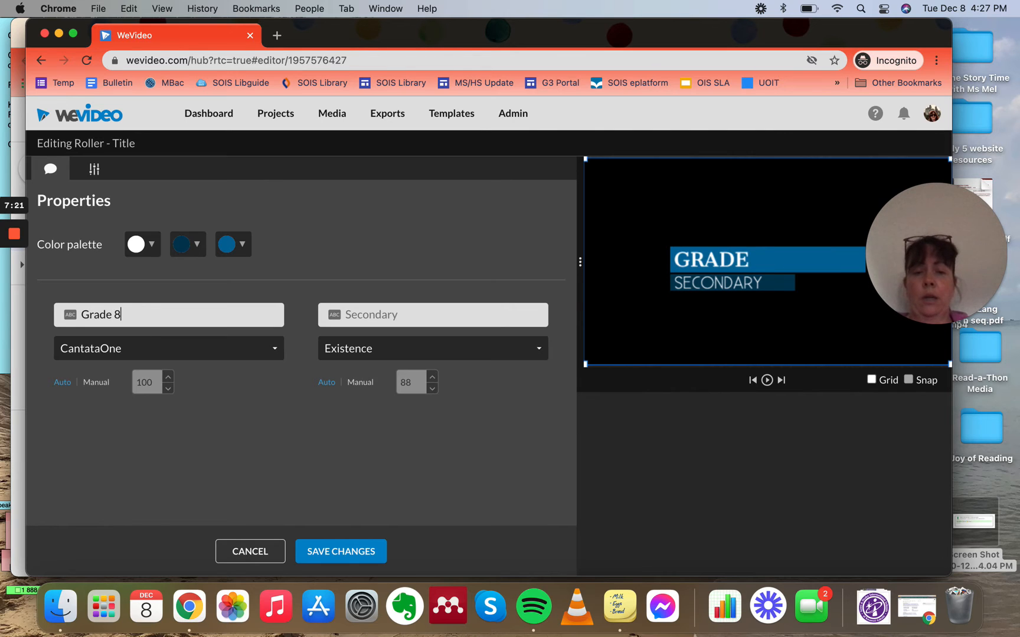
left_click(354, 308)
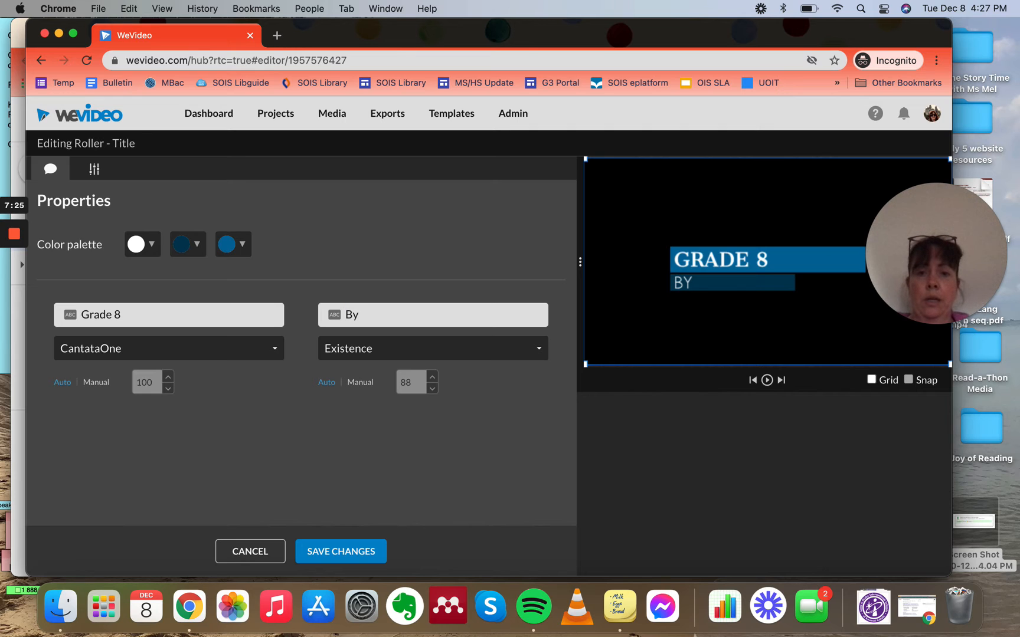
type("By Ms. Mel")
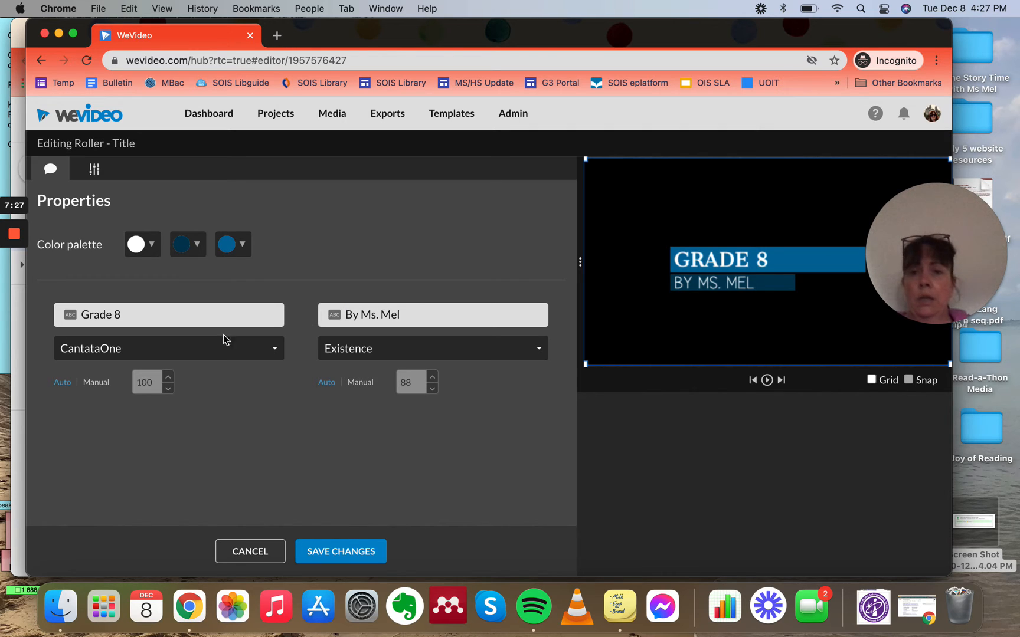
Step: Change the primary text font of the title to 3Dumb
left_click(182, 358)
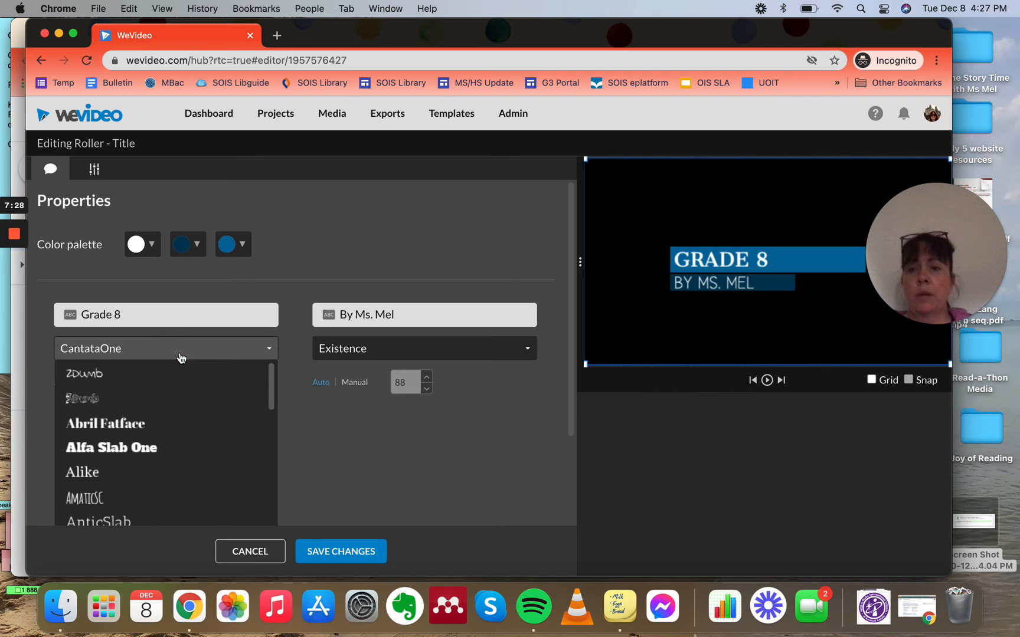
left_click(292, 366)
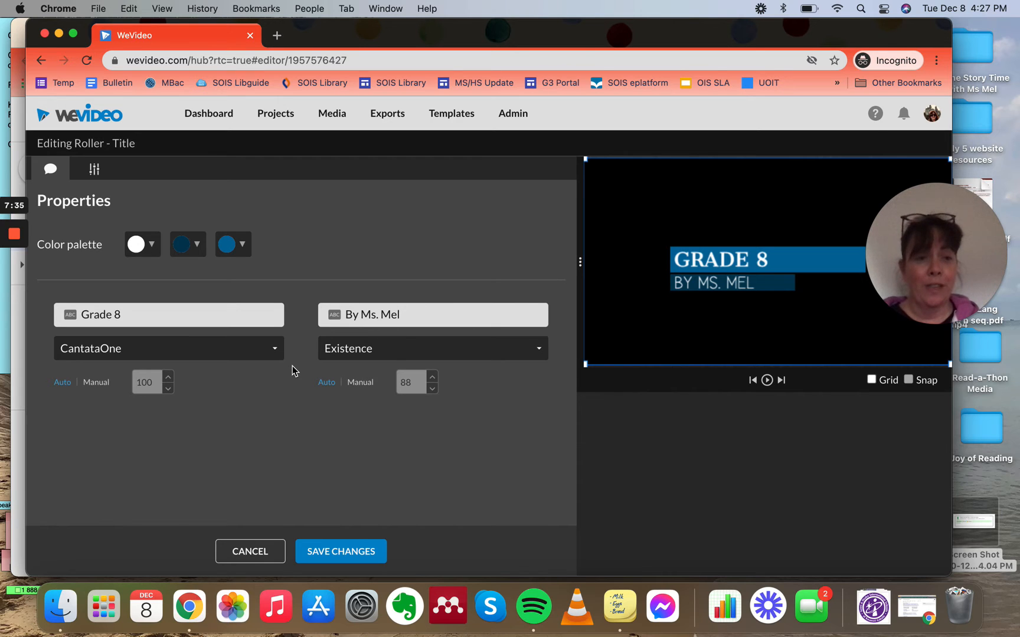
left_click(251, 348)
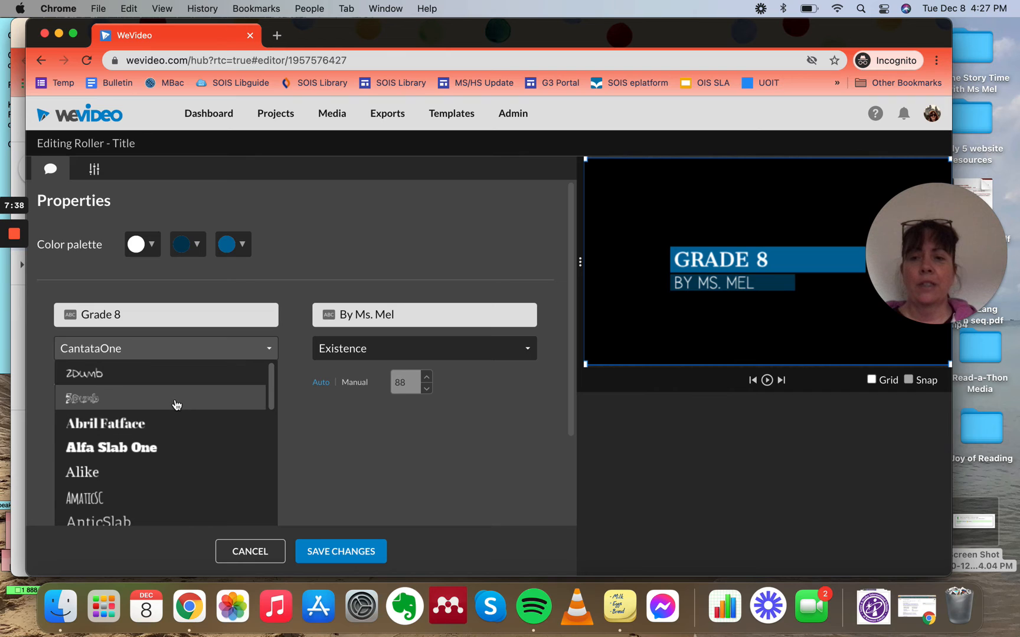
left_click(175, 405)
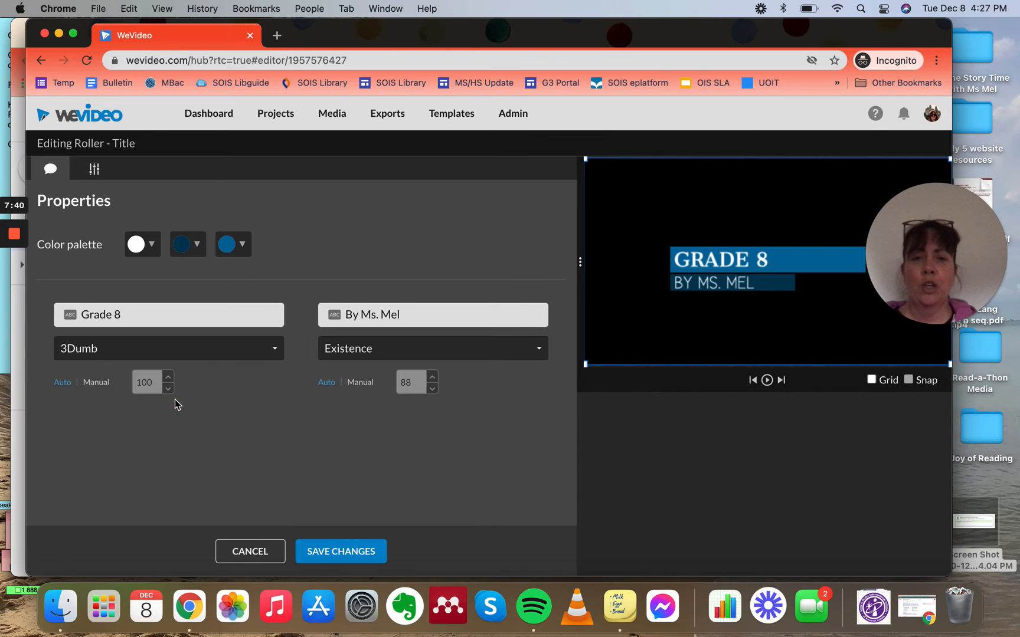
Step: Set the title's primary text font to GreatVibes
left_click(170, 348)
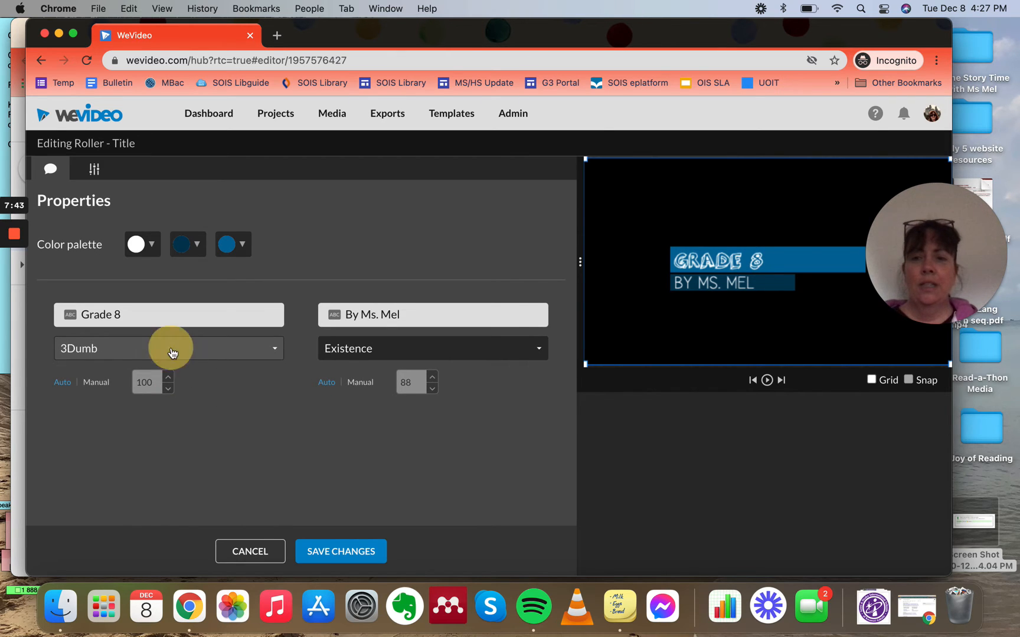
scroll(172, 464, "down", 3)
scroll(172, 460, "down", 6)
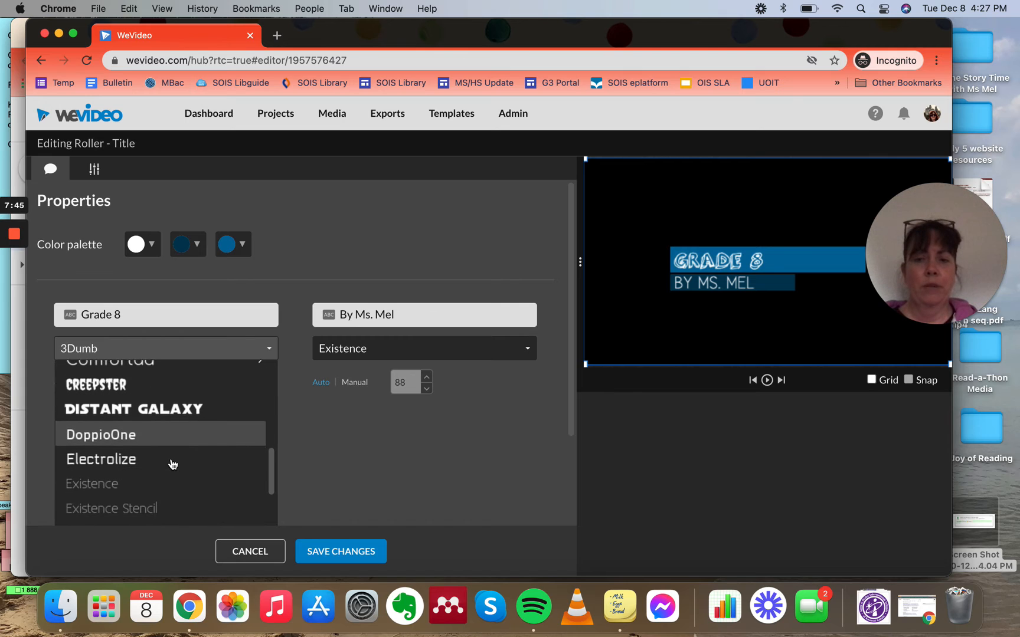
scroll(162, 489, "down", 5)
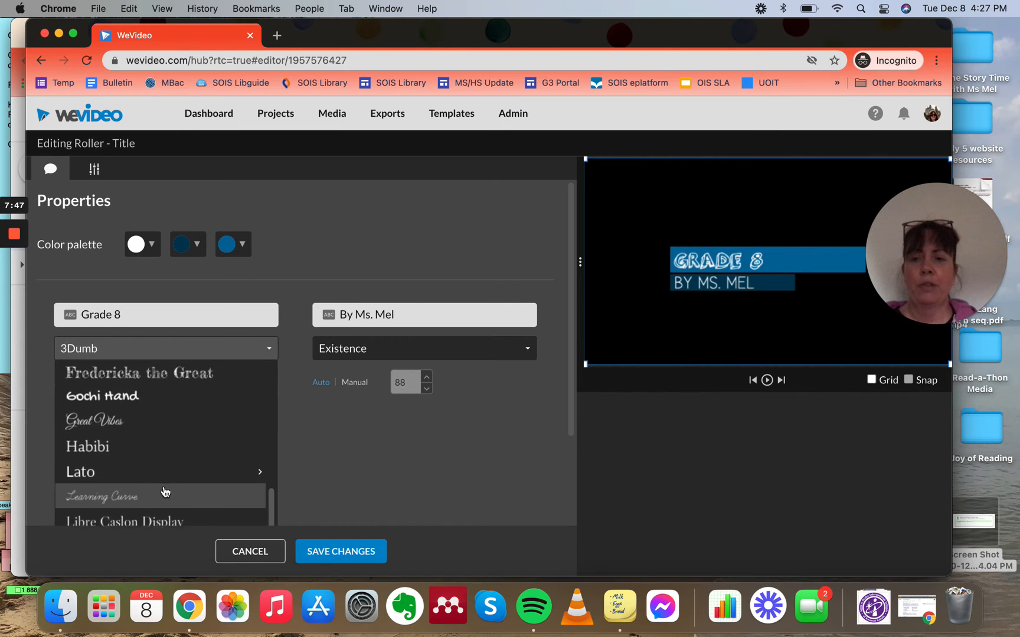
left_click(139, 436)
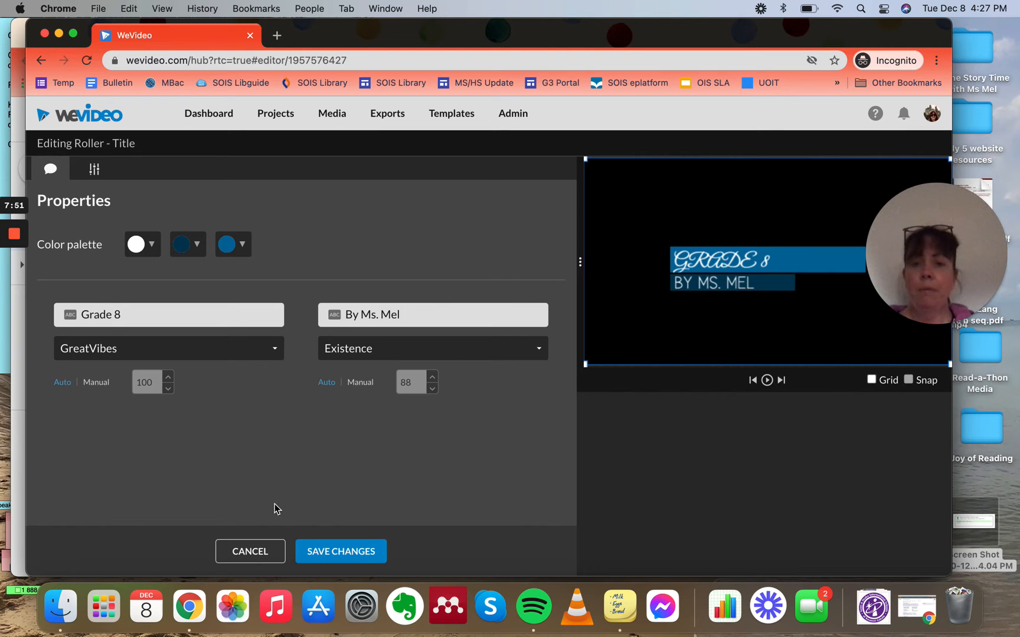
Step: Change the primary text font to Cinzel and save the title changes
left_click(207, 355)
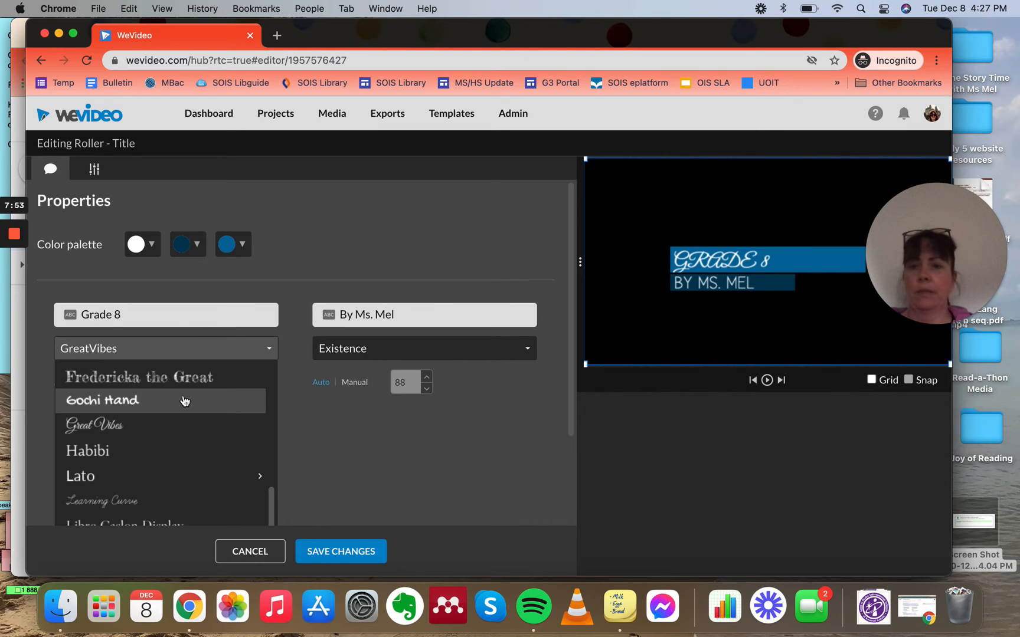
scroll(179, 409, "up", 5)
left_click(155, 402)
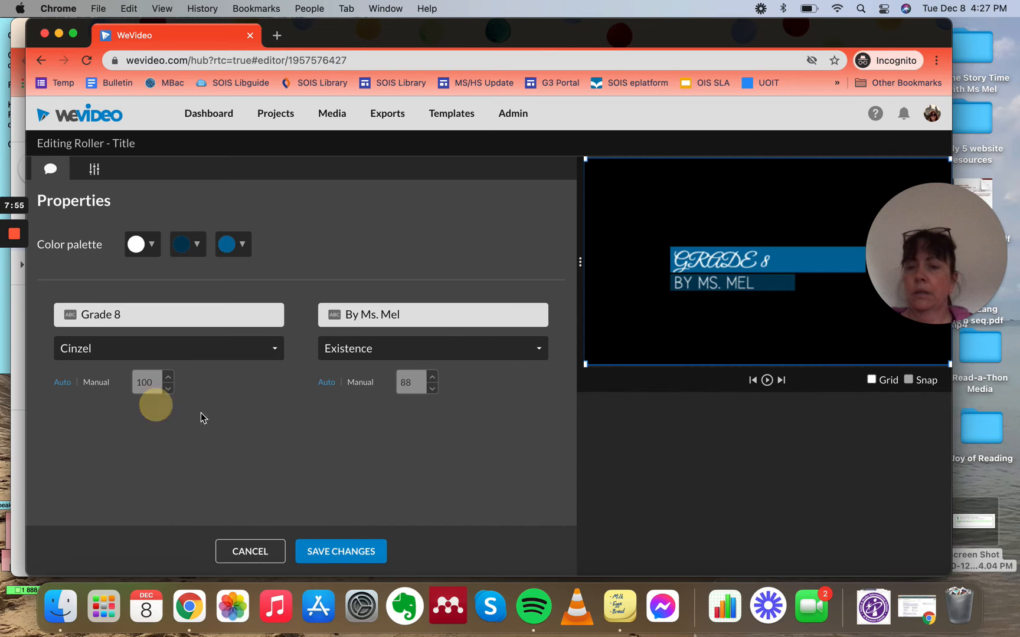
left_click(335, 550)
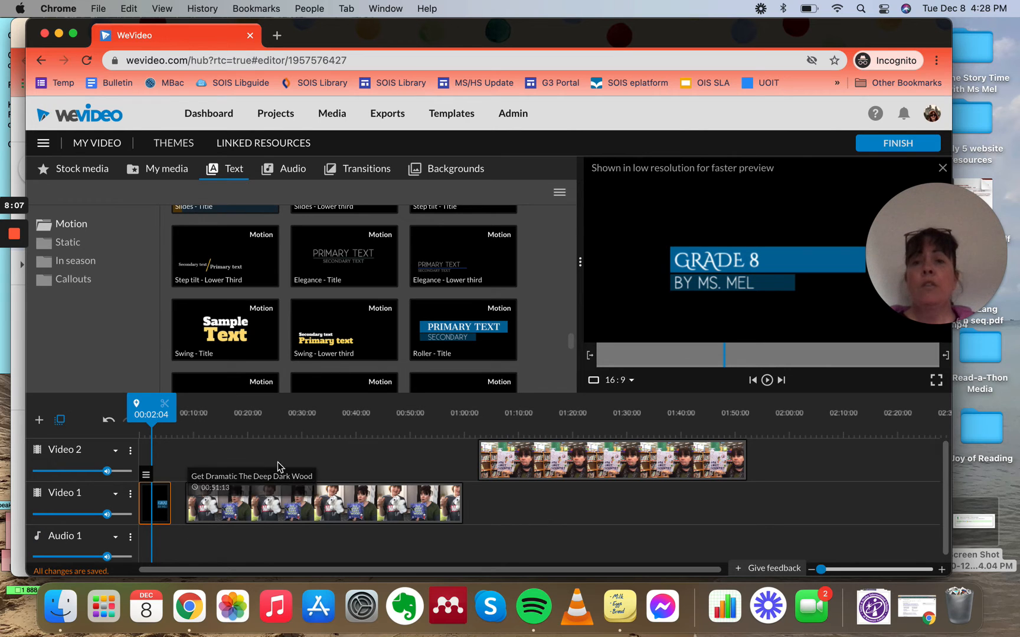
Step: Add the IMG_2283 clip from My media to the end of Video 2 after the Ada Twist clip
left_click(159, 171)
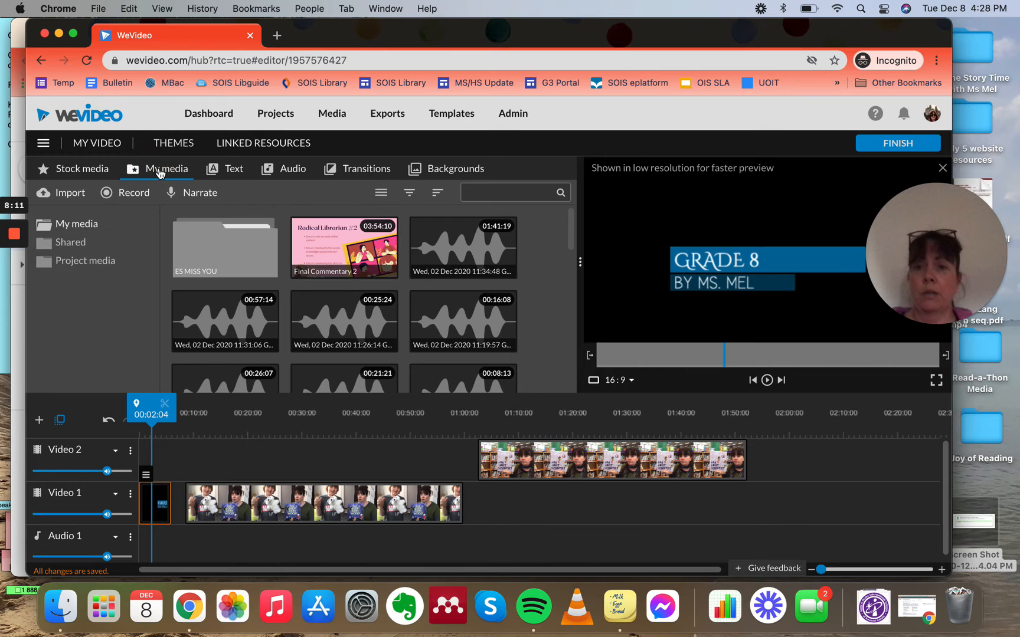
scroll(242, 298, "down", 10)
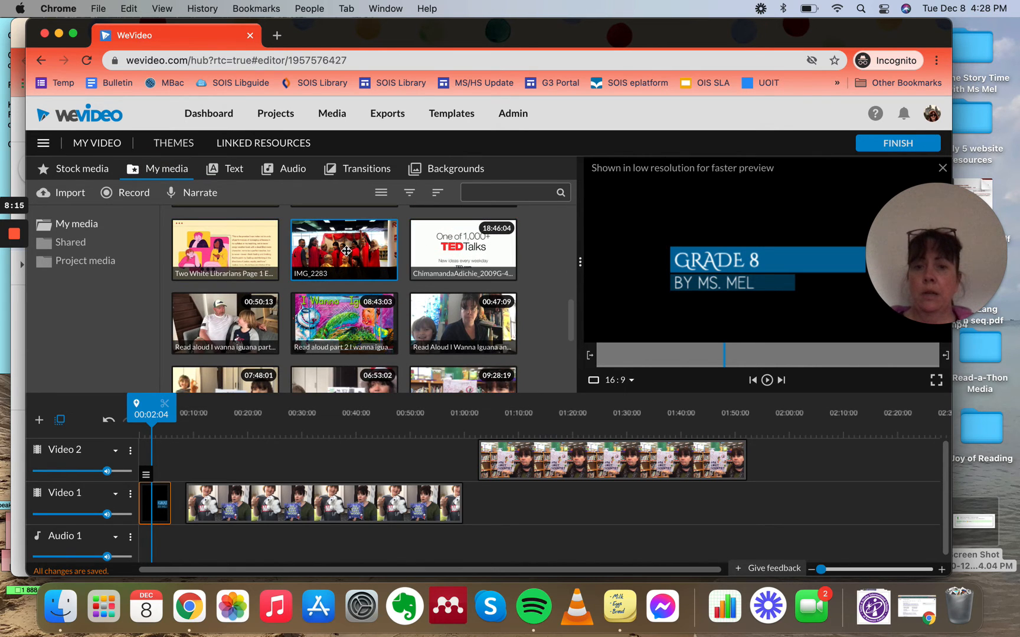
left_click_drag(347, 251, 773, 462)
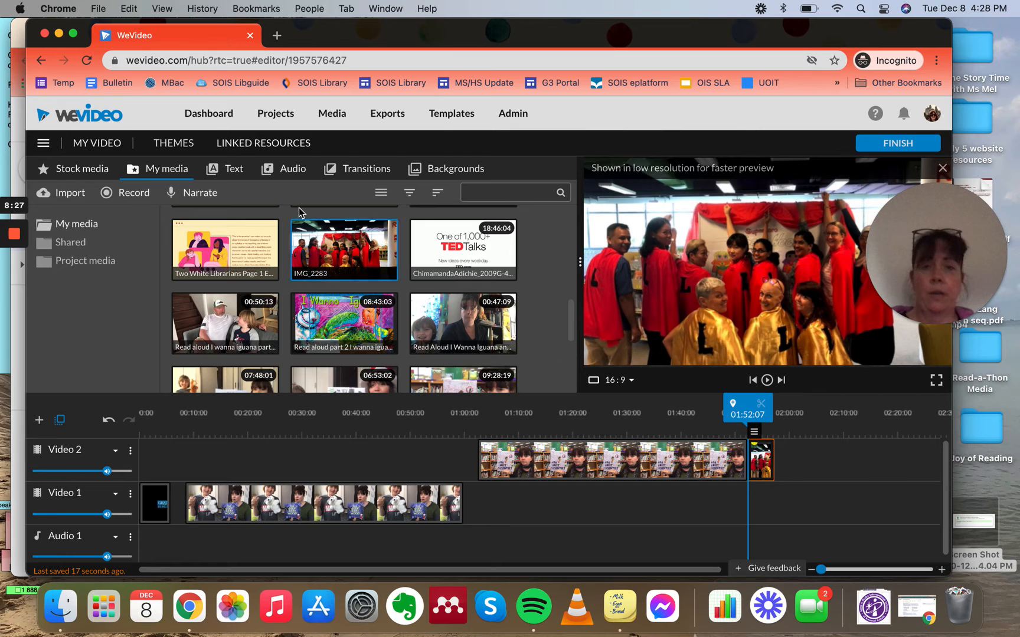
Step: Record a short voiceover narration, allowing microphone access, and save it to the timeline
left_click(186, 198)
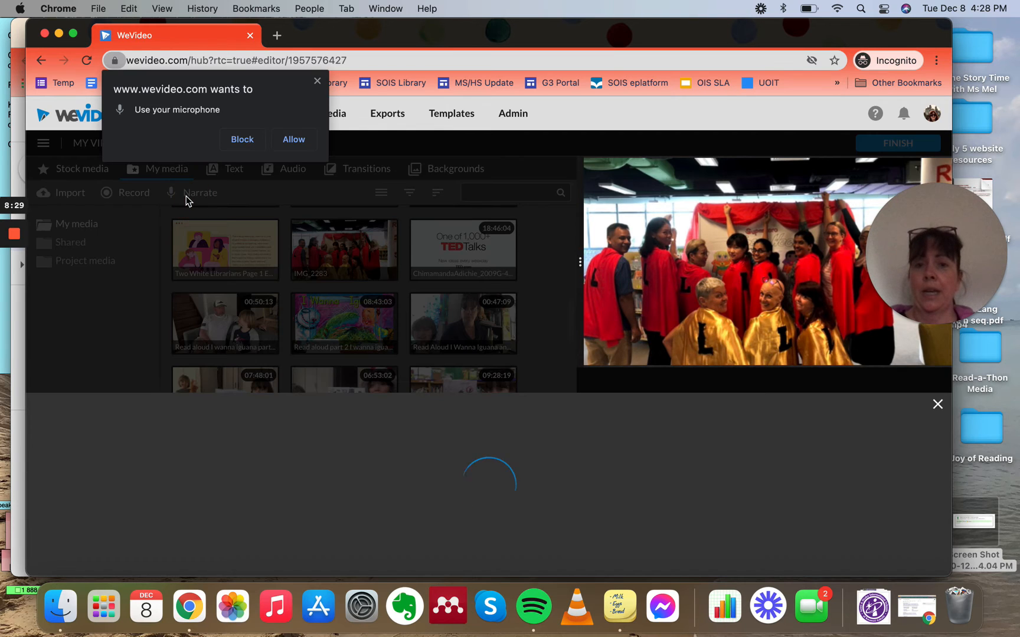
left_click(286, 142)
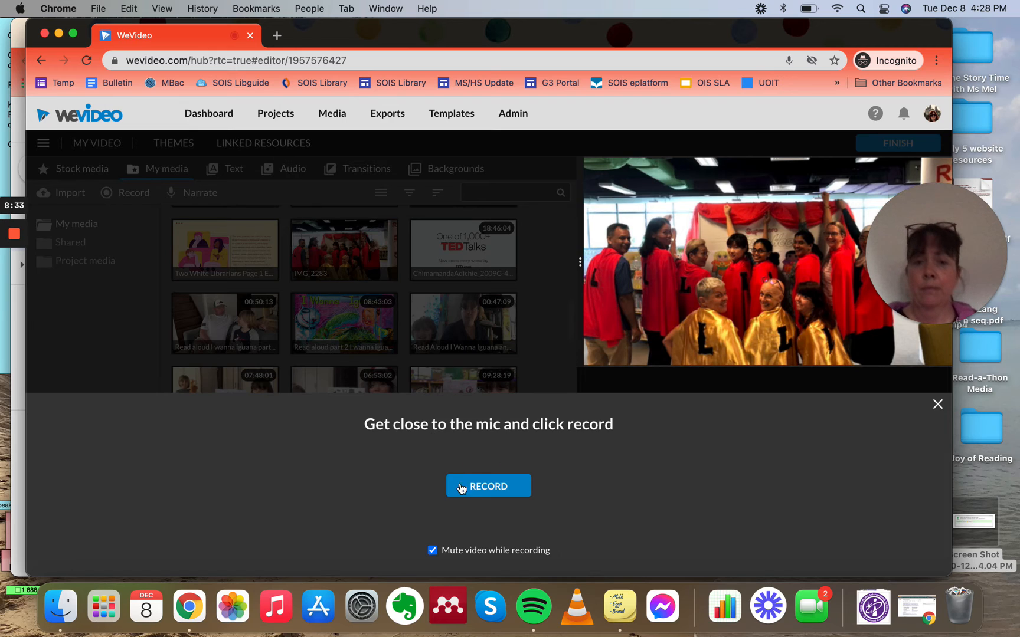
left_click(462, 488)
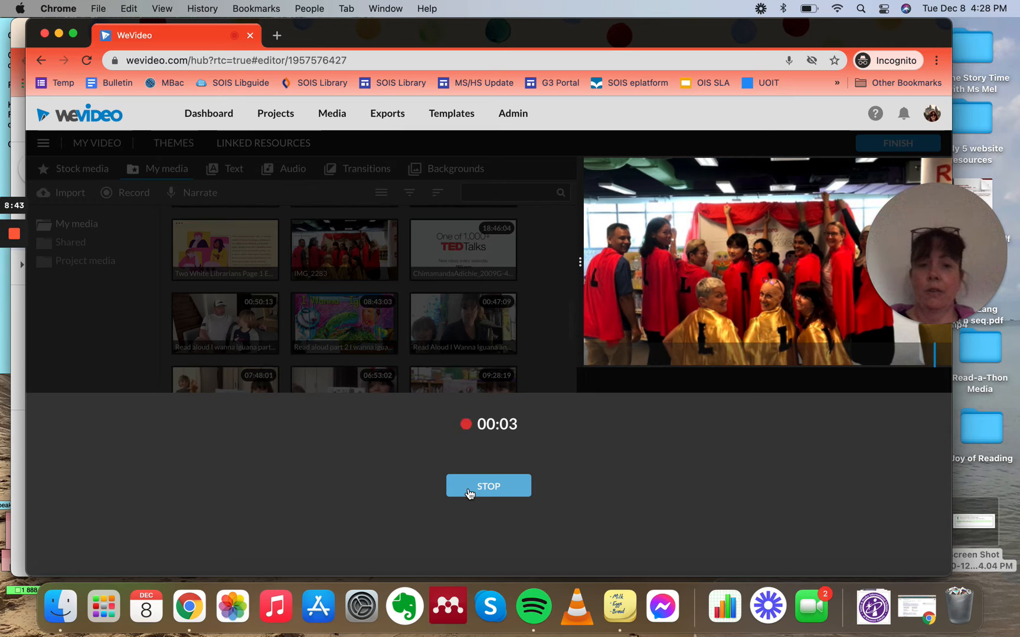
left_click(469, 491)
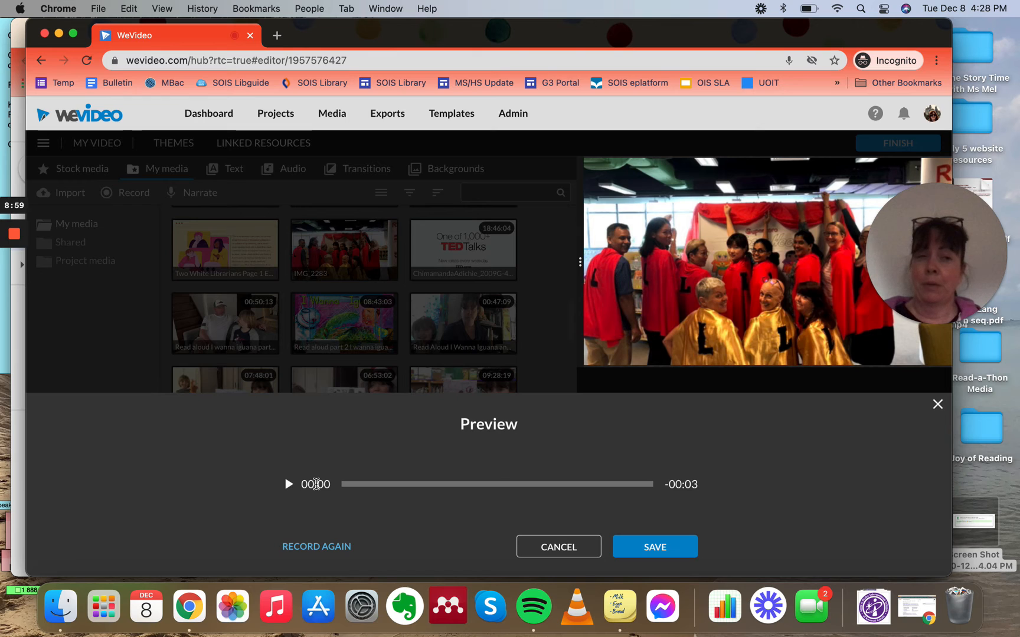
left_click(647, 549)
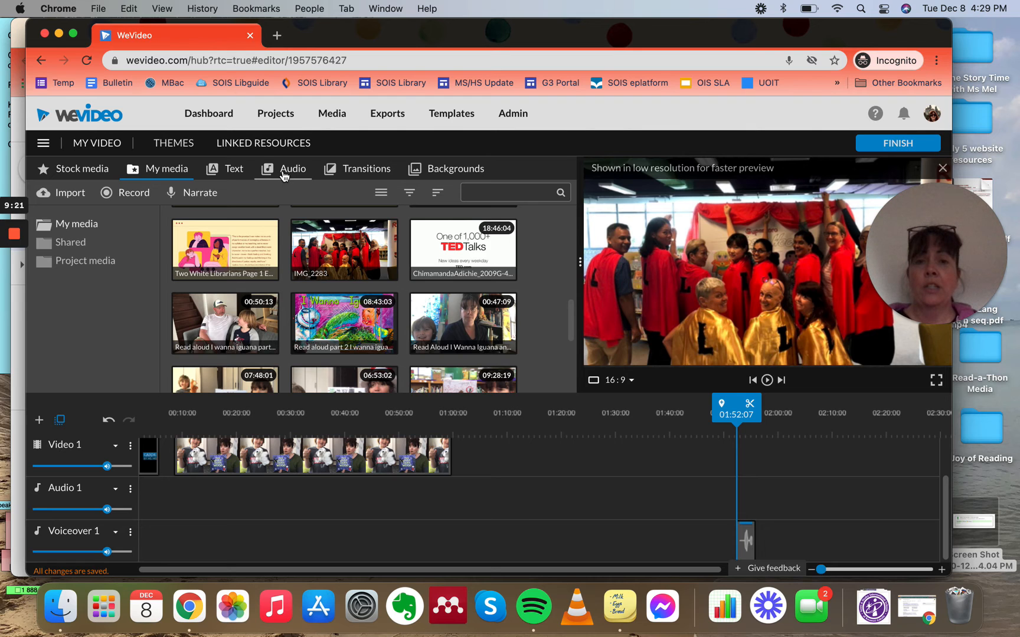
Step: Open the ES MISS YOU media folder and place the EAL clip on Video 1 at about 1:56
scroll(378, 330, "down", 5)
scroll(405, 361, "up", 10)
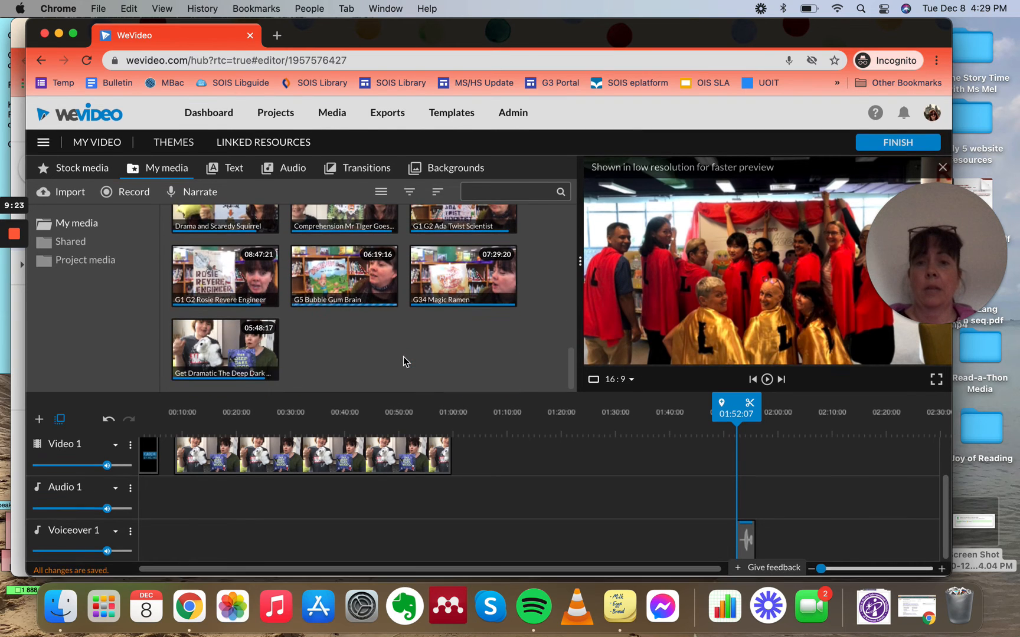
double_click(242, 258)
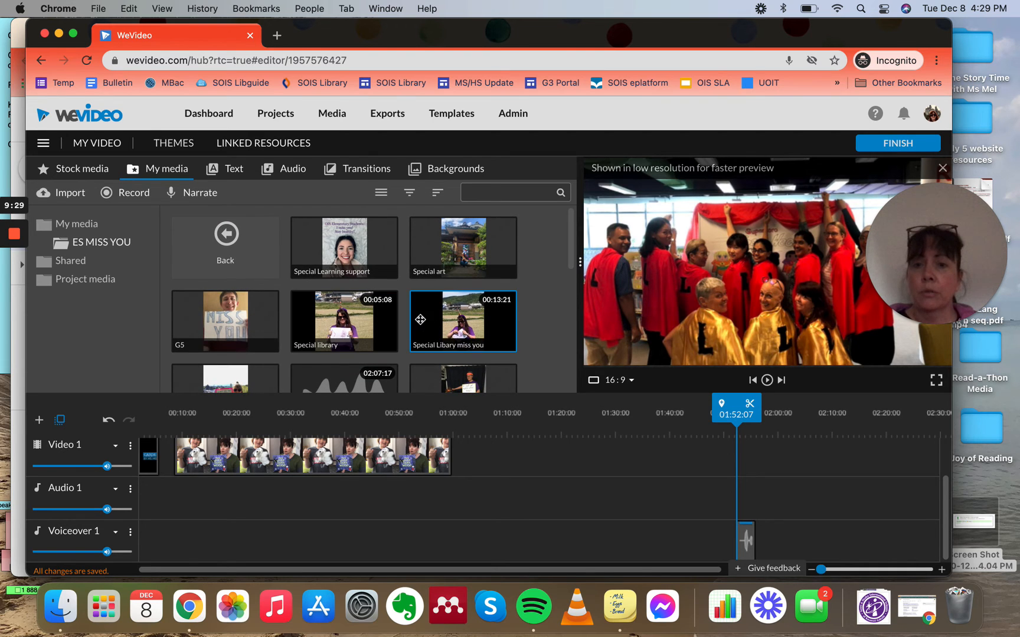
scroll(401, 298, "down", 5)
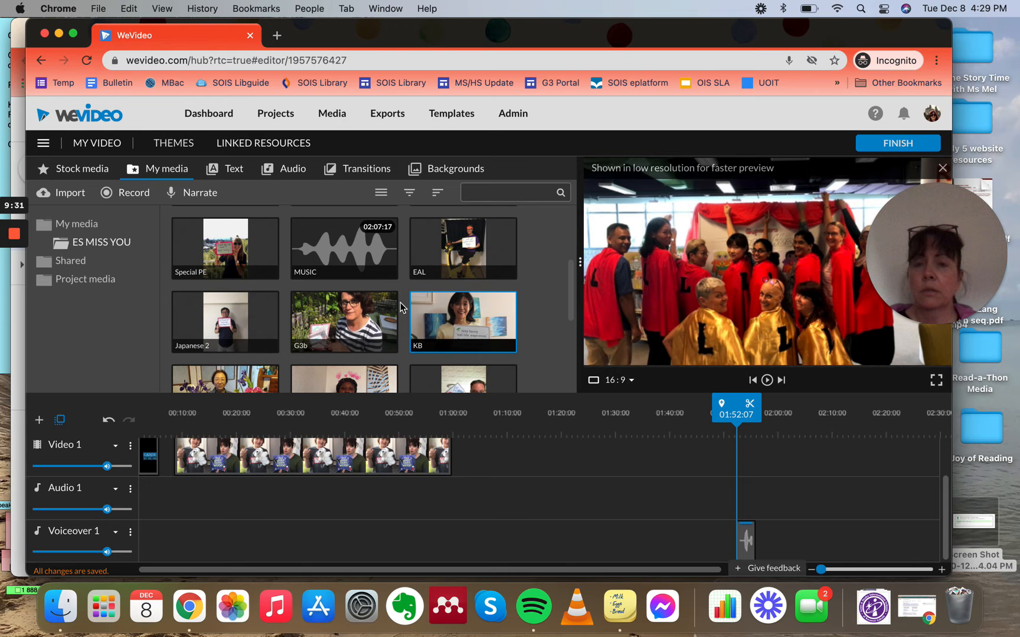
scroll(241, 278, "up", 2)
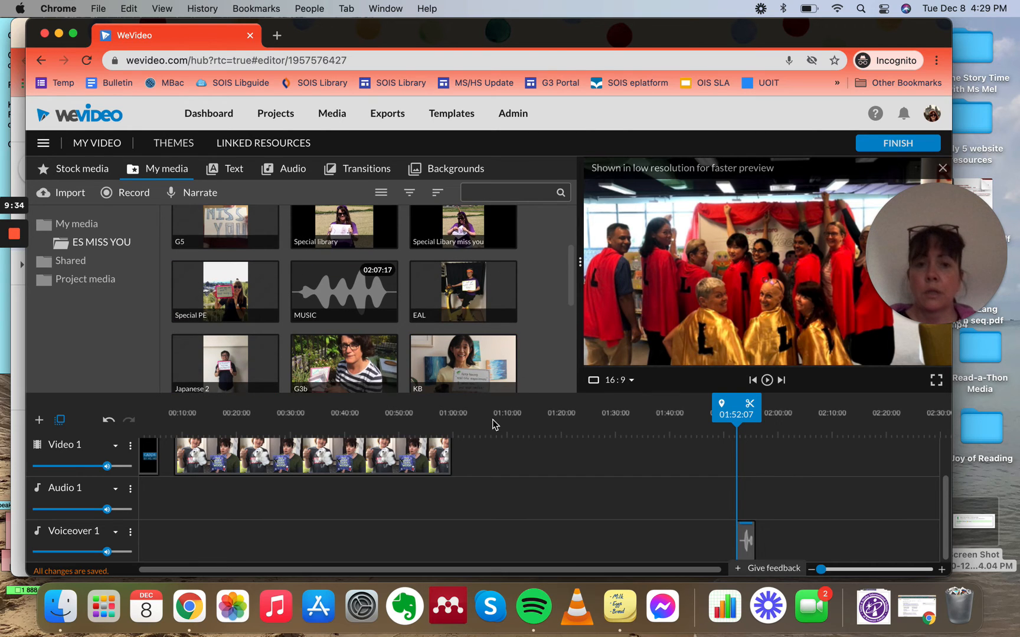
scroll(495, 421, "left", 2)
scroll(507, 511, "down", 1)
scroll(506, 511, "up", 1)
scroll(506, 511, "right", 2)
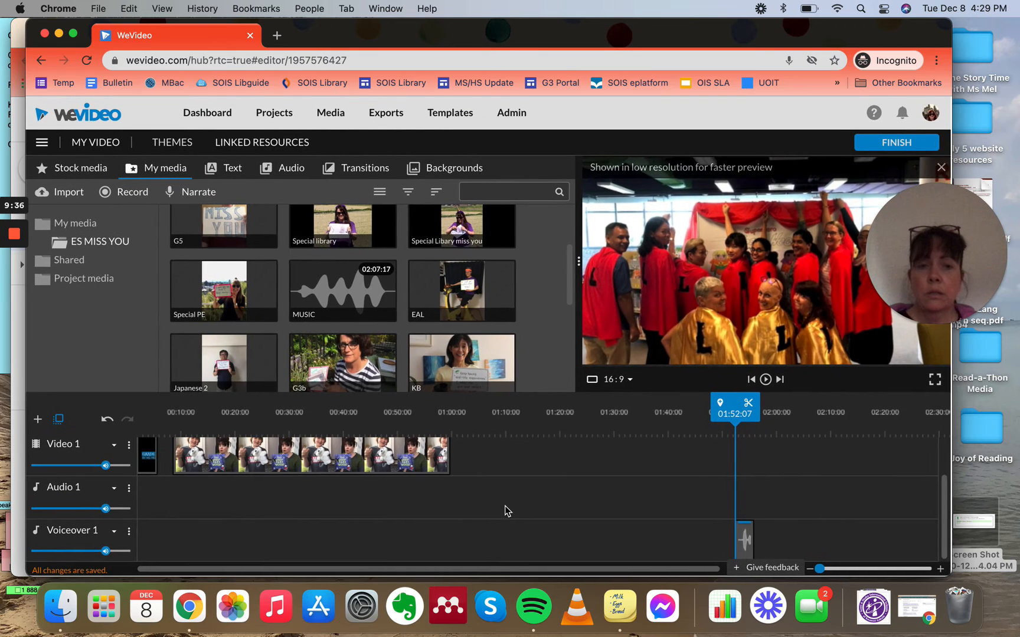
left_click_drag(475, 290, 779, 453)
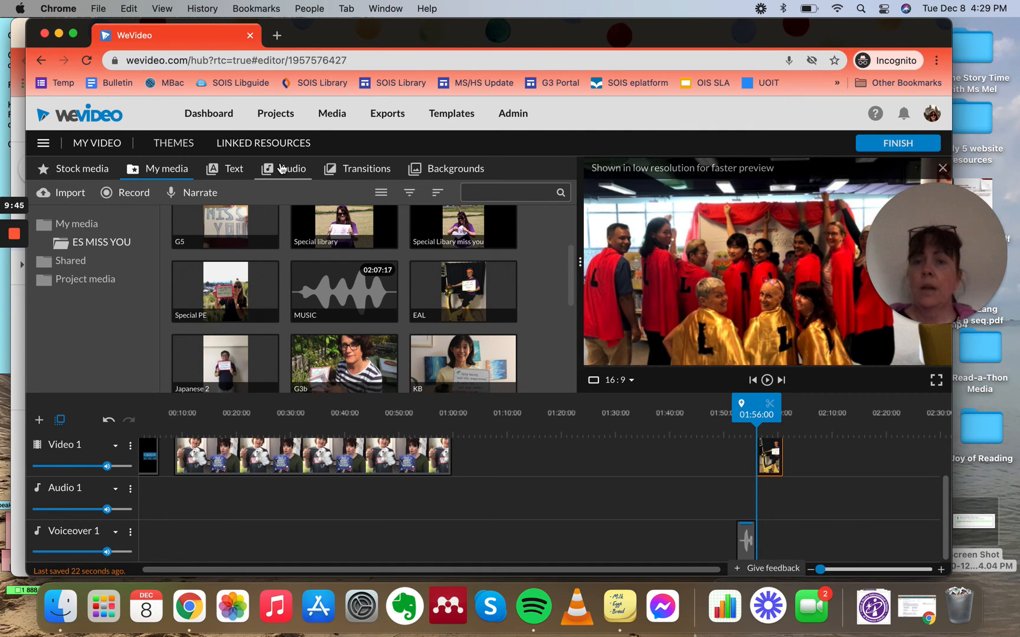
Step: Add the Inspiration - Mega Music track to Audio 1 under the EAL clip
left_click(282, 168)
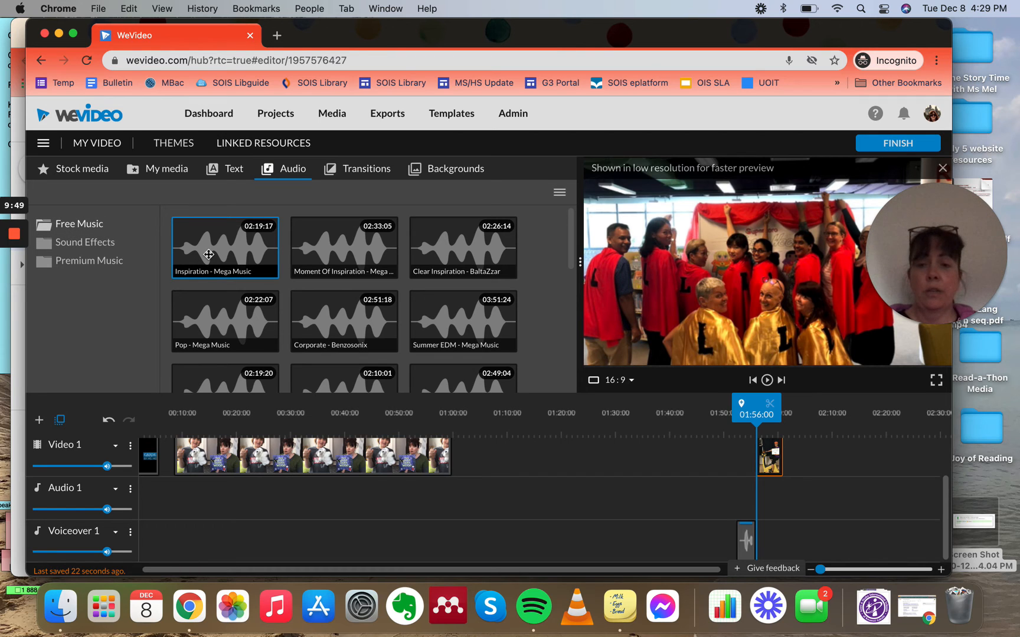
left_click_drag(208, 255, 773, 505)
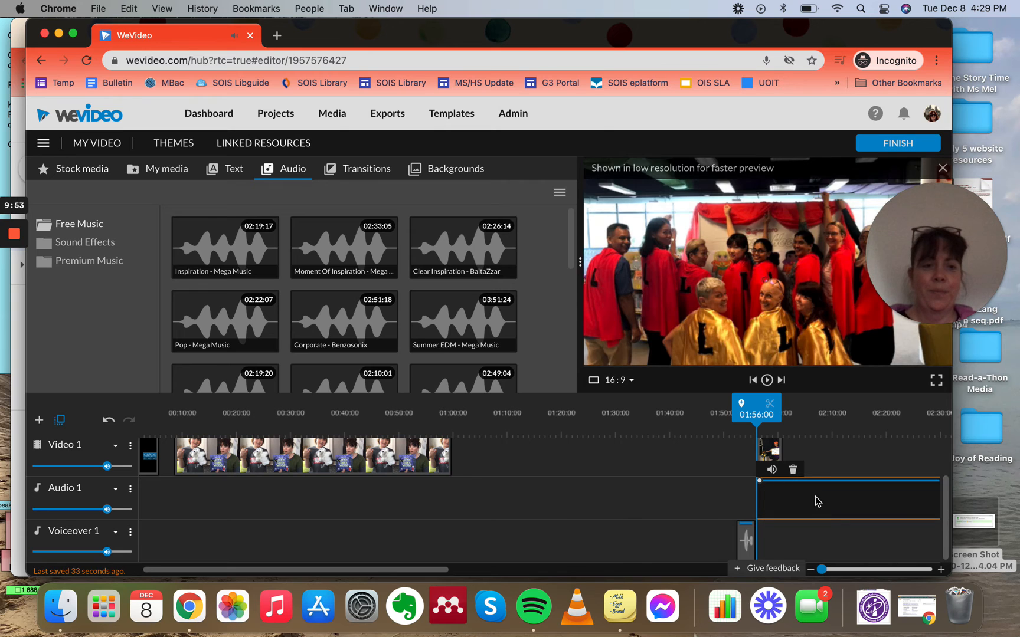
Step: Trim the end of the music track so it matches the length of the EAL clip
scroll(785, 503, "right", 10)
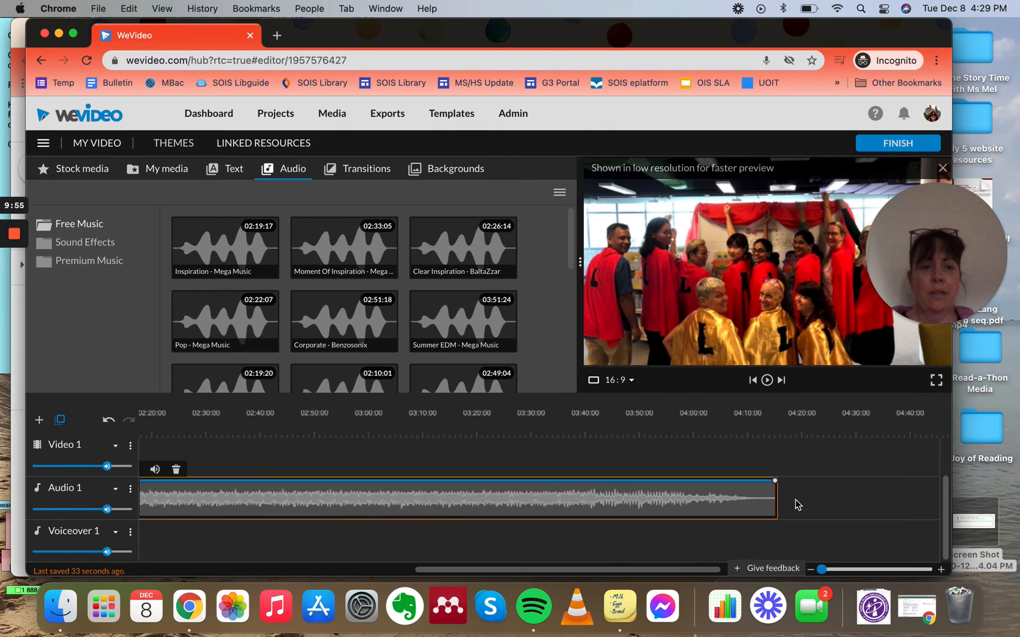
left_click_drag(776, 497, 177, 491)
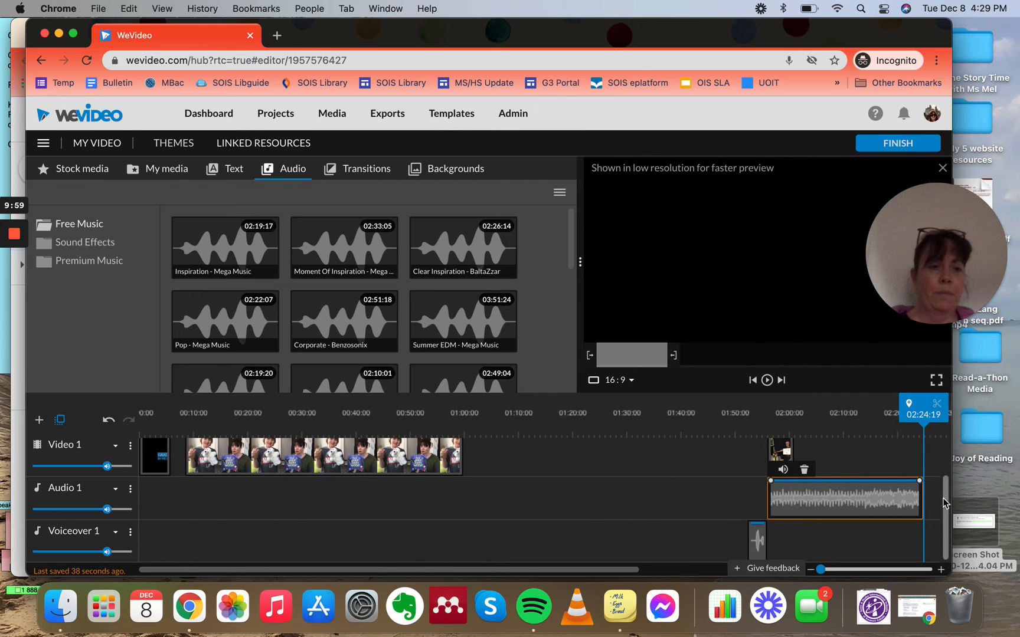
left_click_drag(921, 500, 795, 507)
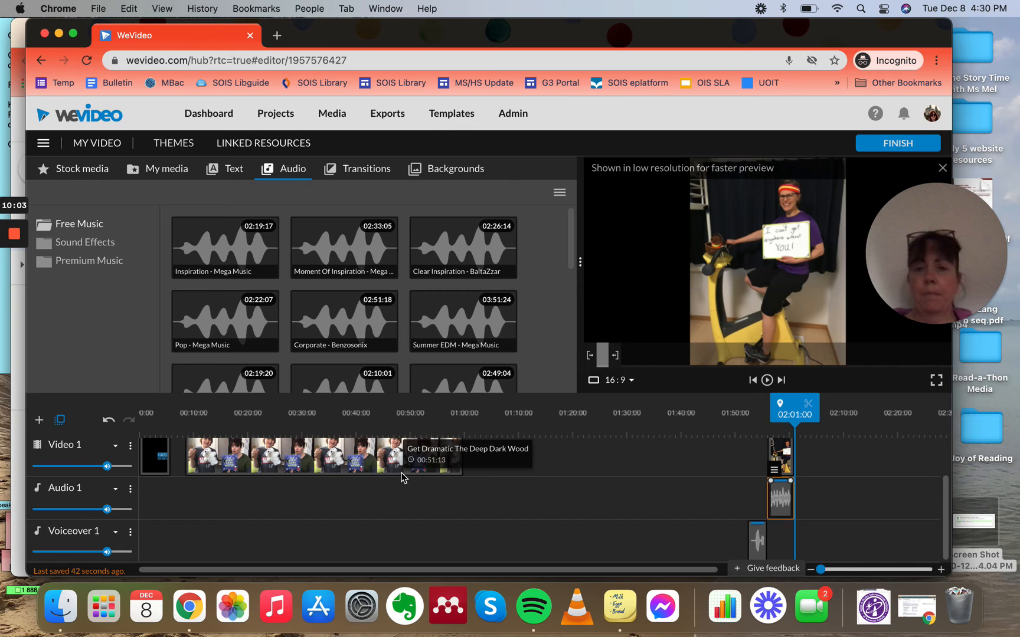
Step: Insert a Cross fade transition between the opening title and the Get Dramatic clip on Video 1
scroll(403, 478, "up", 2)
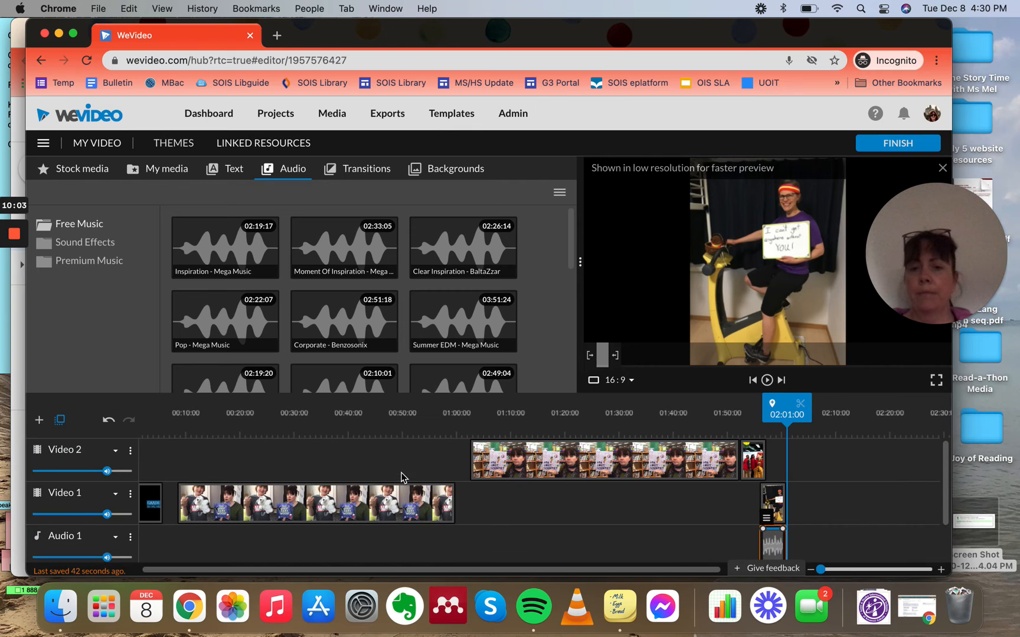
left_click(357, 169)
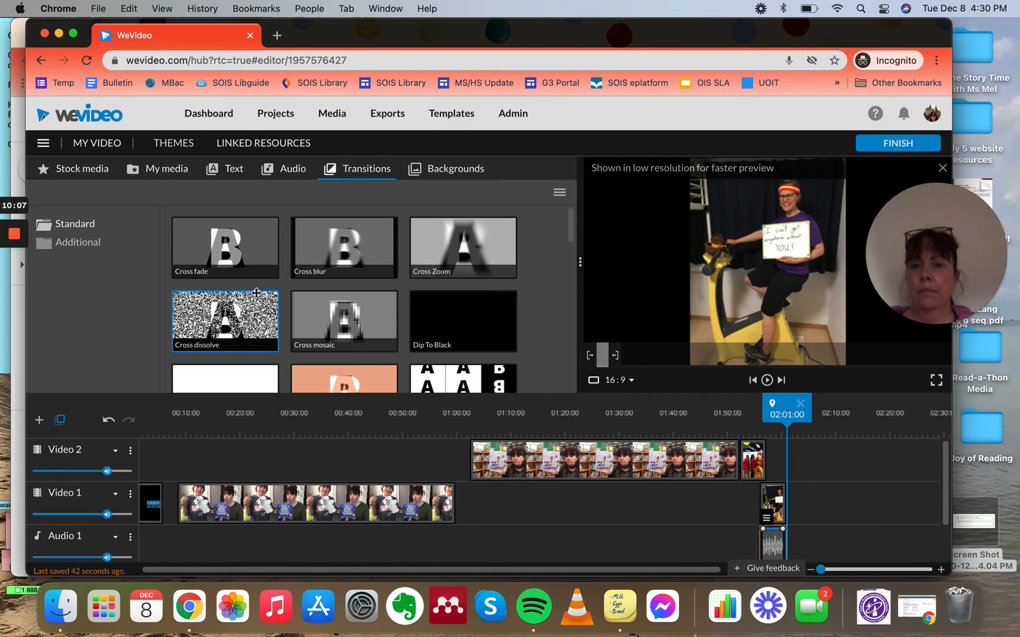
scroll(248, 295, "down", 6)
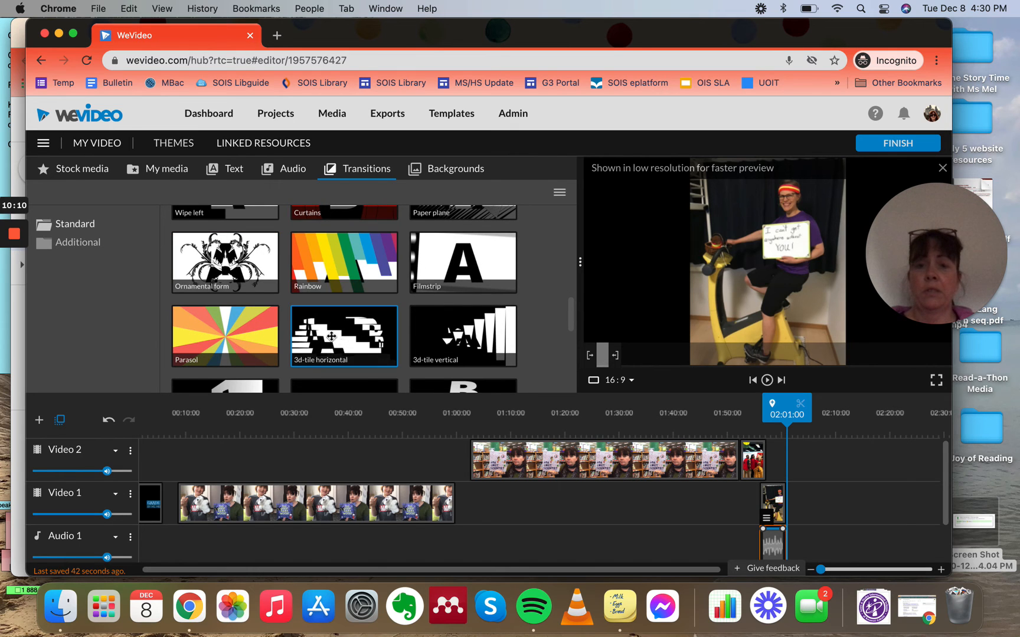
scroll(336, 339, "up", 10)
left_click_drag(223, 256, 187, 505)
left_click(201, 505)
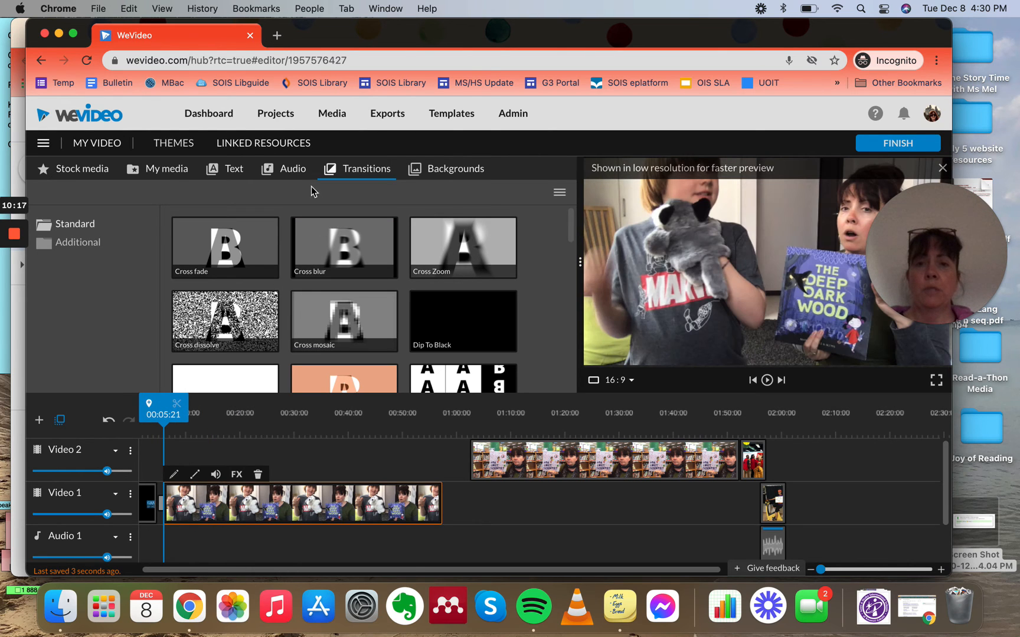
Step: Add a Cross Zoom transition at the end of the Ada Twist clip on Video 2
left_click_drag(447, 430, 461, 497)
left_click_drag(498, 465, 475, 479)
scroll(690, 545, "down", 2)
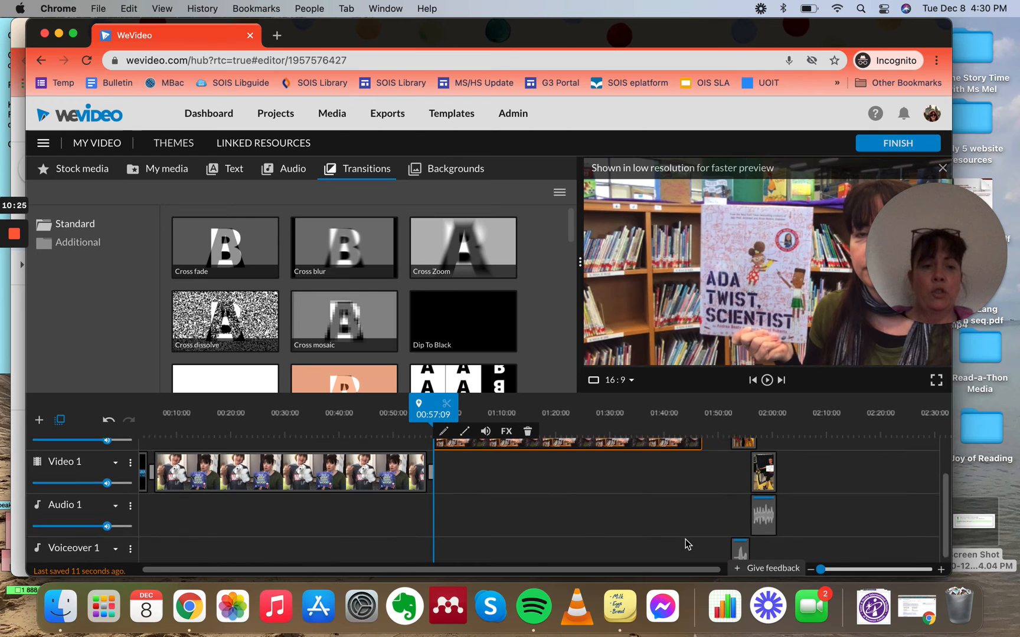
scroll(689, 545, "up", 2)
mouse_move(466, 258)
left_mouse_down()
mouse_move(584, 330)
mouse_move(706, 380)
mouse_move(714, 457)
left_mouse_up()
Step: Review the clips, audio and transitions across the timeline tracks
scroll(703, 496, "down", 2)
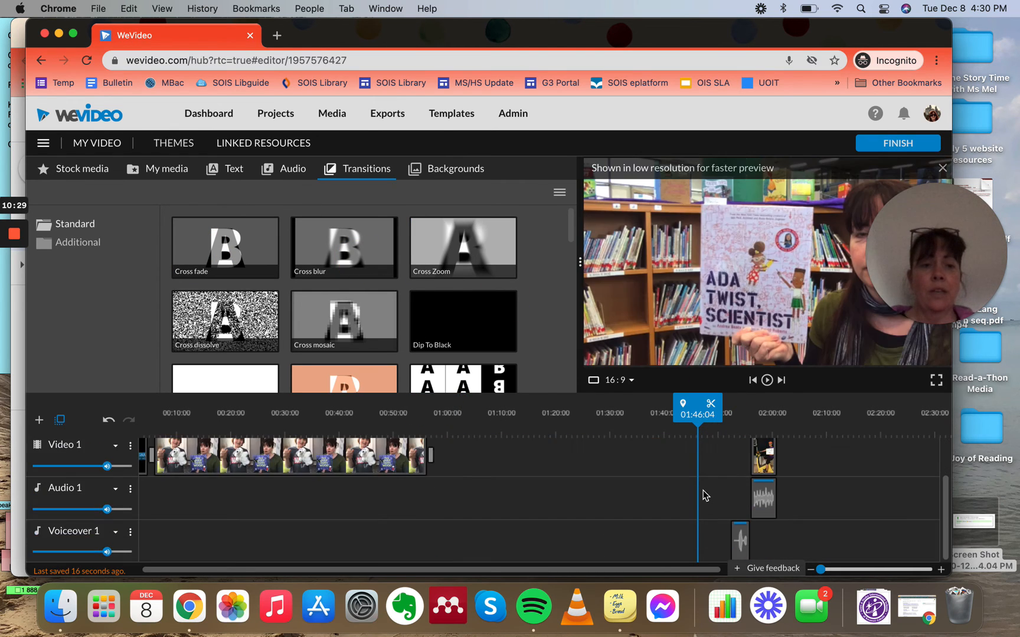
scroll(702, 495, "up", 2)
scroll(705, 496, "down", 2)
scroll(705, 496, "up", 2)
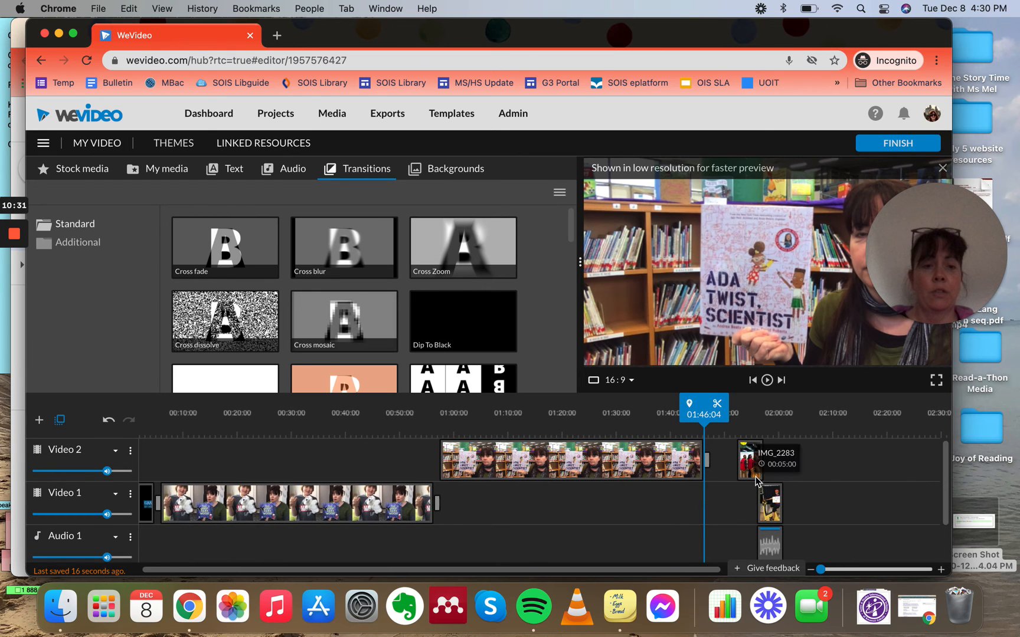
scroll(745, 501, "down", 2)
scroll(744, 501, "up", 1)
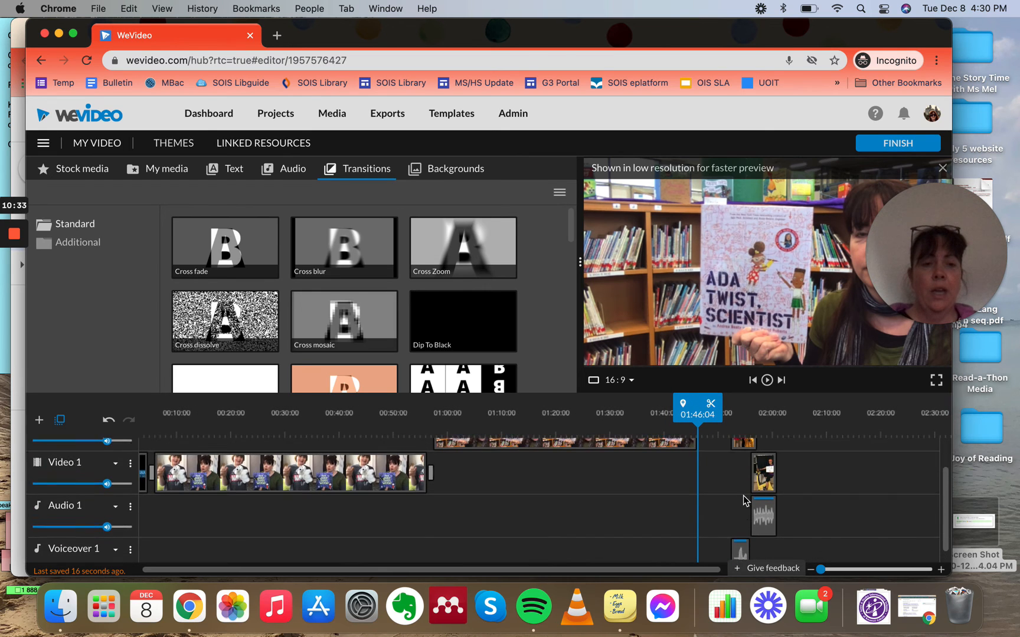
scroll(745, 501, "up", 1)
scroll(744, 501, "down", 2)
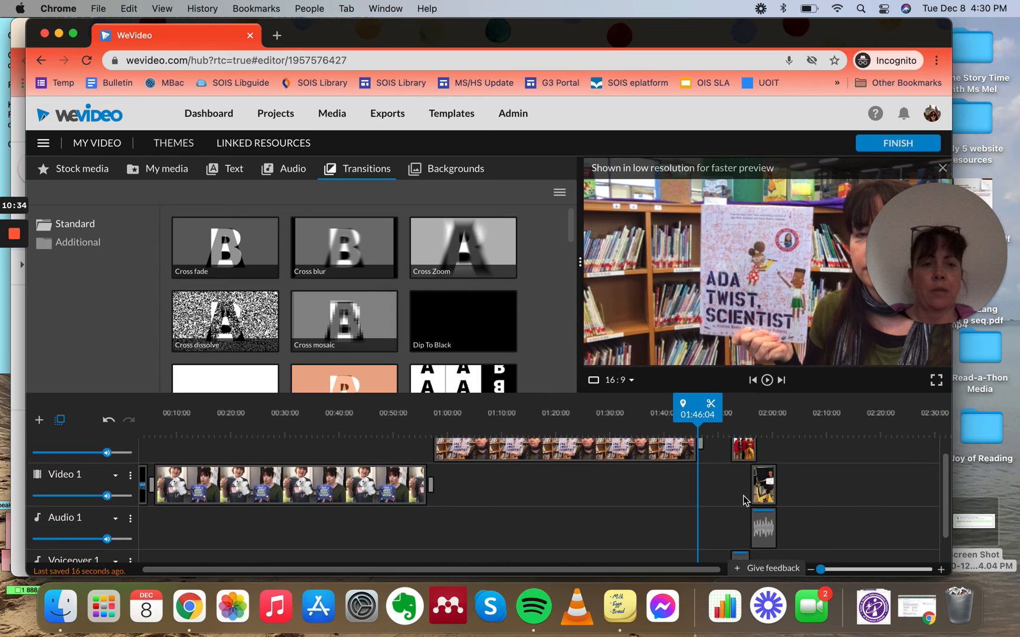
Step: Move the IMG_2283 clip on Video 2 and its voiceover clip left so they follow the Ada Twist clip
scroll(745, 501, "up", 1)
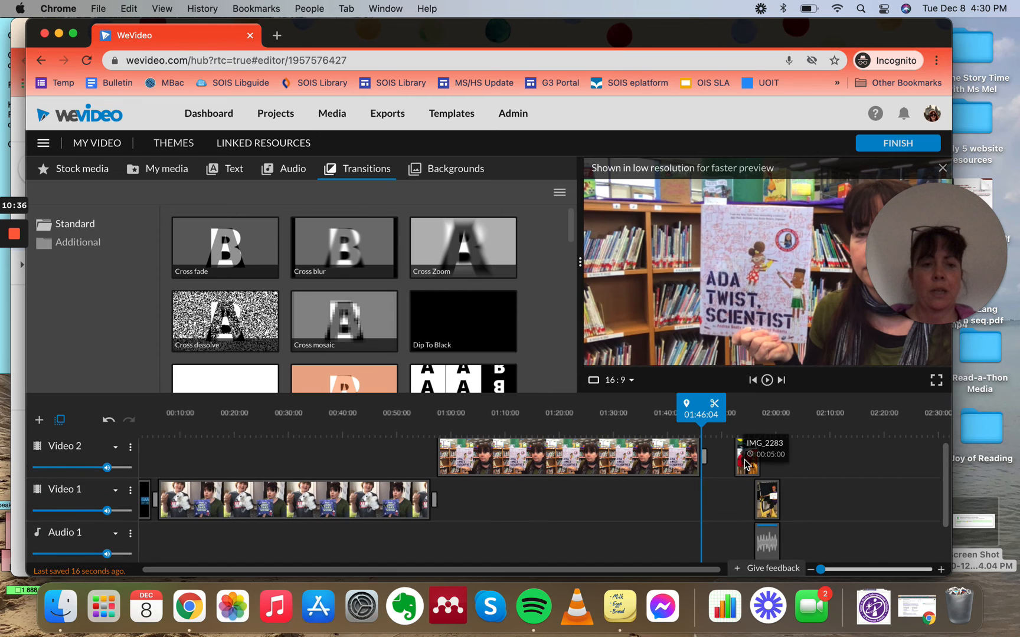
left_click_drag(745, 460, 719, 459)
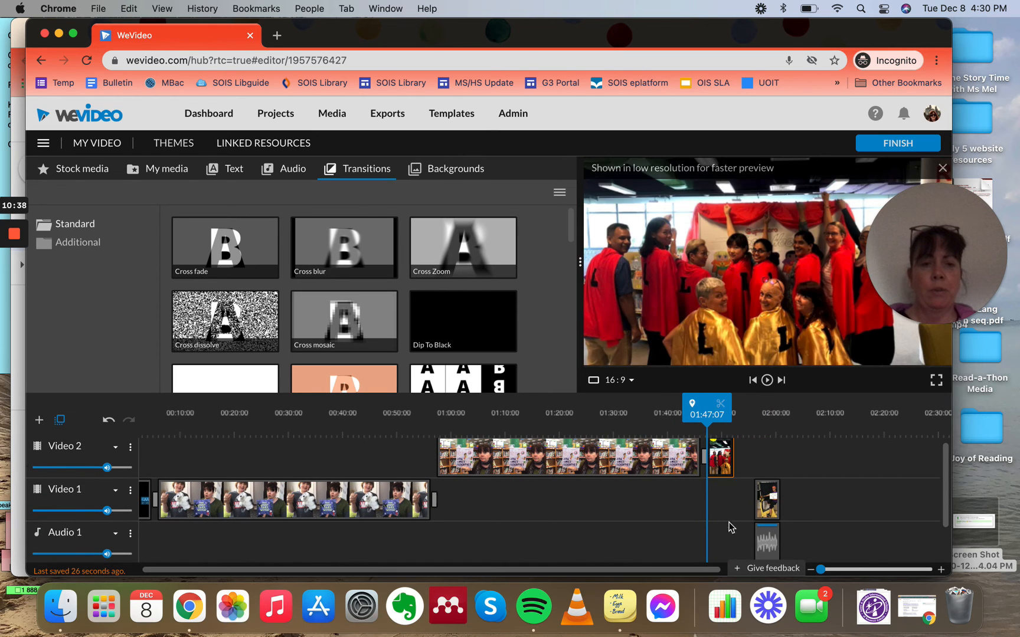
scroll(729, 528, "down", 2)
left_click_drag(737, 550, 711, 547)
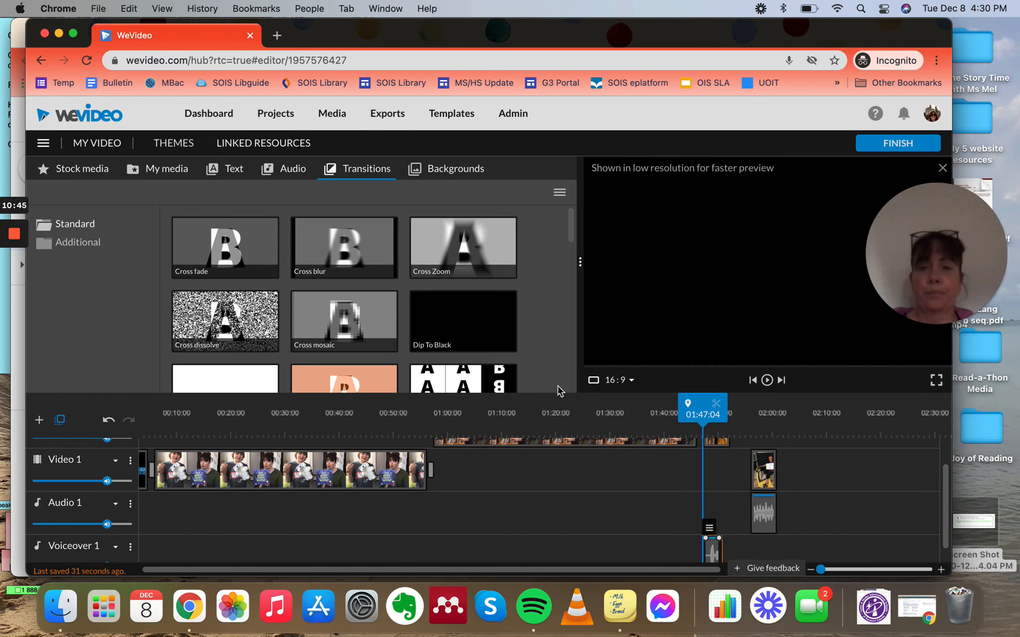
Step: Add a Cross fade transition at the end of the IMG_2283 clip on Video 2
left_click_drag(213, 240, 750, 428)
scroll(732, 489, "up", 2)
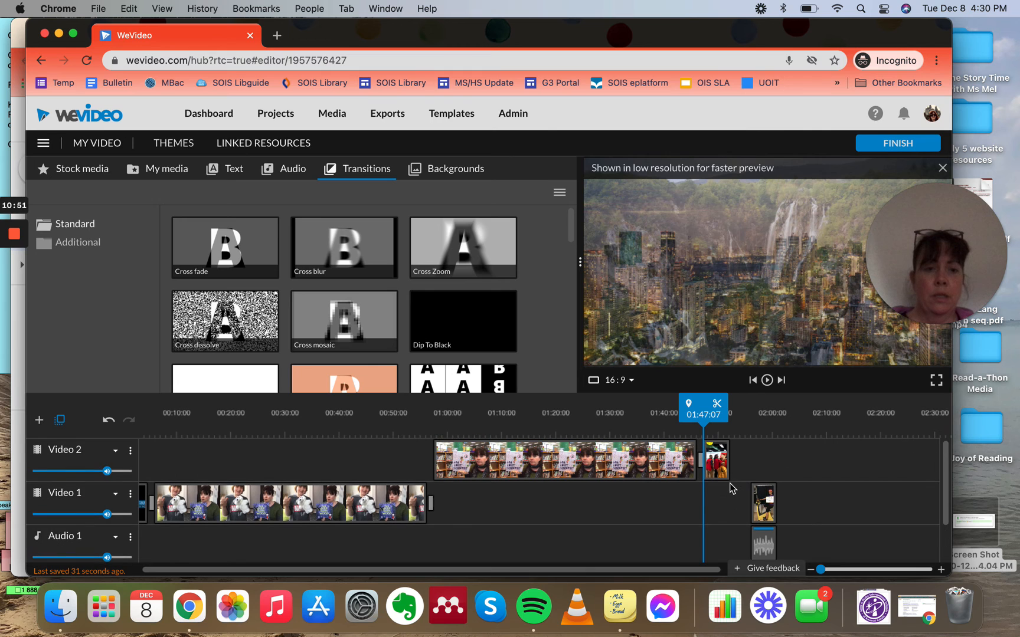
left_click_drag(222, 248, 747, 463)
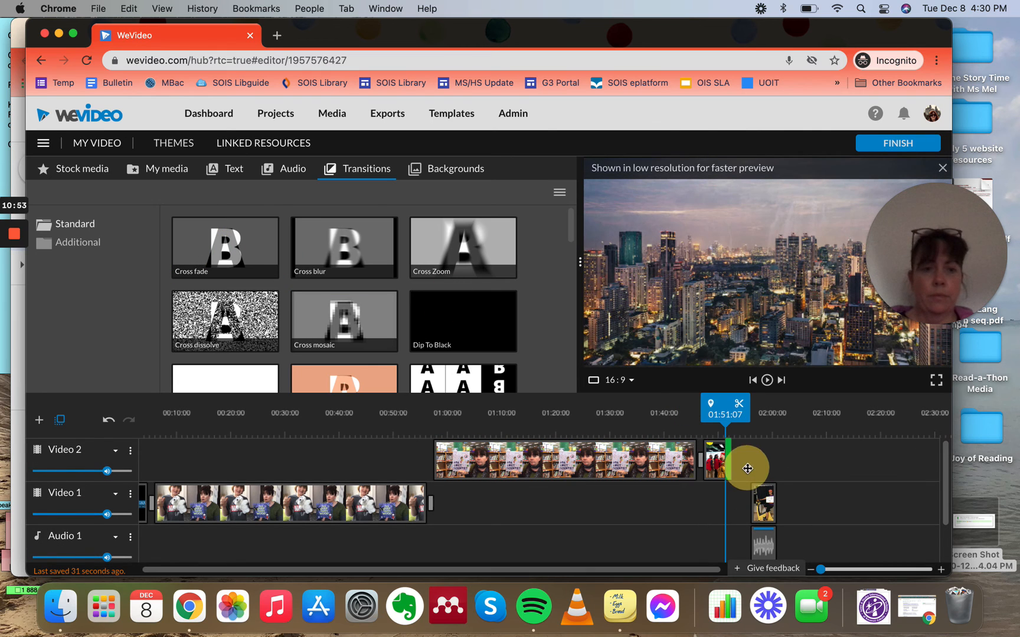
Step: Shift the final Video 1 clip and its Audio 1 clip left to line up with the transition
left_click_drag(763, 515, 742, 505)
left_click_drag(763, 546, 748, 541)
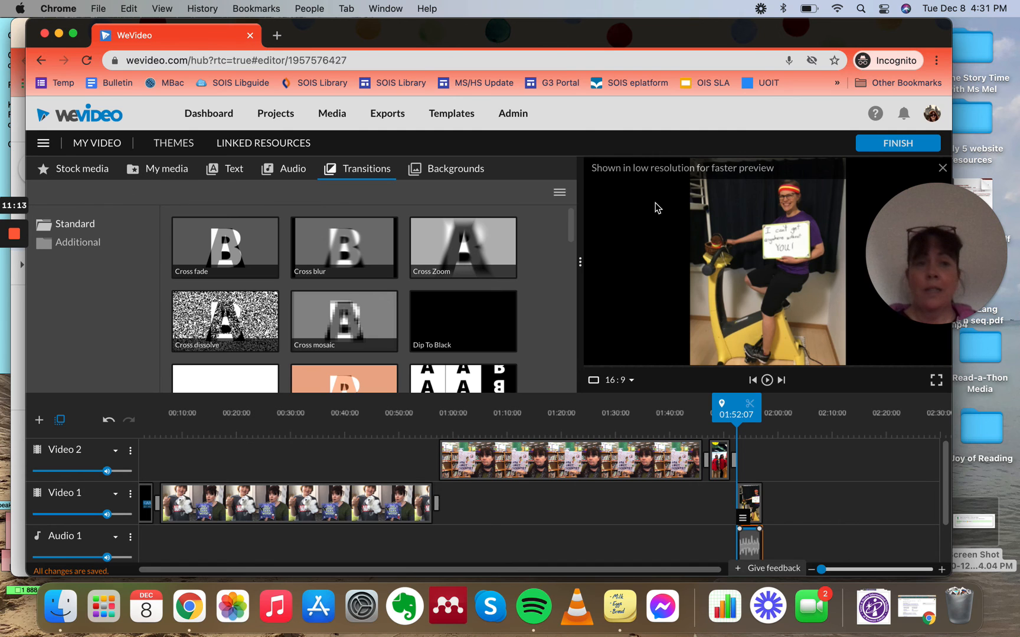
Step: Try to finish the video and review the import status of the clips still queued for processing
left_click(903, 144)
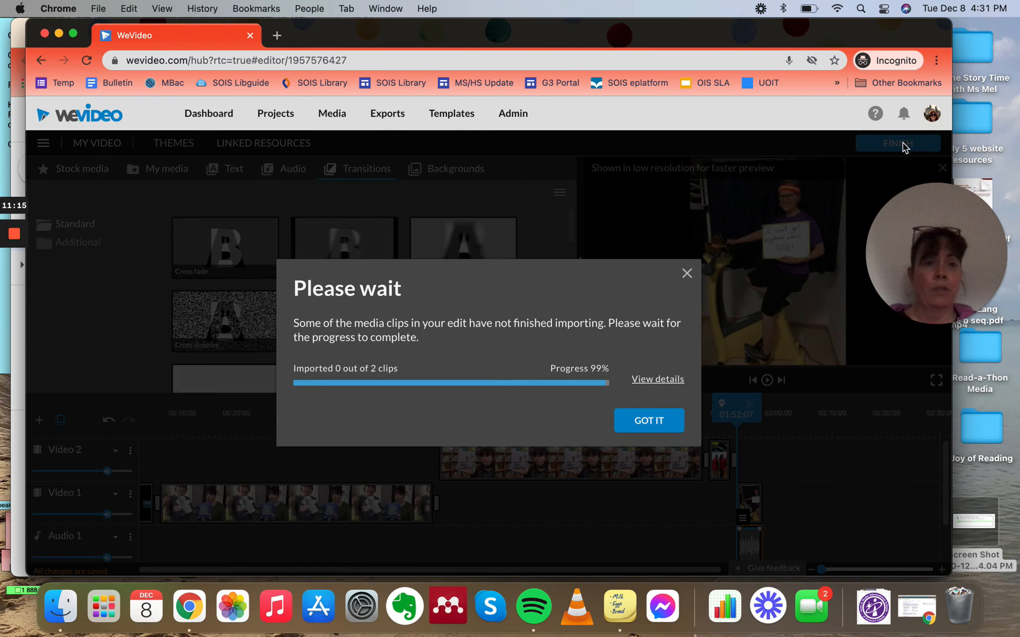
left_click(646, 421)
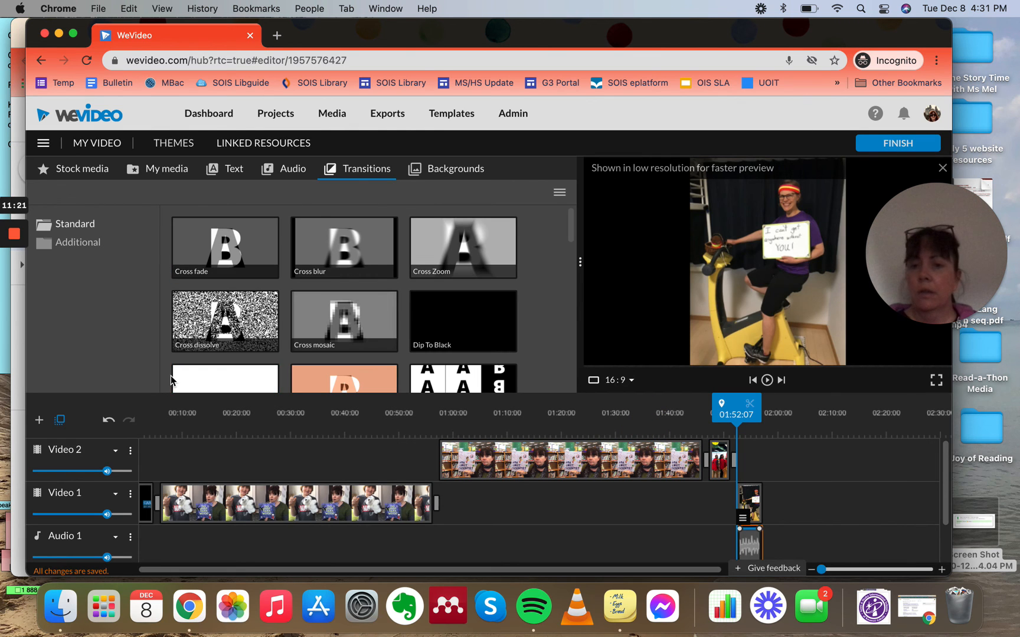
scroll(170, 379, "down", 3)
scroll(170, 379, "up", 3)
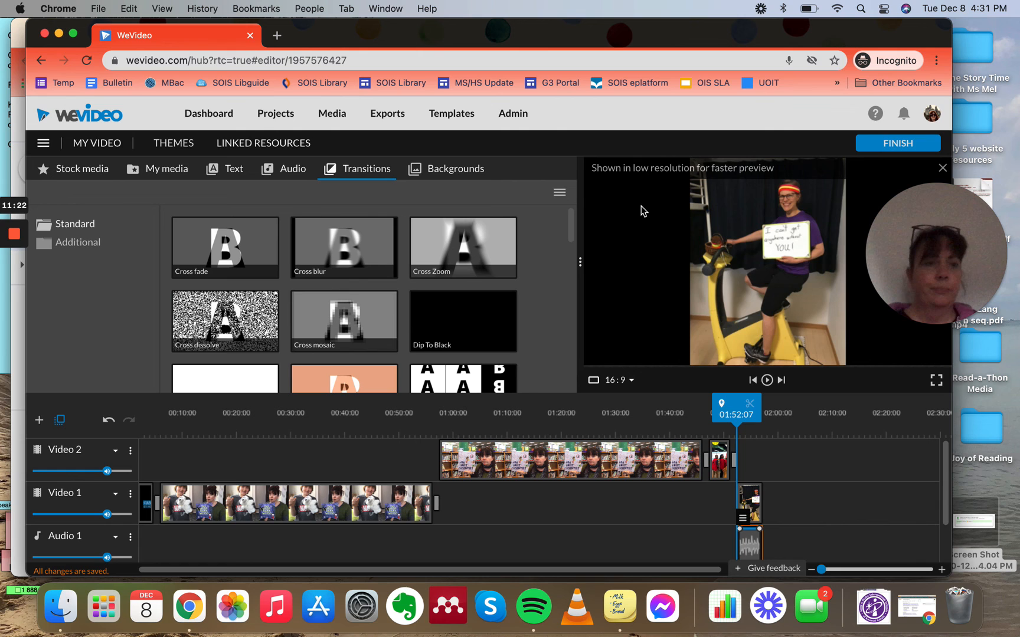
left_click(879, 143)
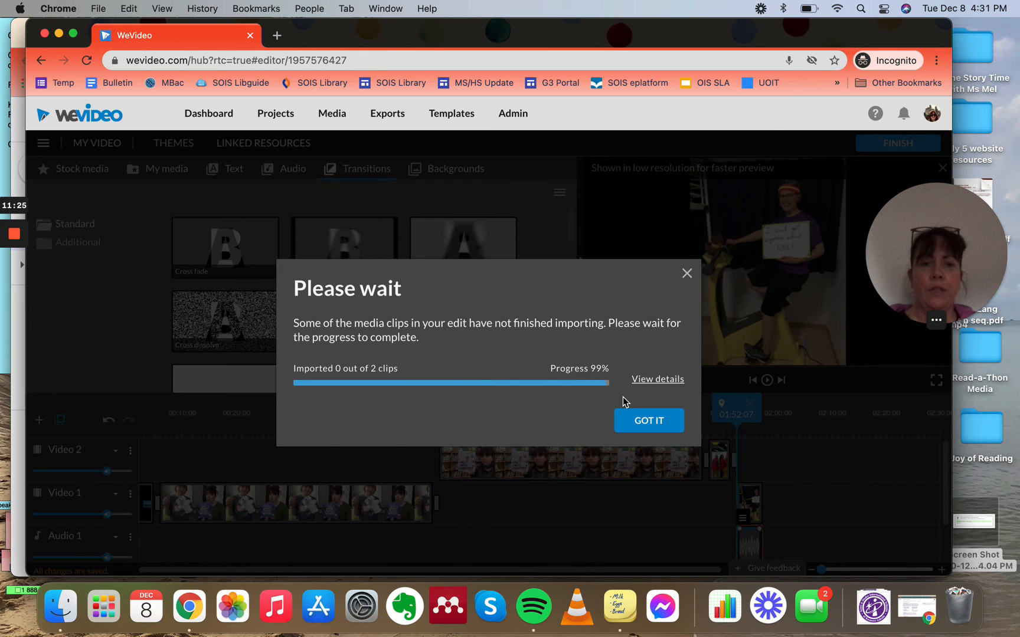
left_click(648, 383)
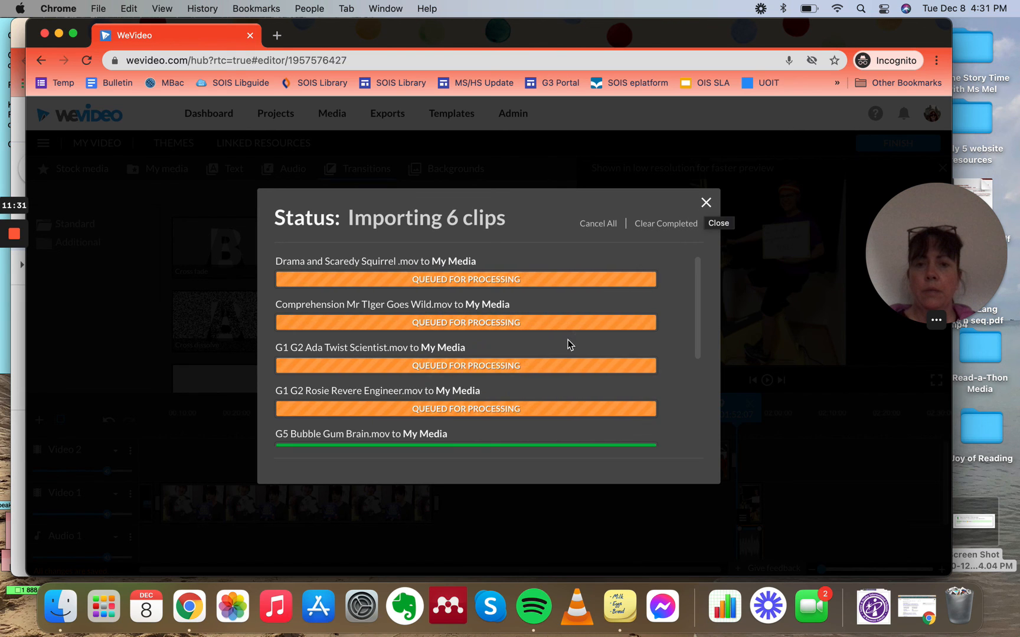
scroll(569, 342, "down", 5)
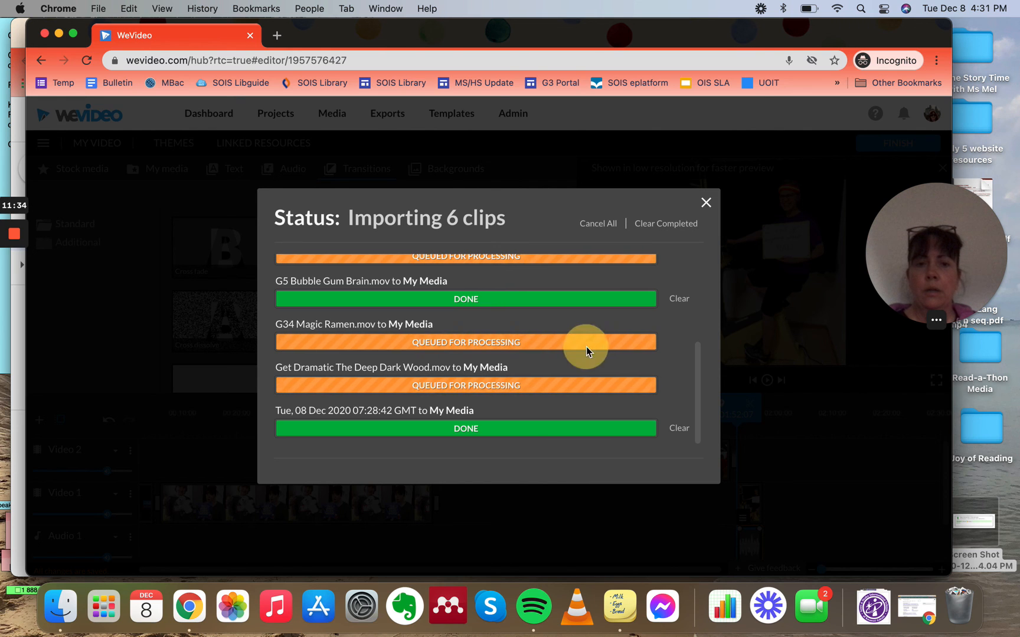
left_click(705, 204)
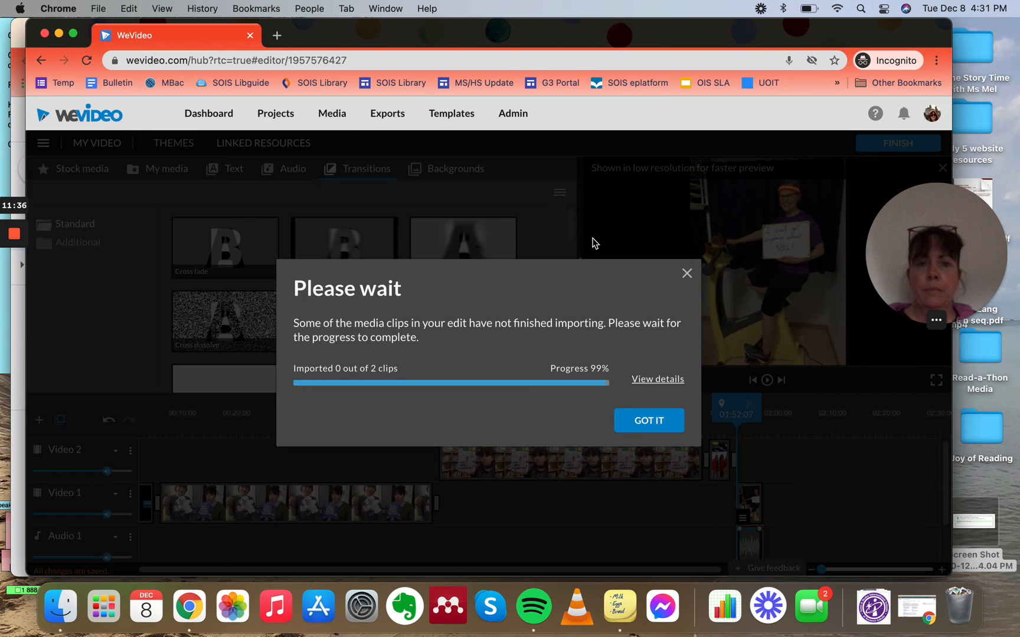
left_click(657, 379)
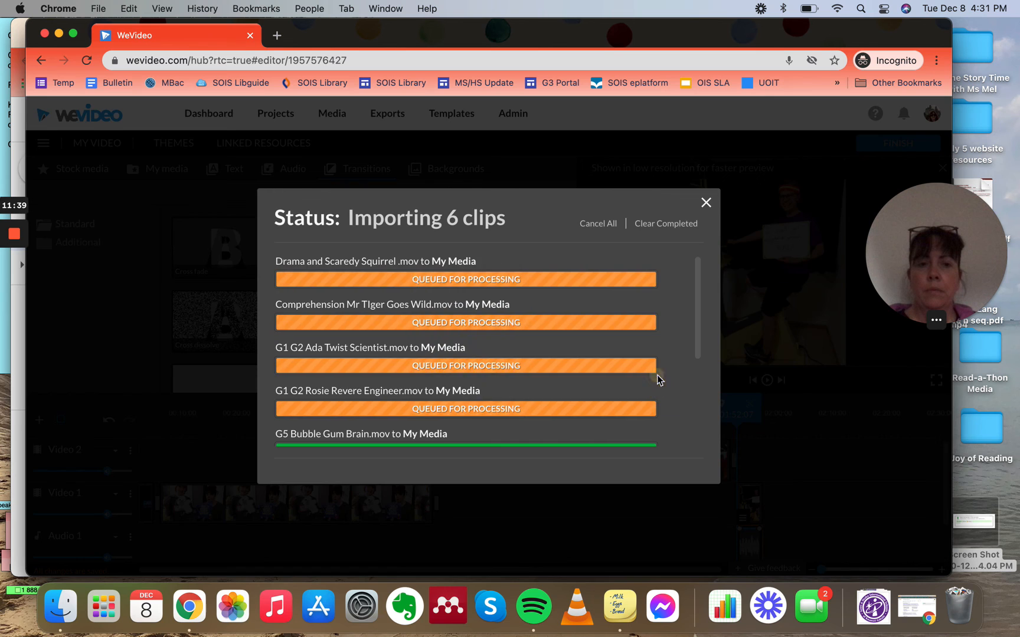
left_click(596, 226)
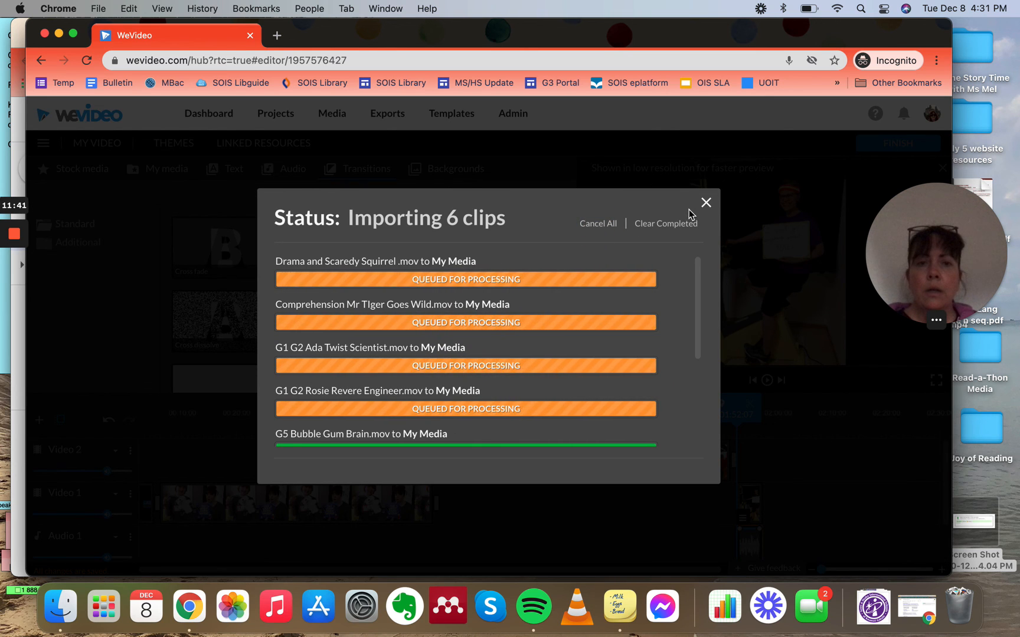
left_click(705, 203)
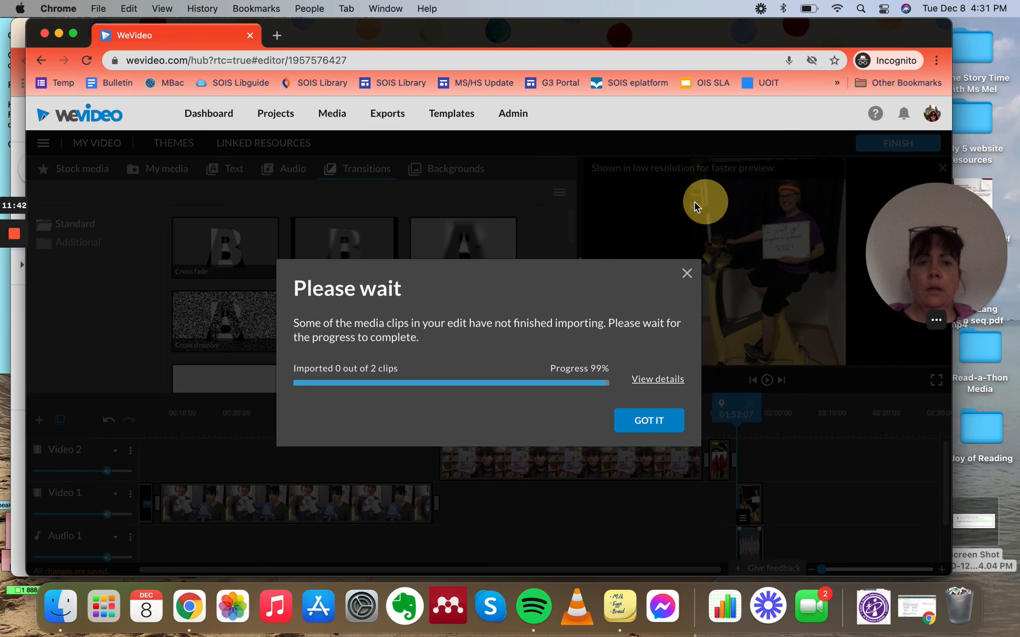
left_click(685, 273)
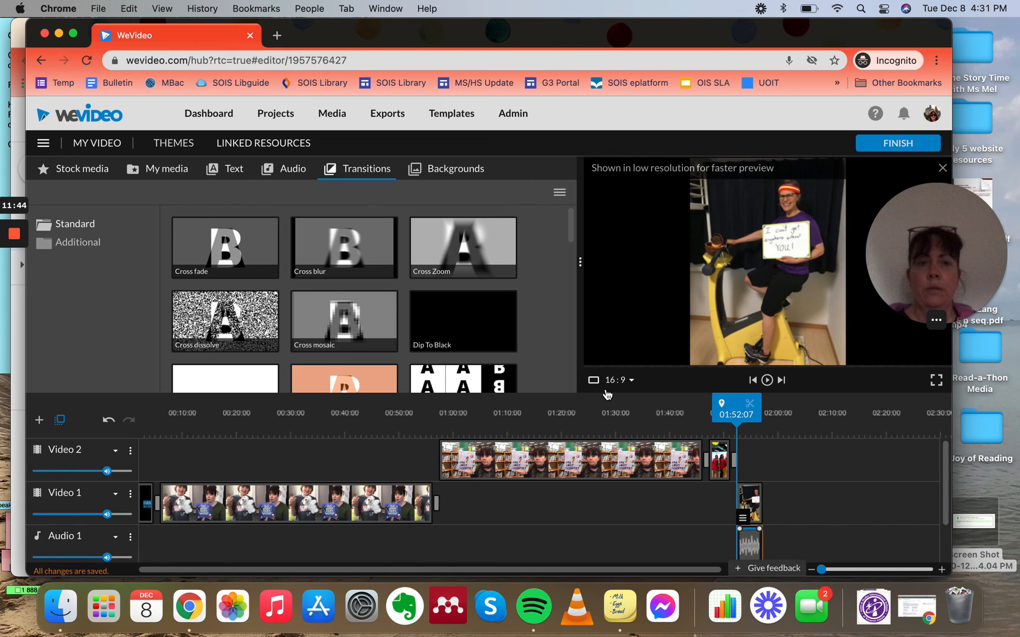
Step: Try finishing again and attempt to cancel all pending clip imports from the import status window
left_click(879, 144)
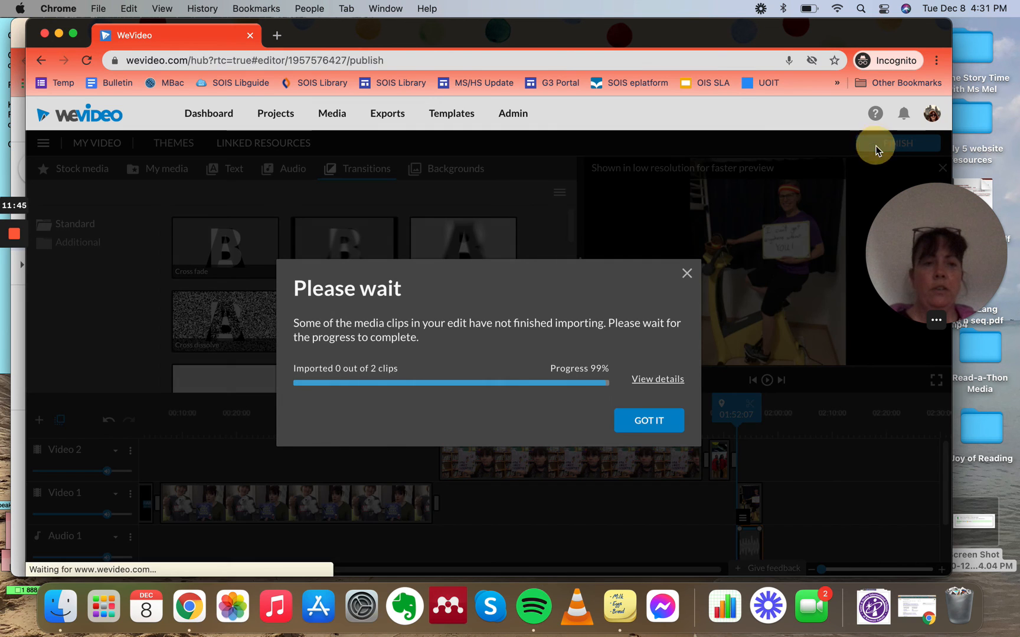
left_click(655, 379)
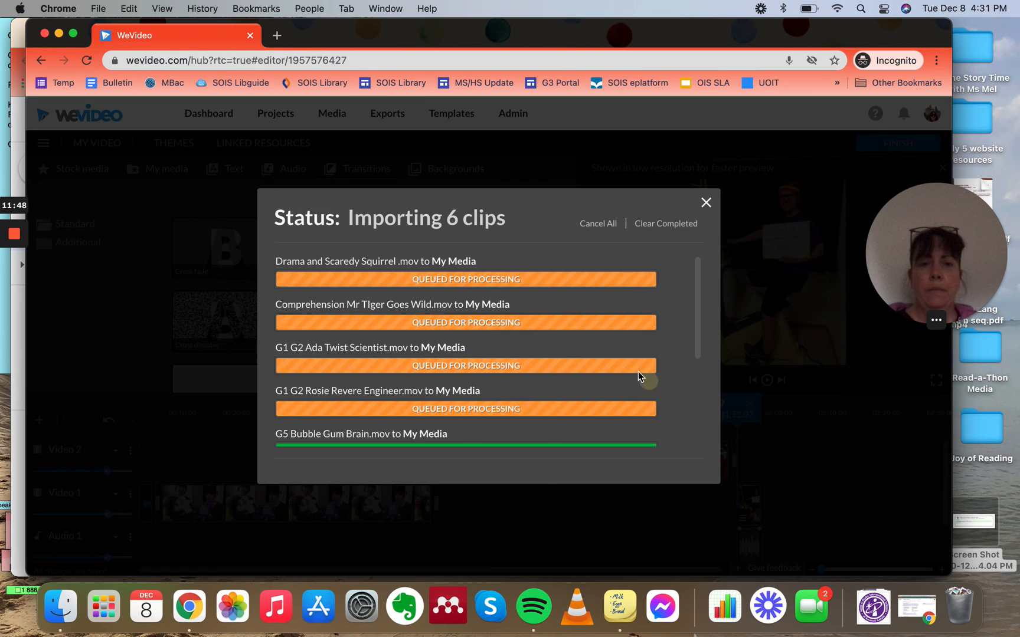
left_click(605, 224)
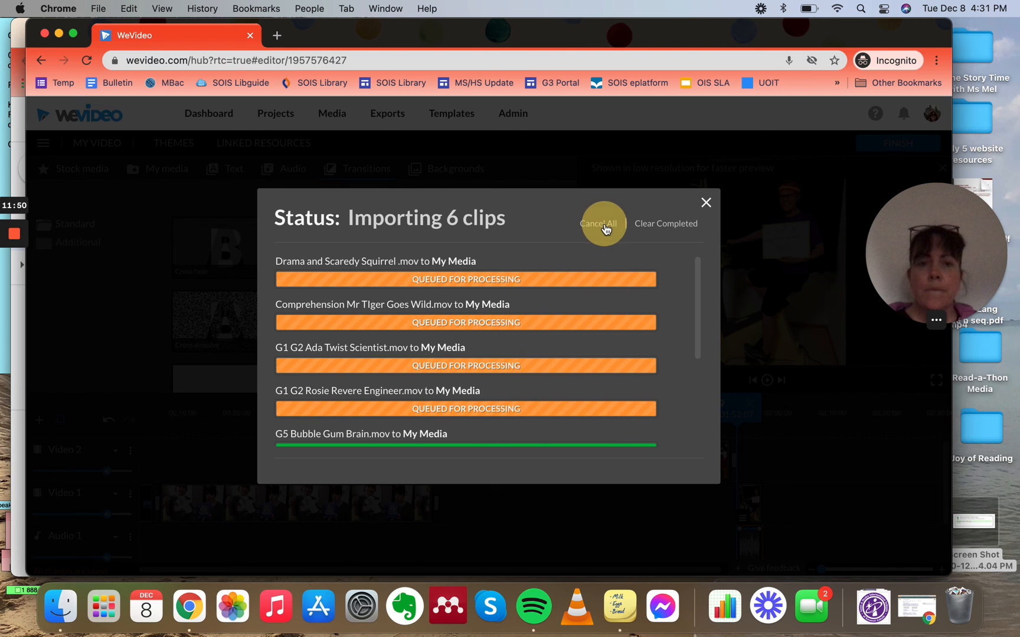
left_click(700, 203)
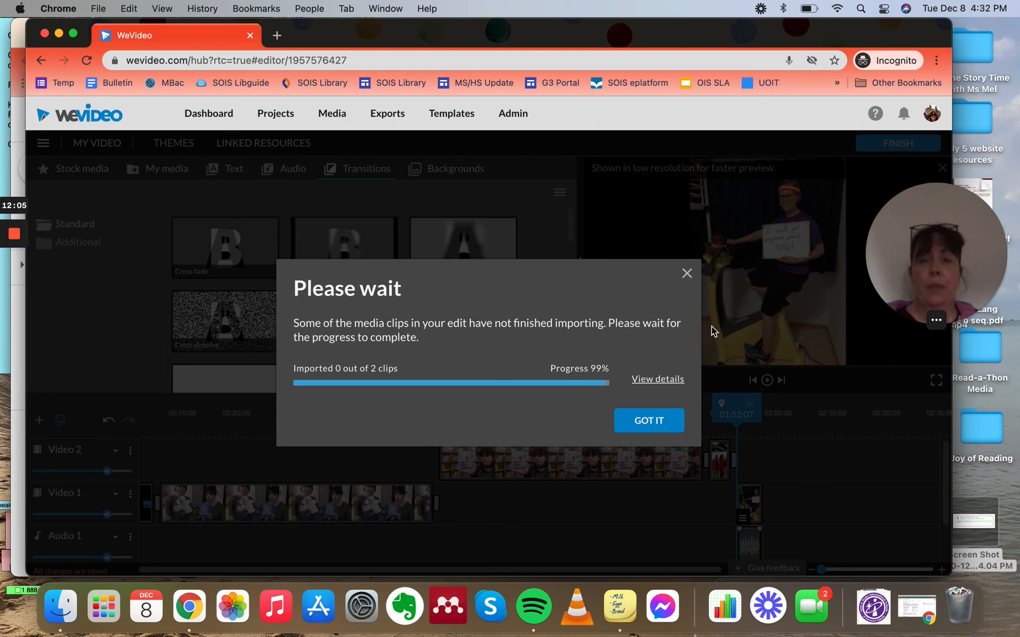
mouse_move(12, 238)
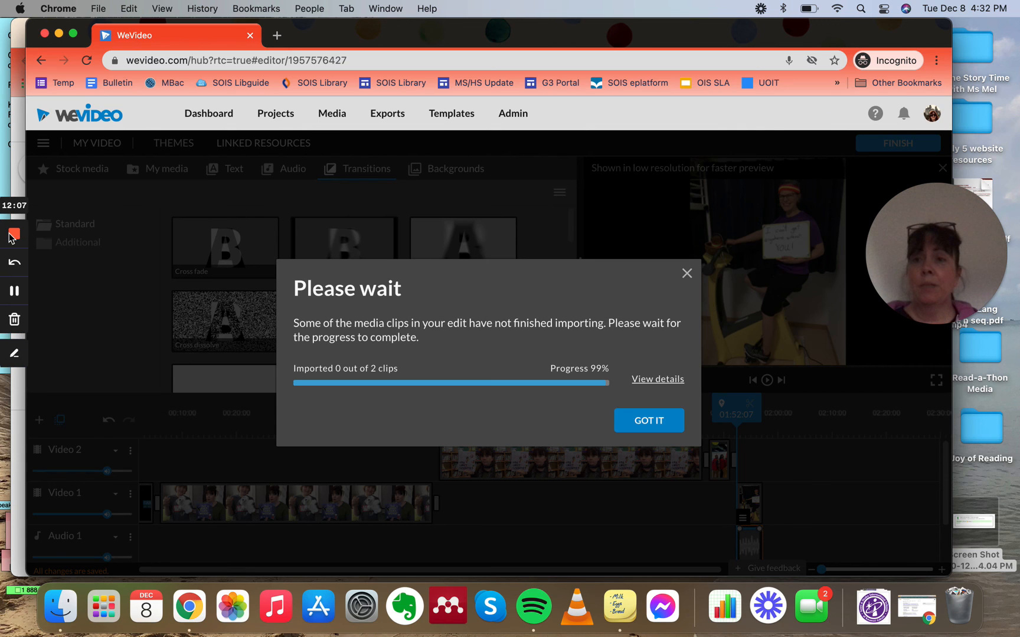